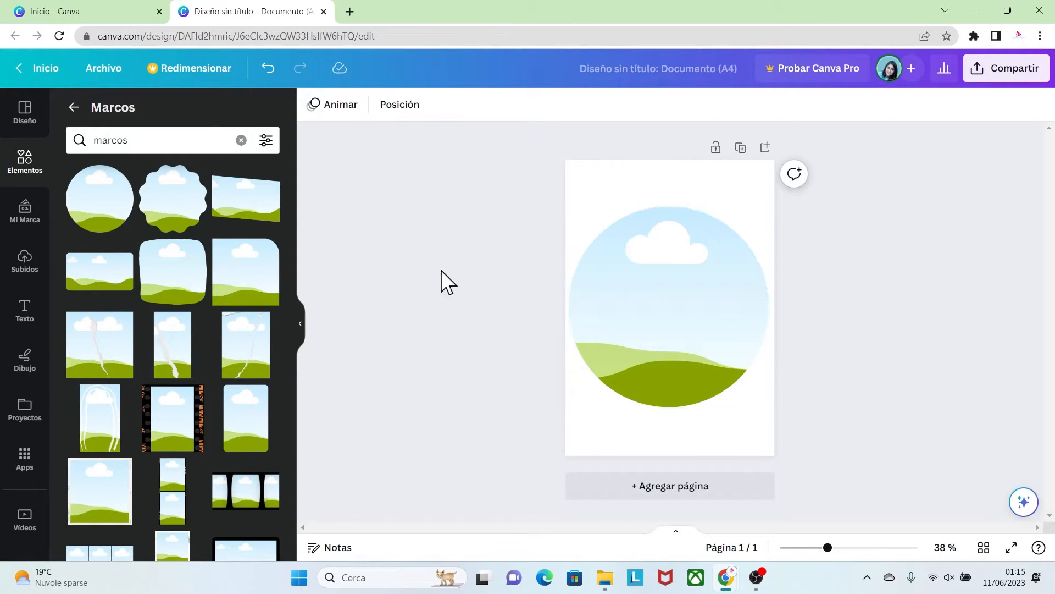
Search the elements for "octagon" among the graphics and add the red octagon with a white border to the page
click(72, 107)
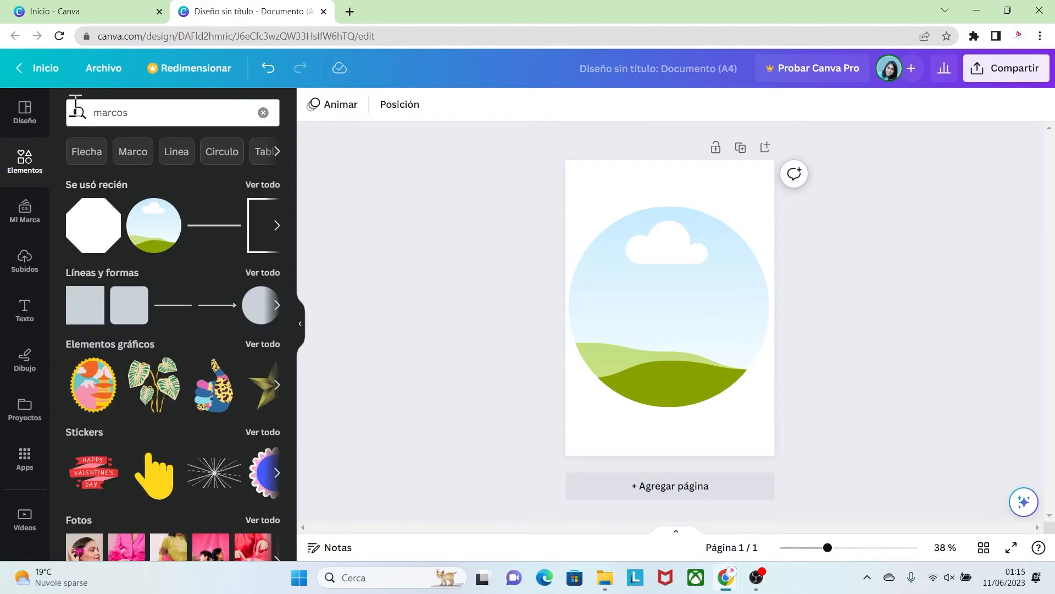
click(94, 114)
key(BackSpace)
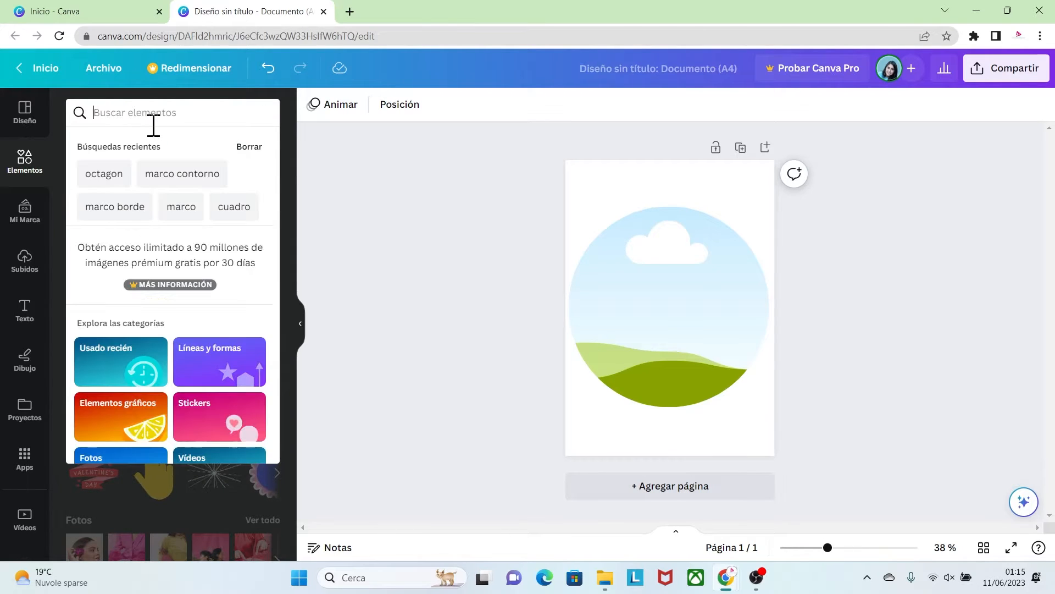
text(octagon)
key(Return)
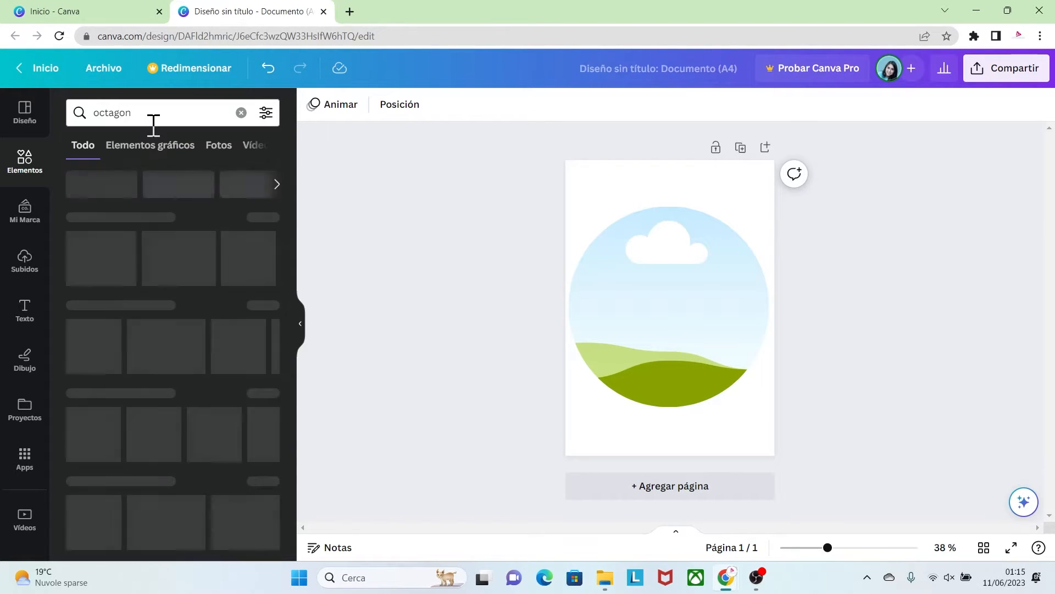
click(267, 217)
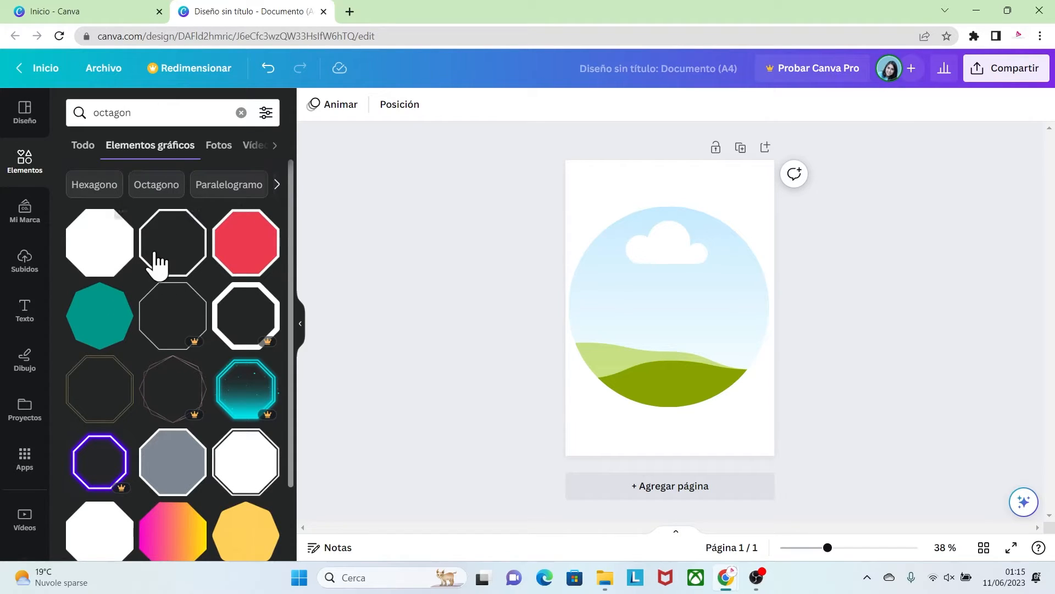
click(242, 253)
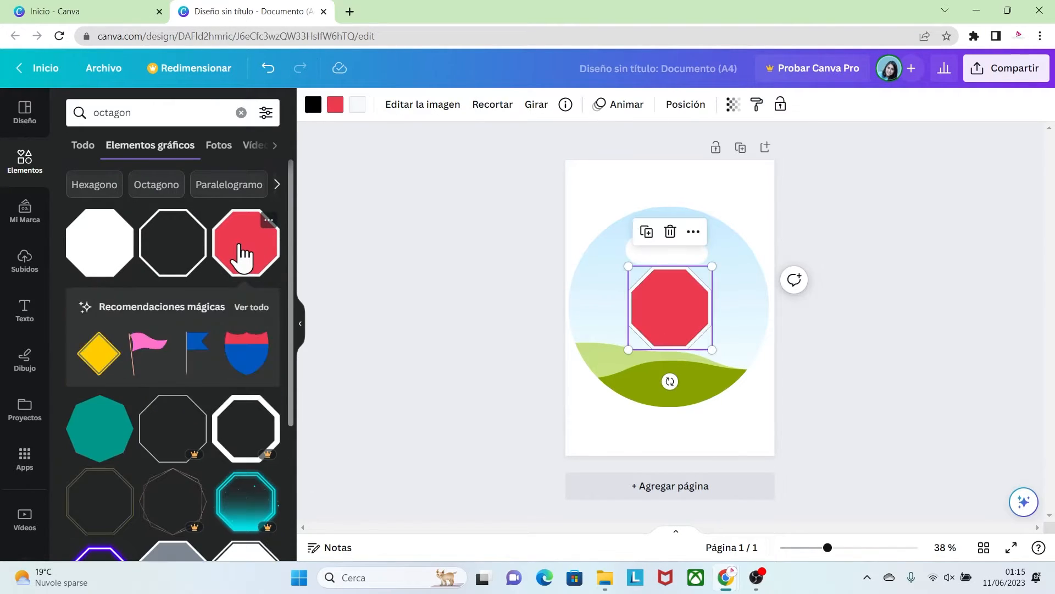
Enlarge the red octagon and centre it over the circular frame so that it nearly fills the circle
drag(675, 315, 761, 386)
drag(595, 386, 565, 389)
click(846, 548)
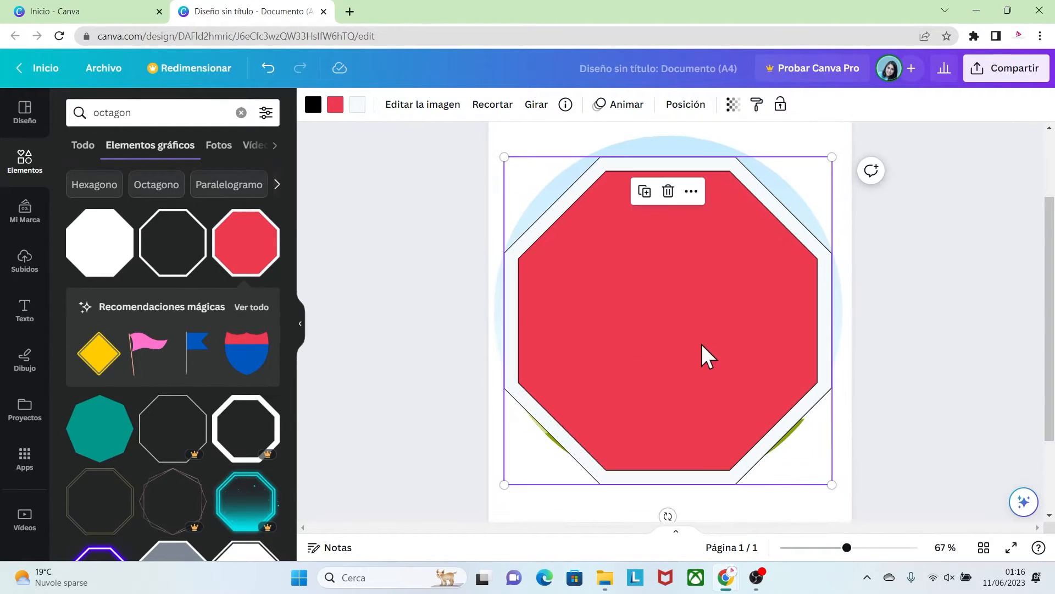
drag(702, 346, 703, 337)
drag(505, 476, 509, 471)
drag(832, 471, 828, 469)
drag(760, 370, 757, 361)
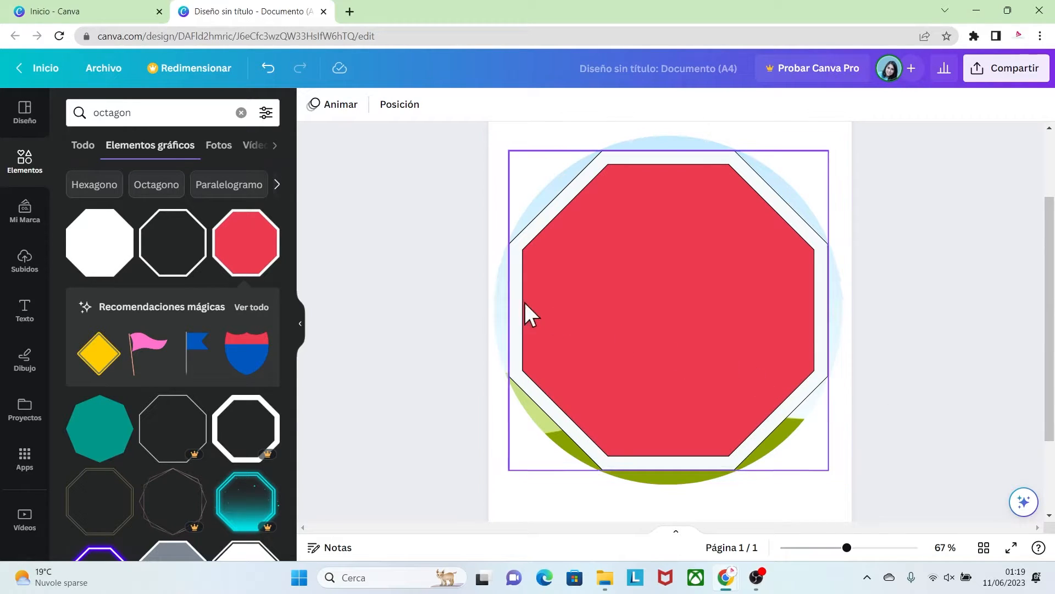
Search the elements for "lineas" and add a plain solid line to the page
double_click(87, 111)
key(BackSpace)
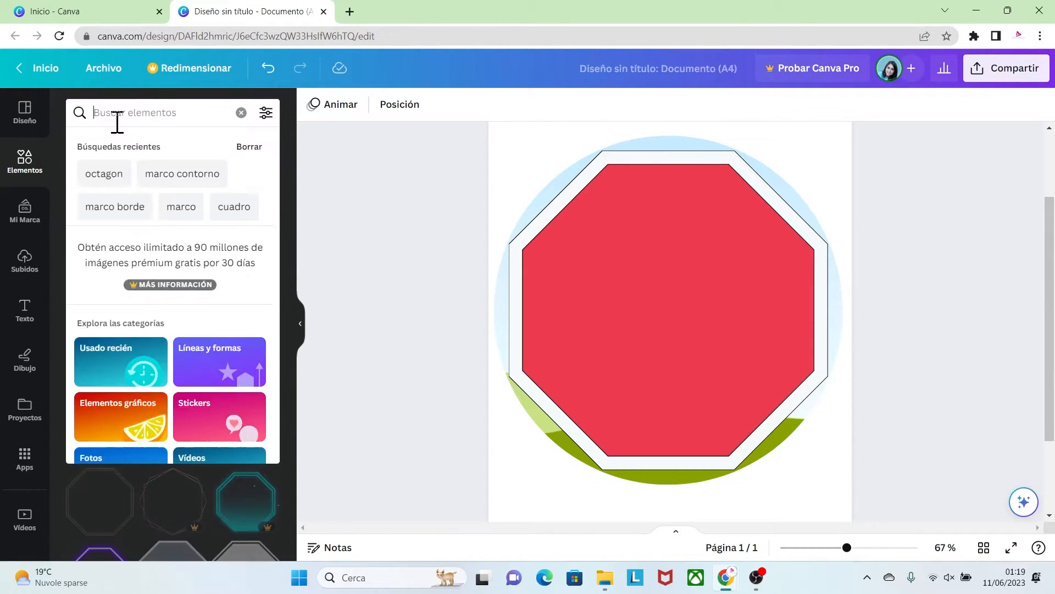
text(lineas)
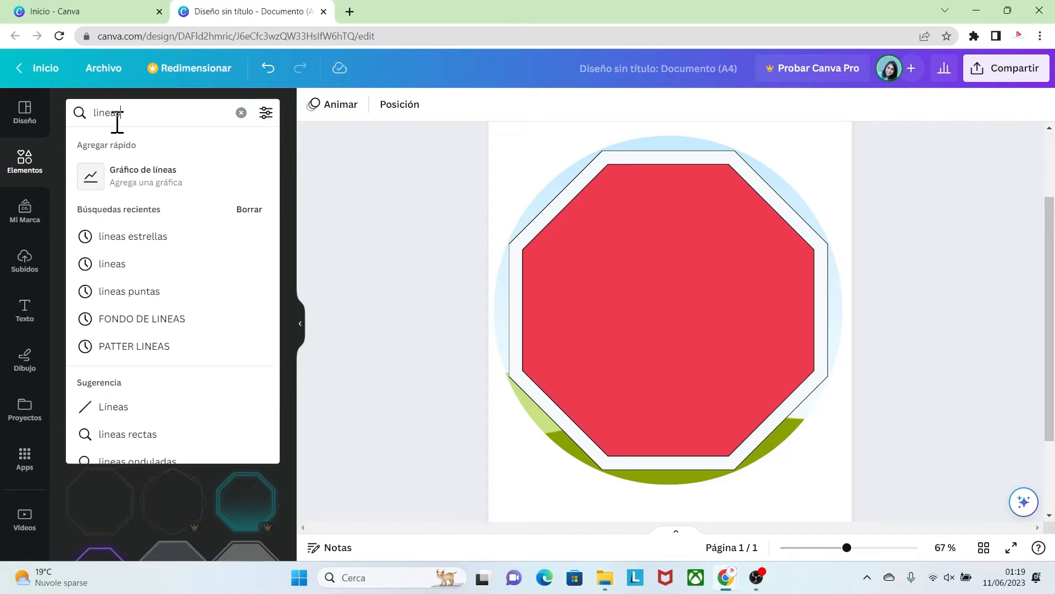
click(108, 410)
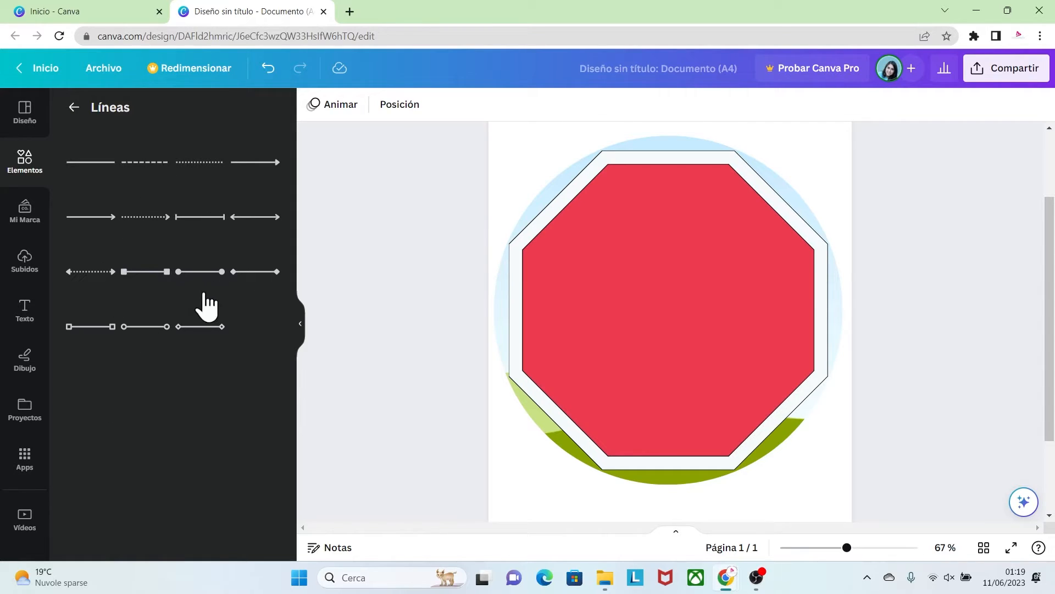
click(85, 164)
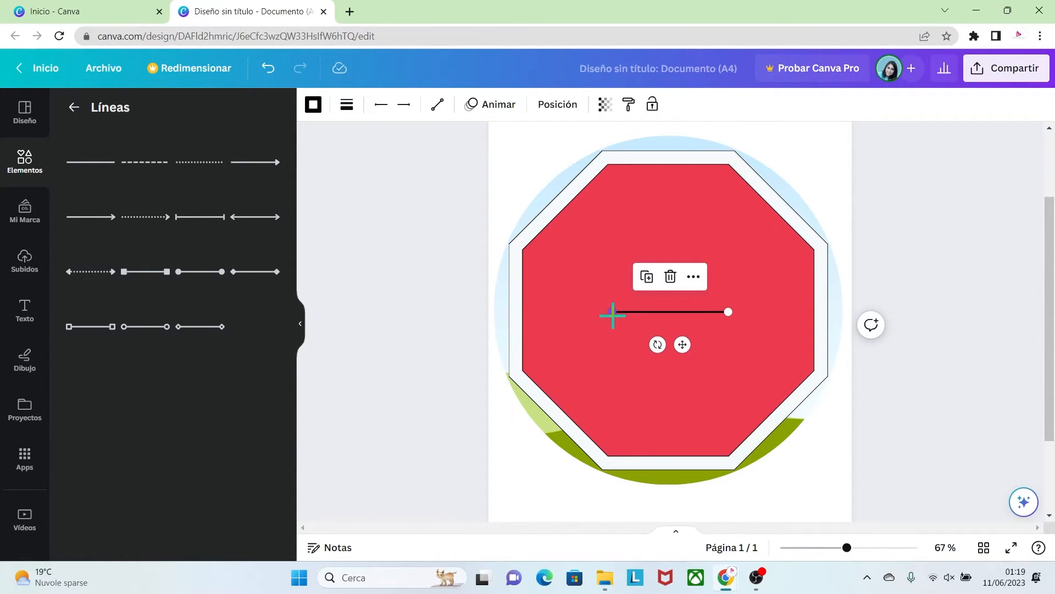
Stretch the line from the octagon's upper-left top vertex to its opposite bottom vertex and set the line thickness to 23
drag(612, 312, 603, 151)
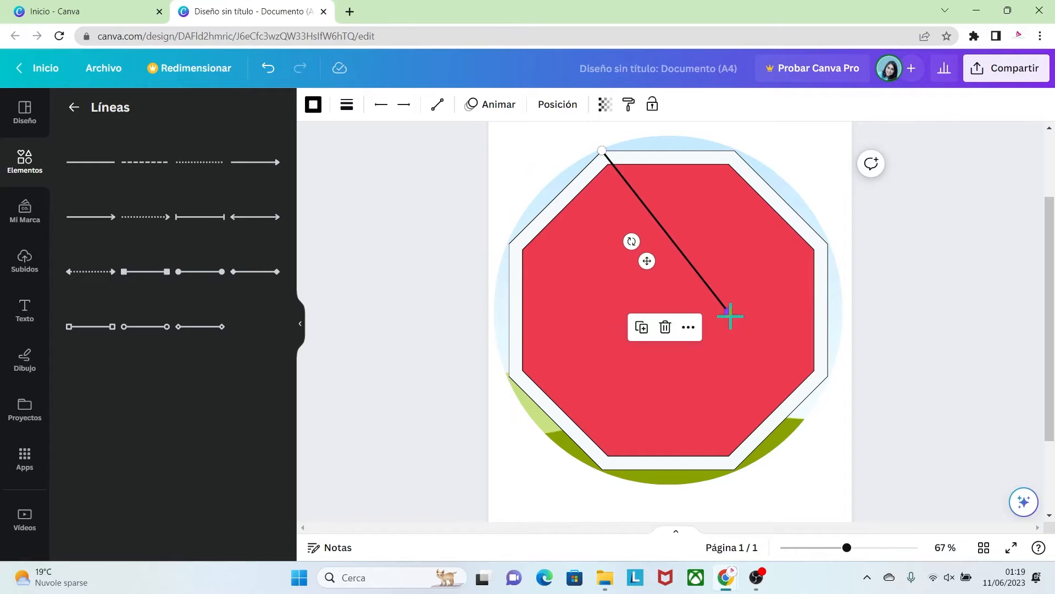
drag(729, 312, 737, 470)
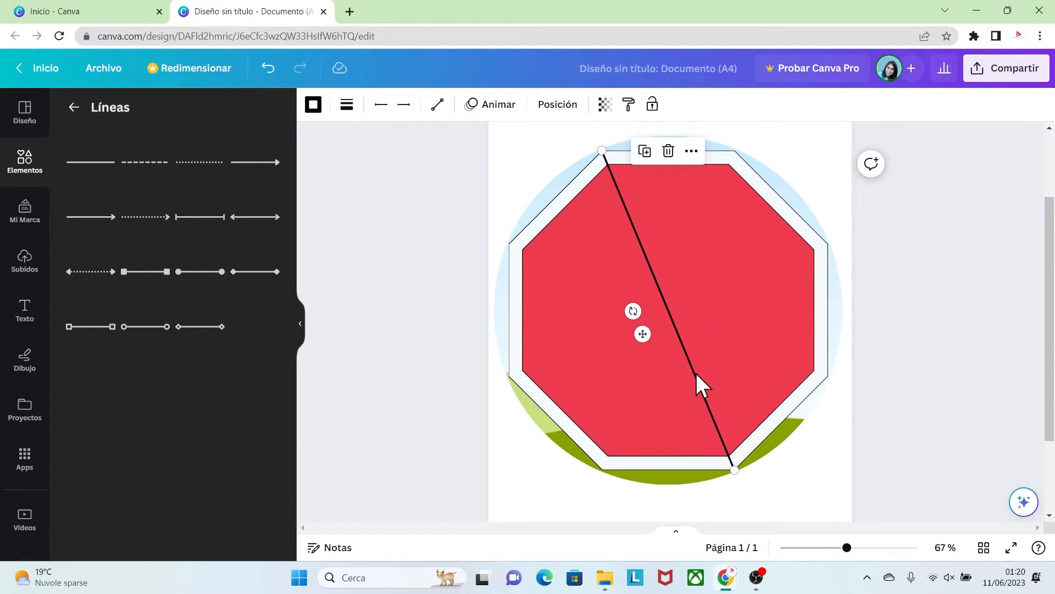
click(347, 111)
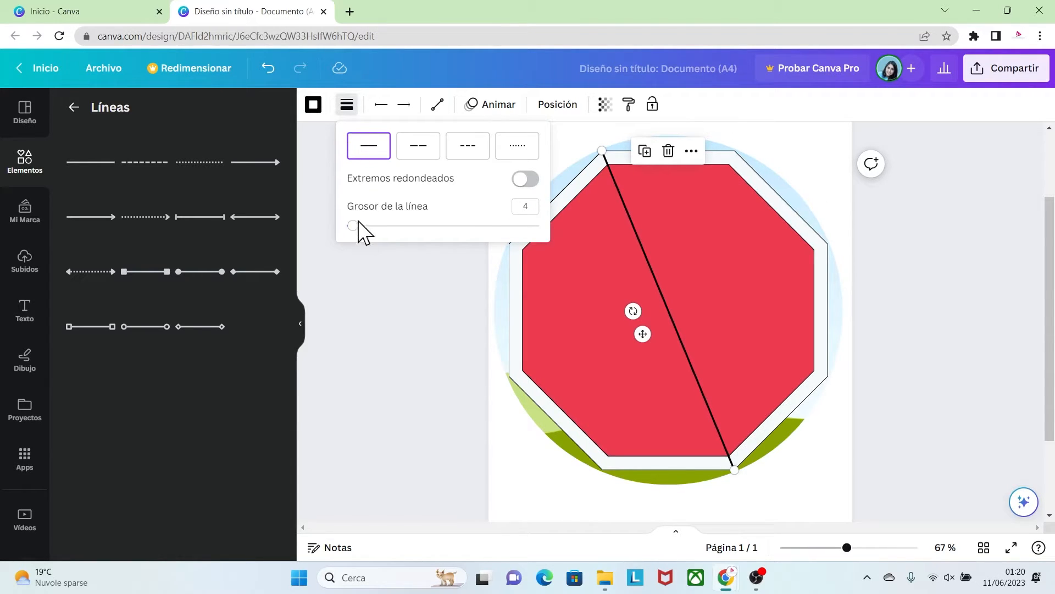
drag(355, 225, 389, 226)
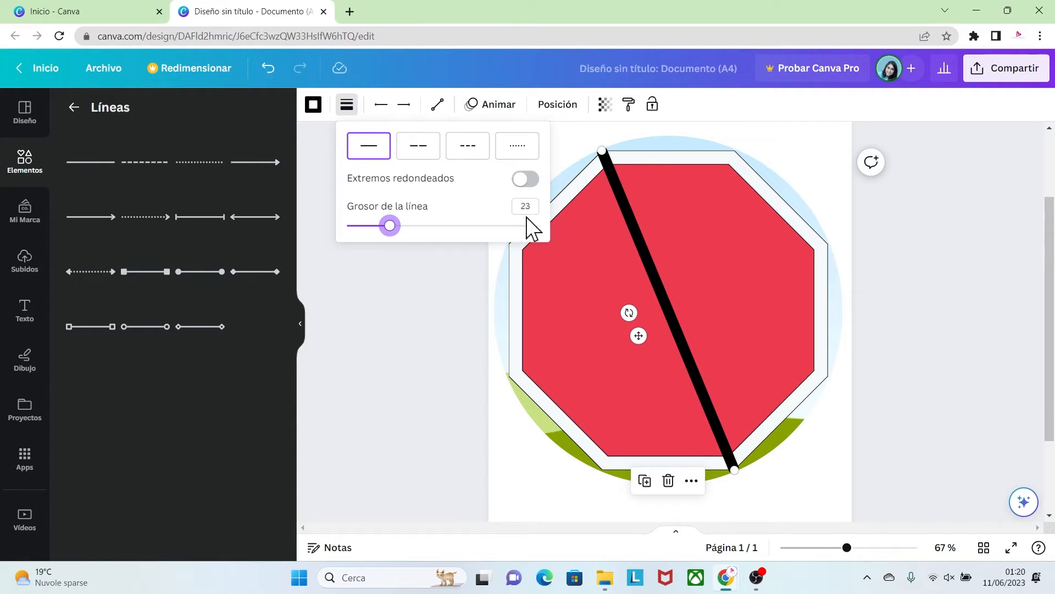
click(481, 274)
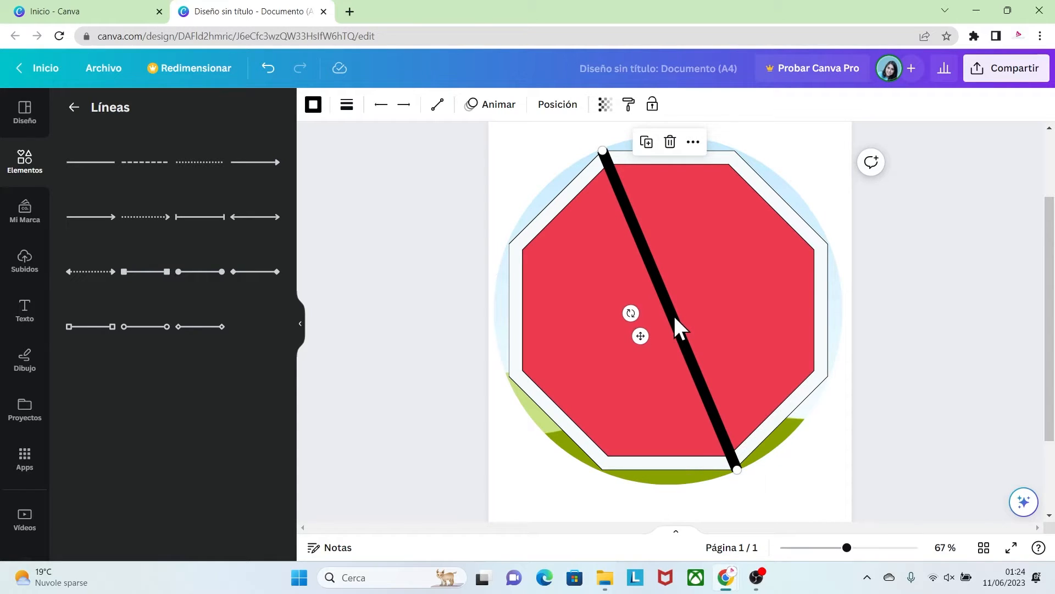
Duplicate the thick line and run the copy from the octagon's upper-right top vertex to its opposite bottom vertex, forming an X
key(ctrl+d)
drag(673, 310, 705, 308)
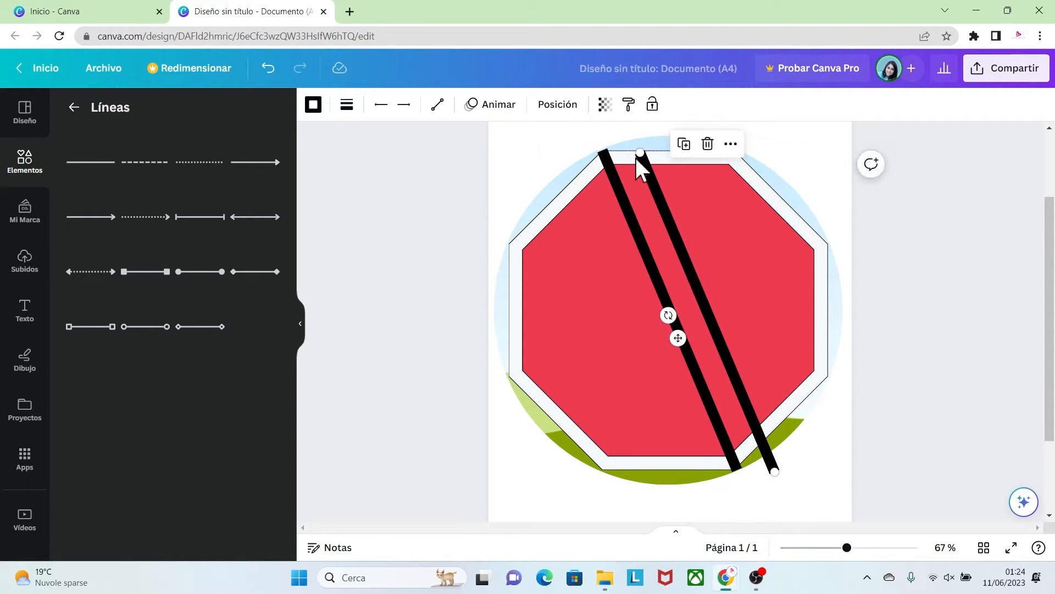
drag(639, 150, 732, 150)
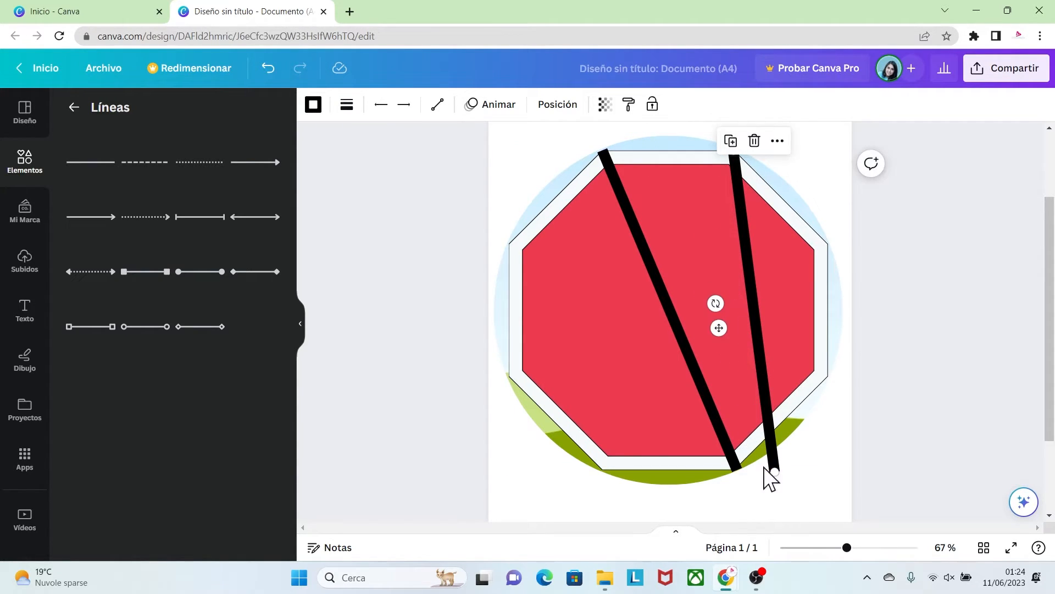
drag(771, 474, 597, 469)
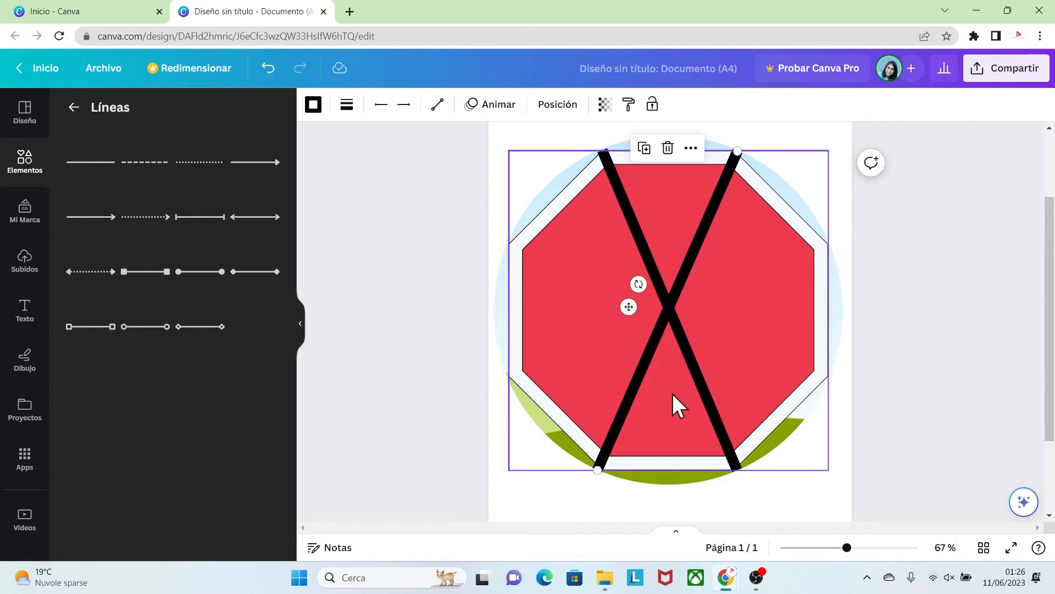
Add two more copies of the line, joining the octagon's remaining side vertices diagonally through the centre
key(ctrl+d)
drag(683, 293, 704, 325)
drag(765, 191, 828, 245)
drag(624, 506, 509, 378)
key(ctrl+d)
drag(598, 364, 596, 305)
drag(513, 328, 507, 239)
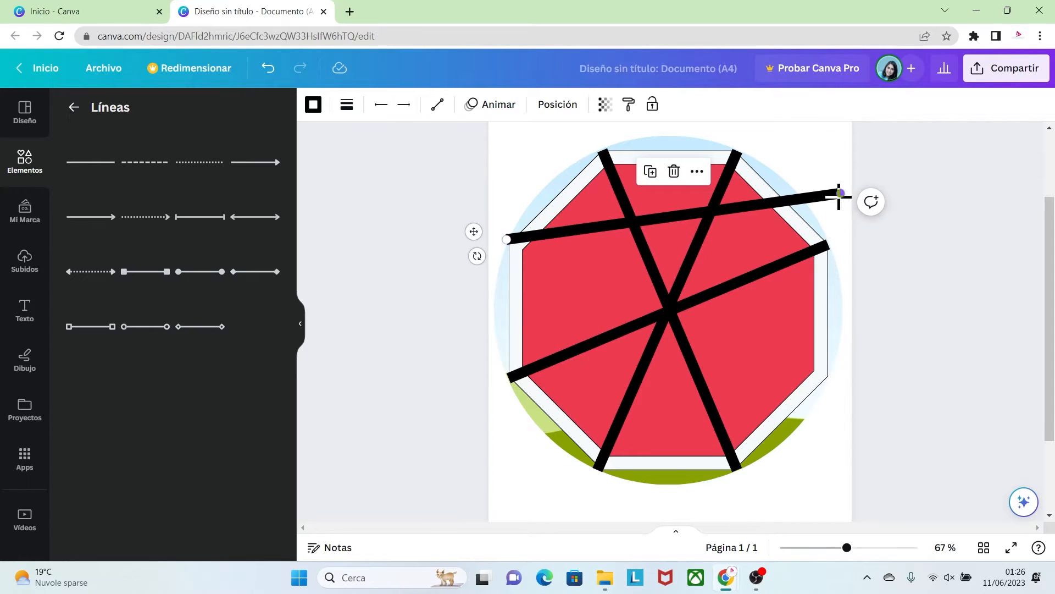
drag(842, 193, 830, 375)
Delete the red octagon, leaving the four crossing lines over the circular frame
click(685, 155)
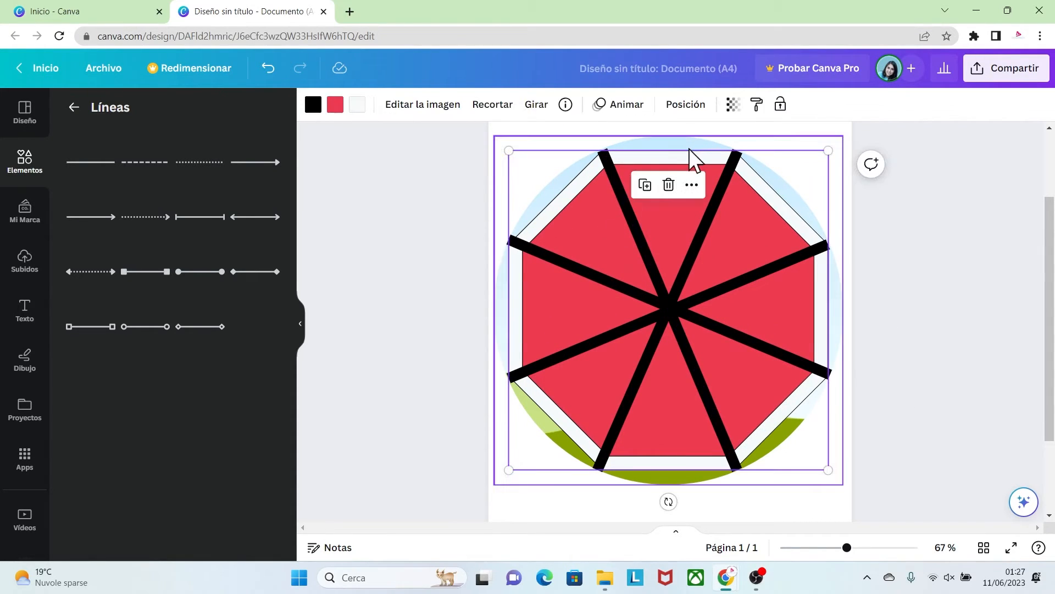
drag(685, 152, 692, 186)
key(Delete)
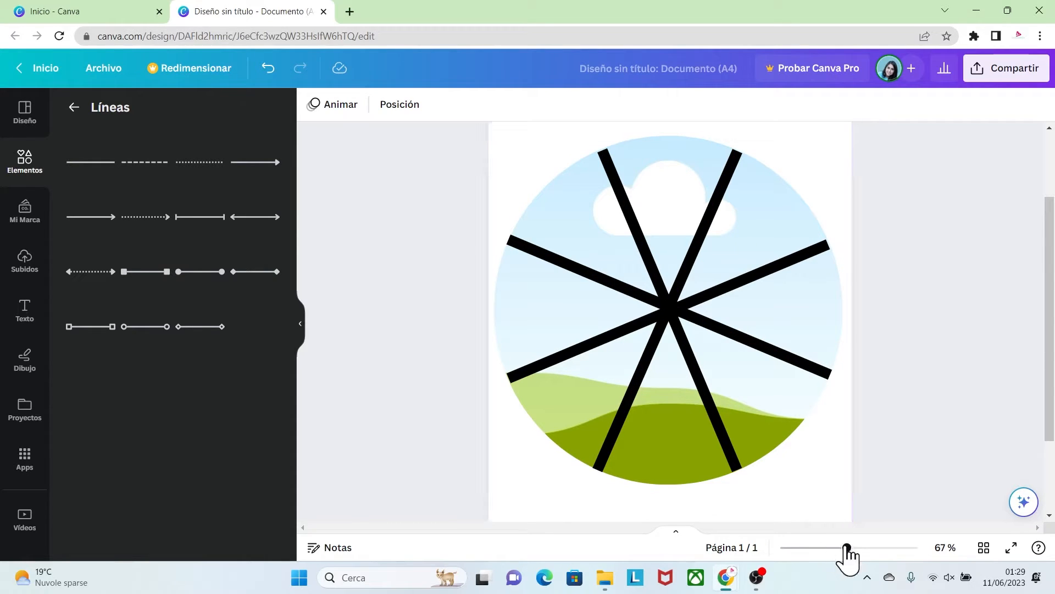
Lock the circular frame on the page
drag(847, 547, 826, 548)
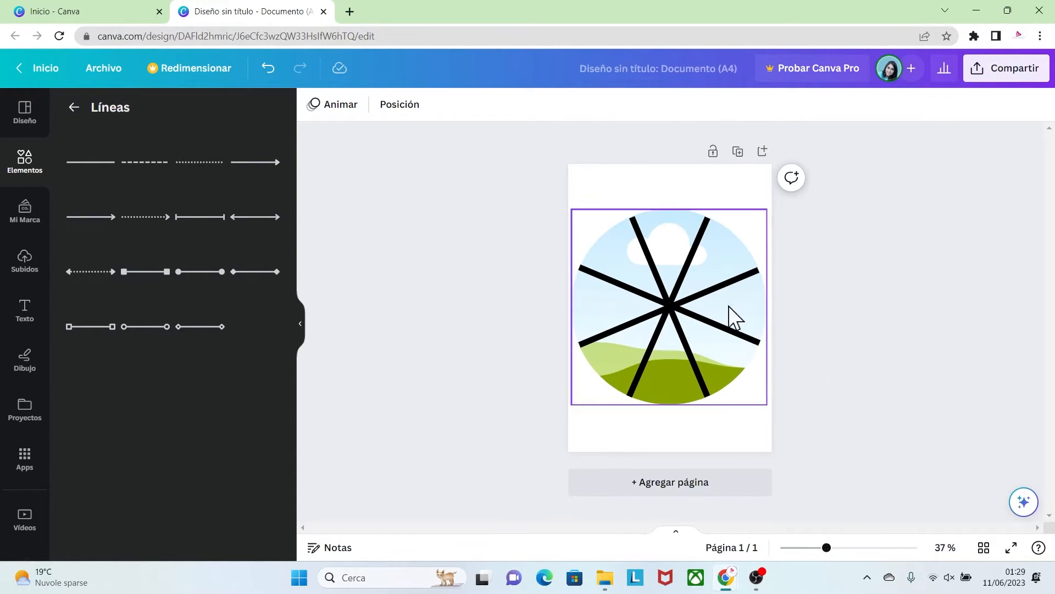
click(737, 238)
right_click(737, 238)
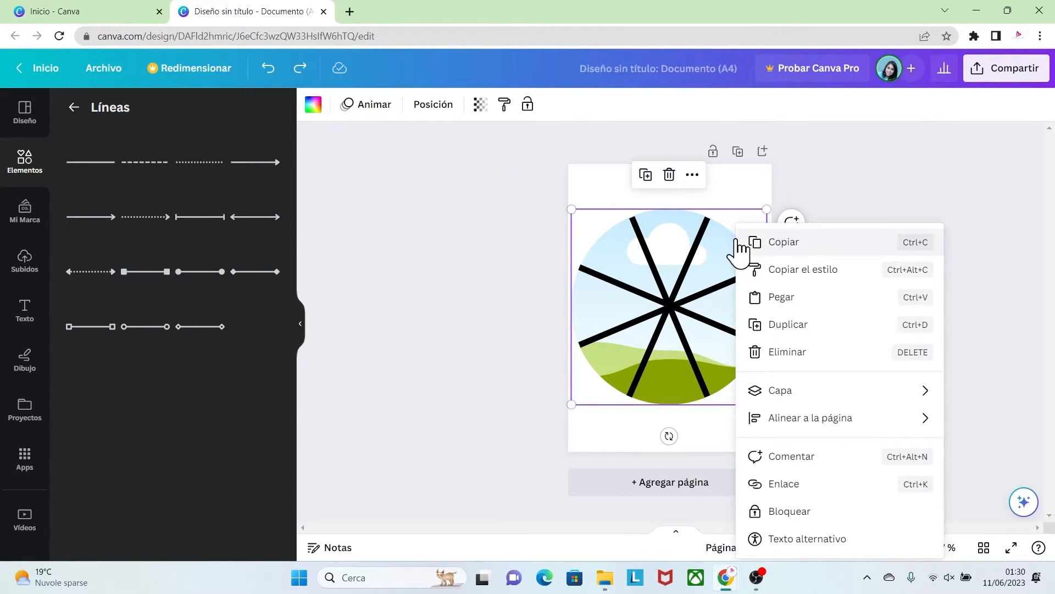
click(779, 514)
click(800, 408)
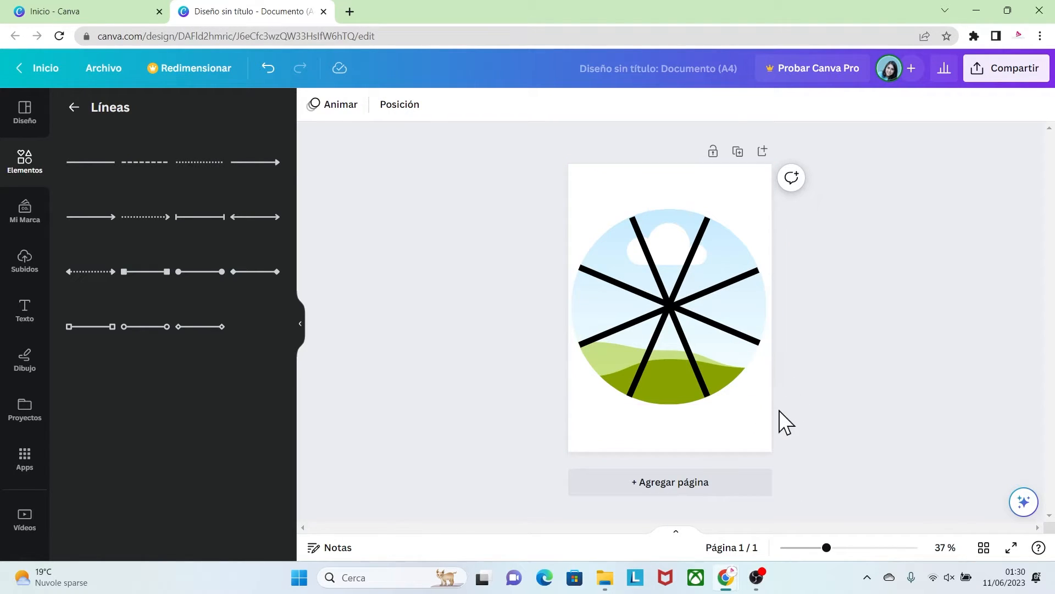
Select all four crossing lines and group them
drag(781, 409, 573, 219)
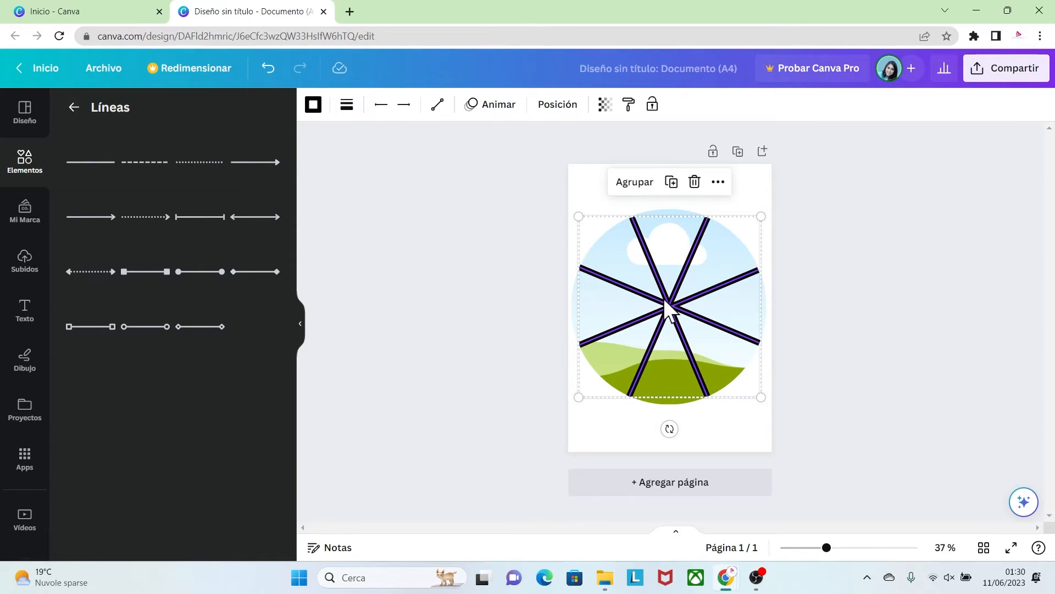
click(634, 183)
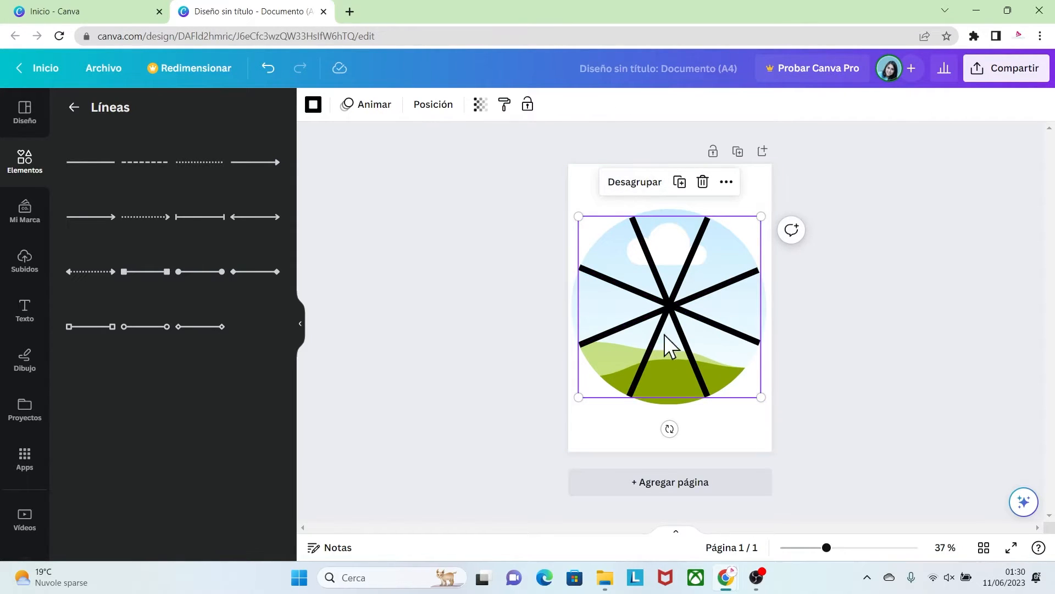
click(781, 369)
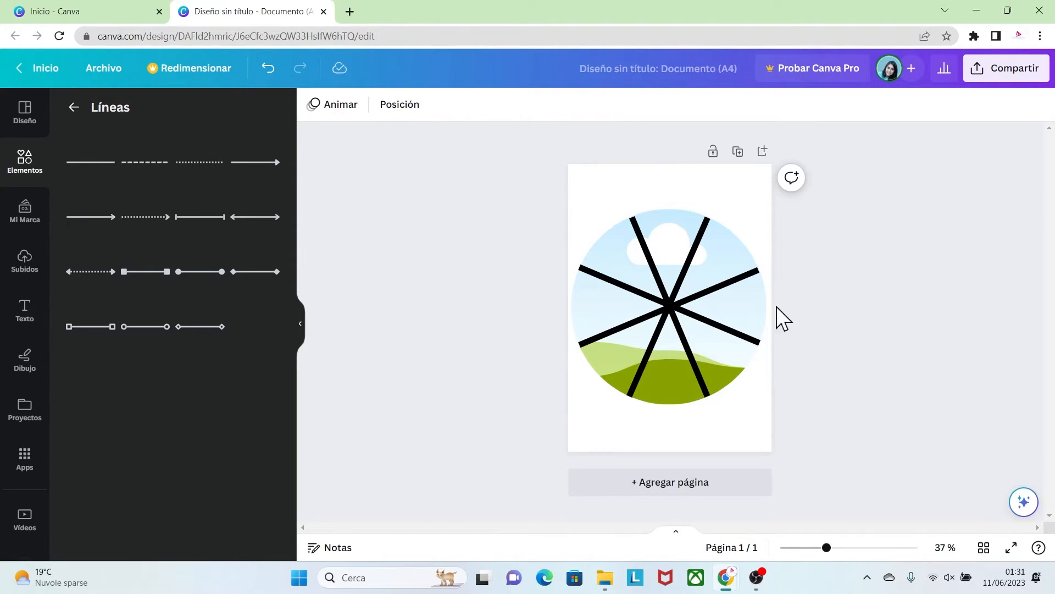
Unlock the circular frame behind the grouped lines
click(684, 212)
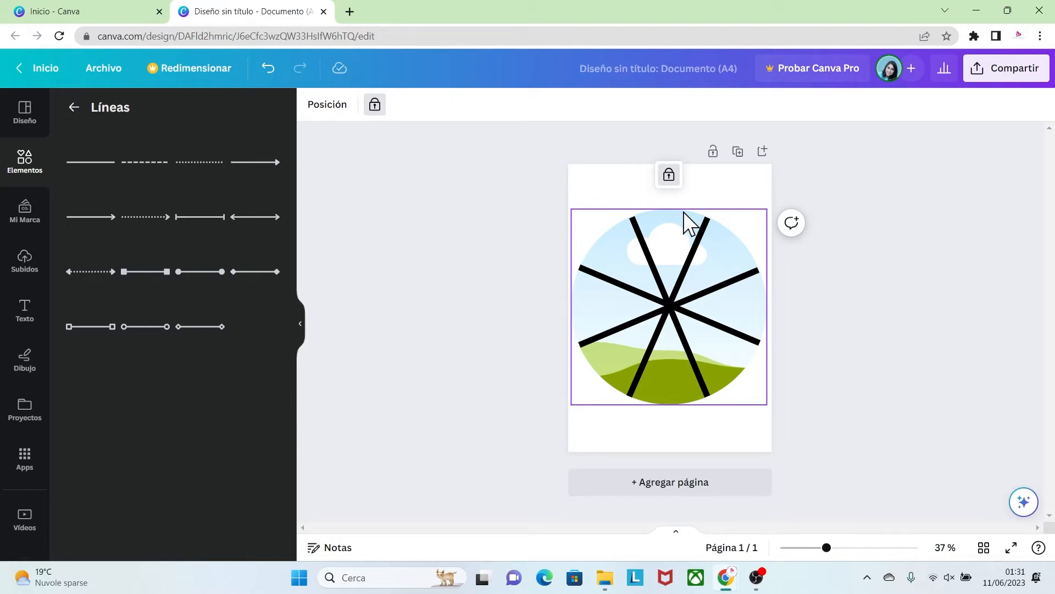
click(671, 177)
click(774, 352)
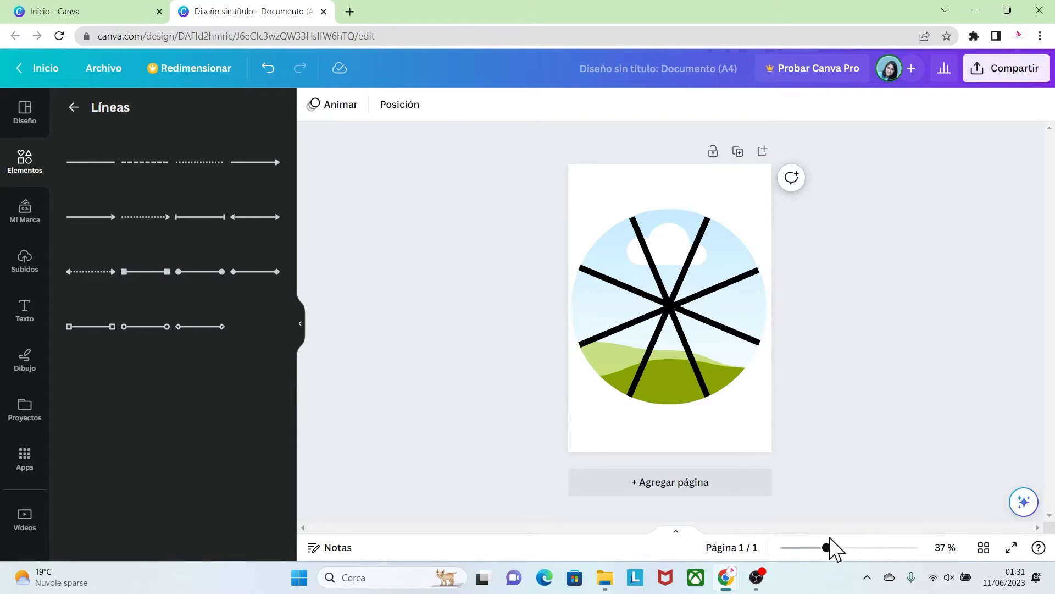
Upload the pink pattern image OPSEG71-01.png from the PLATOS PAW folder
drag(827, 547, 847, 548)
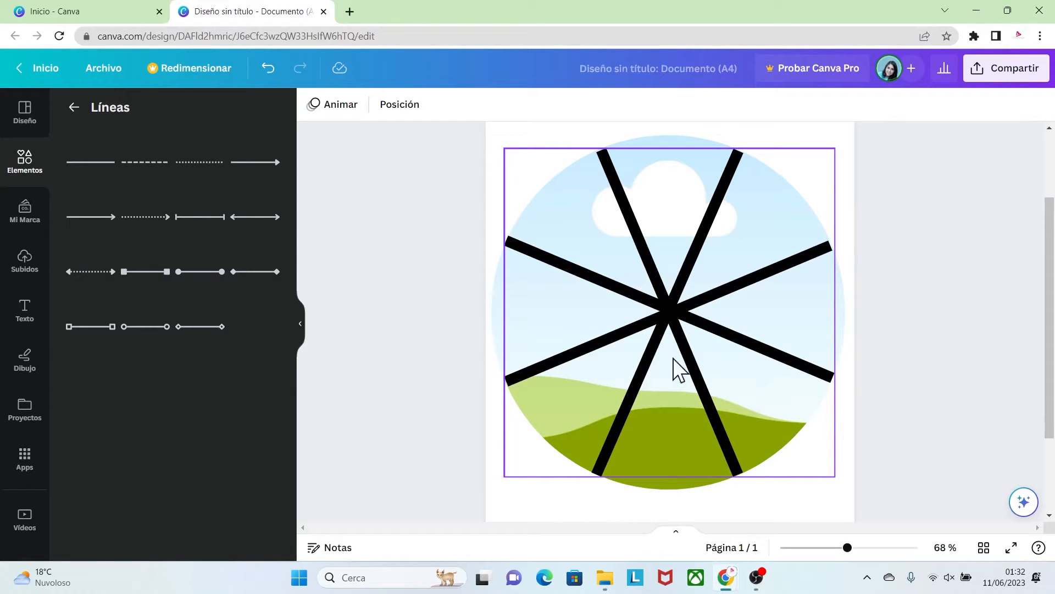
click(28, 261)
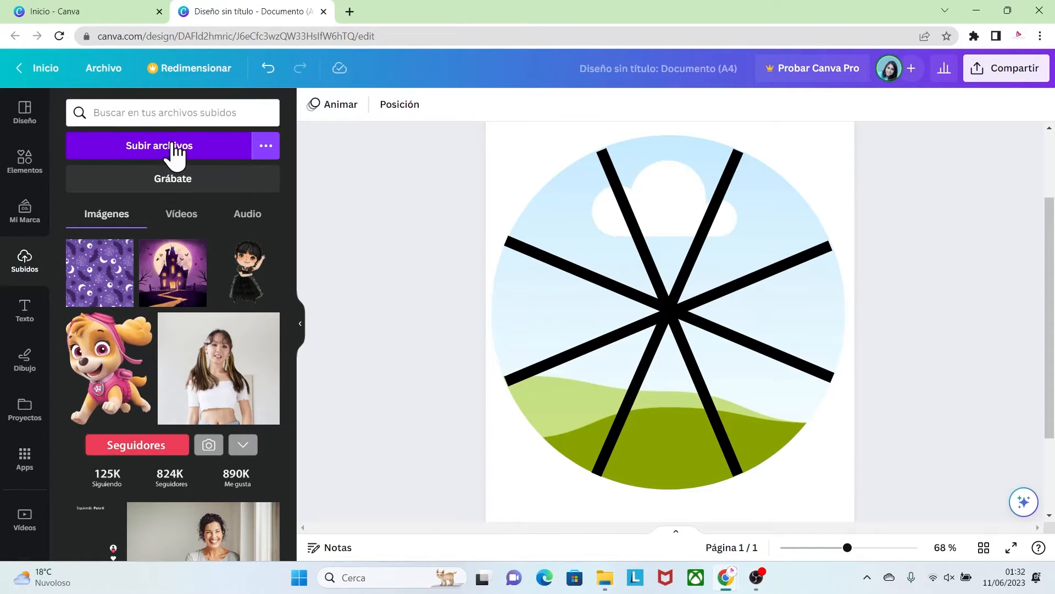
click(175, 148)
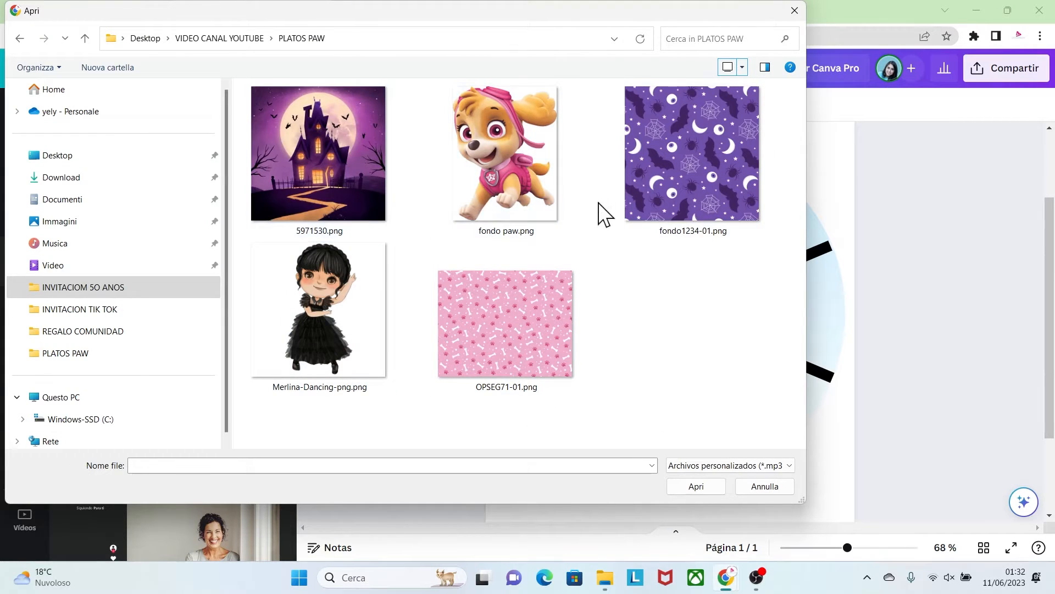
click(563, 325)
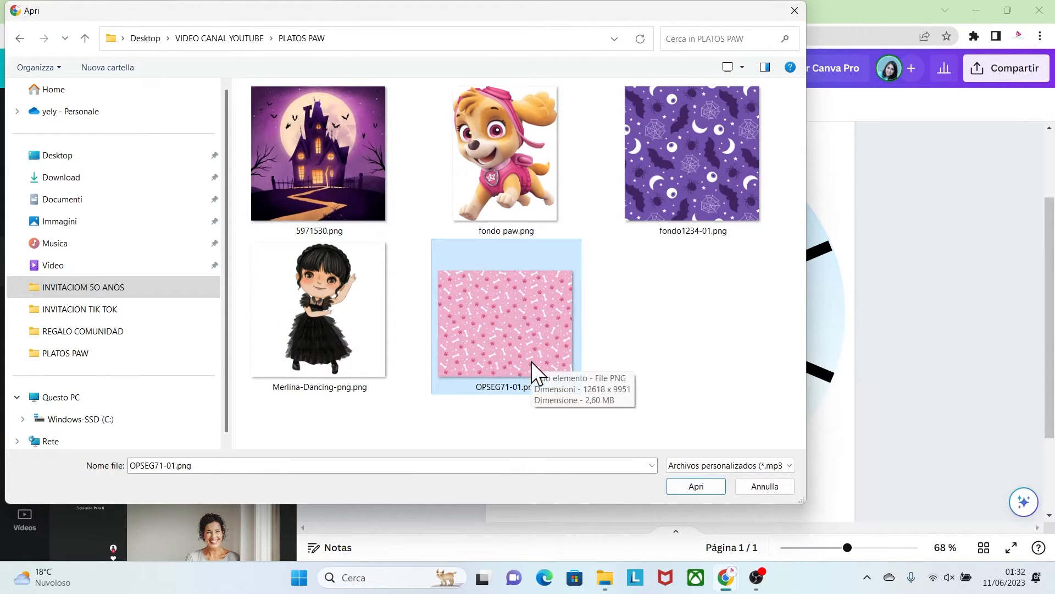
click(685, 487)
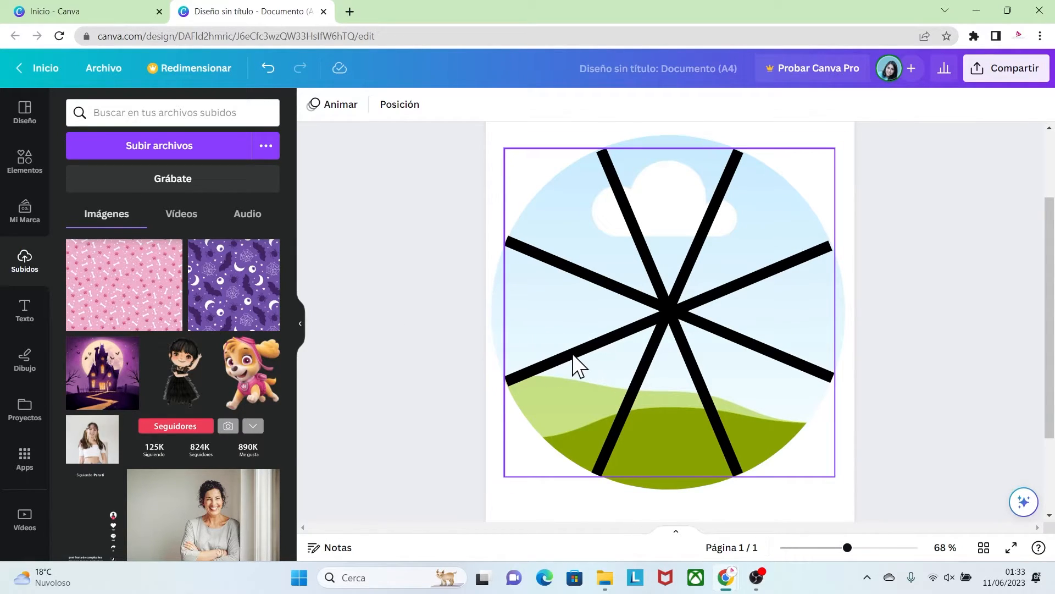
Move the grouped lines aside and fill the circular frame with the uploaded pink paw-and-bone pattern
drag(546, 361, 792, 357)
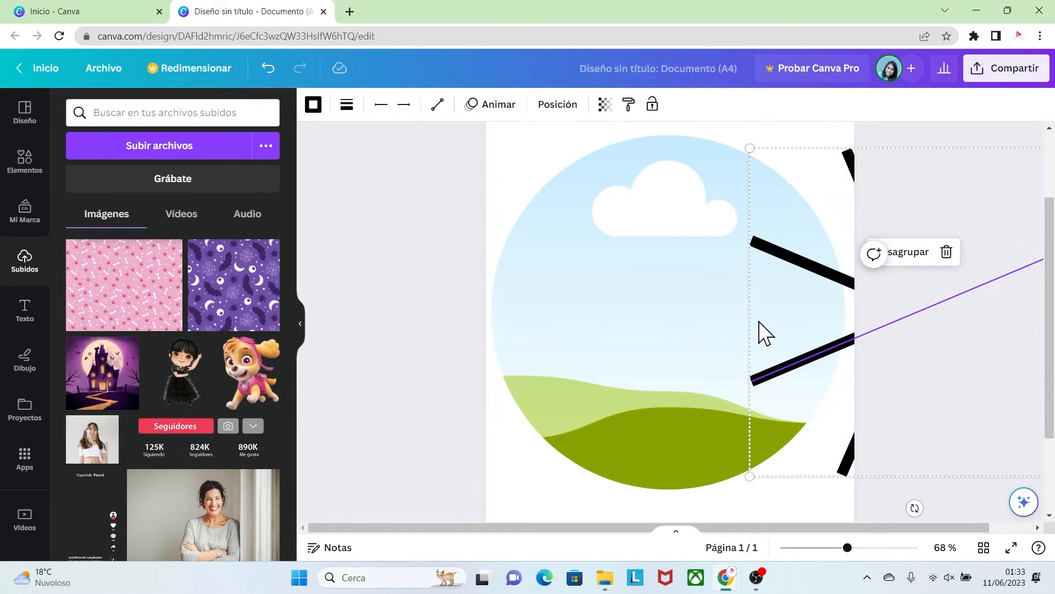
drag(139, 297, 555, 295)
click(642, 256)
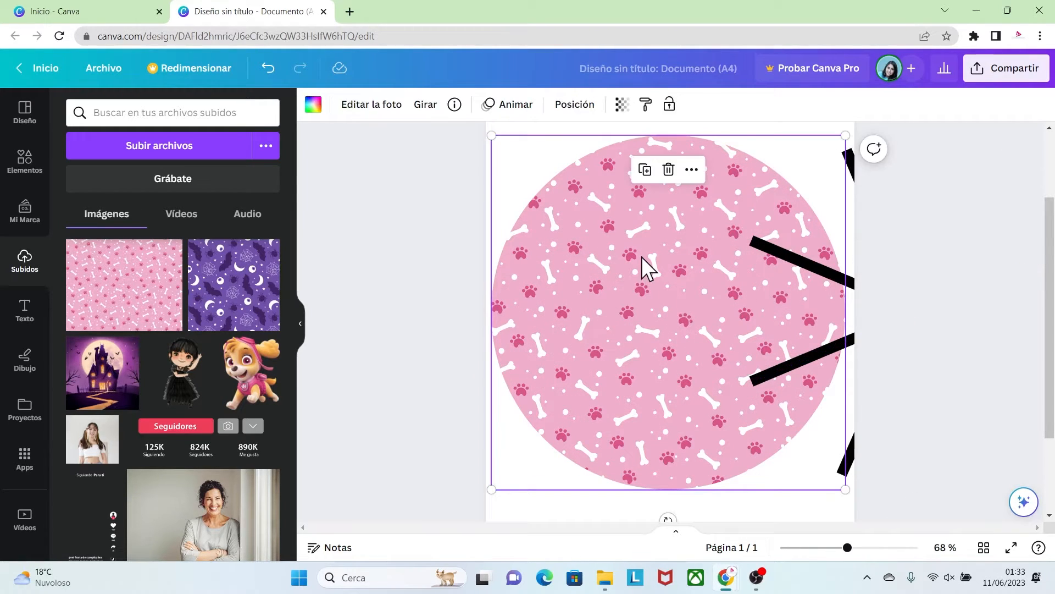
Enlarge the pink pattern inside the circular frame and reposition it so that it still covers the whole circle
double_click(642, 256)
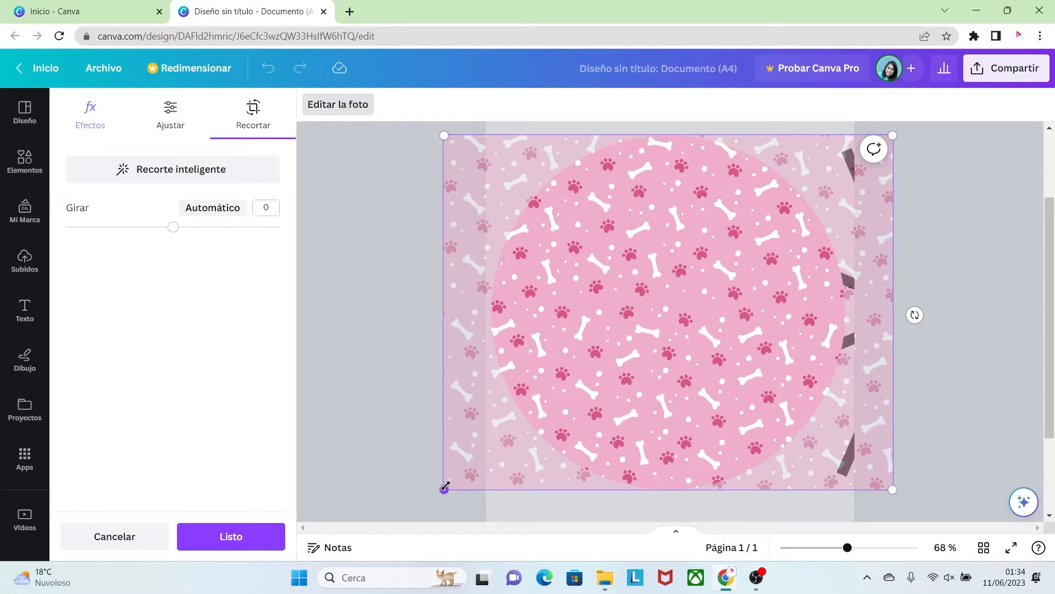
drag(445, 487, 313, 554)
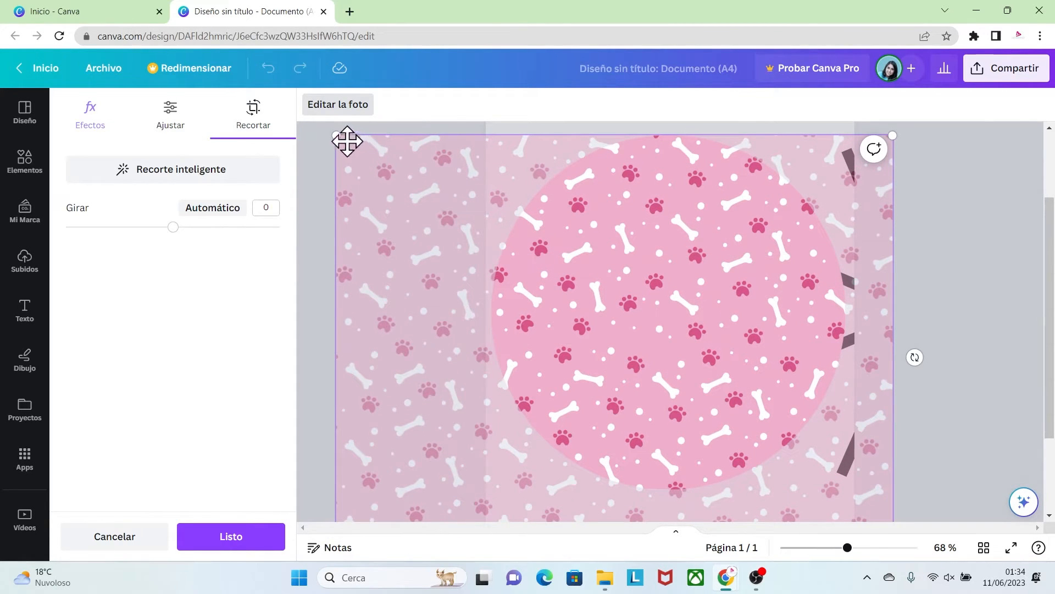
drag(336, 135, 325, 127)
drag(456, 268, 484, 270)
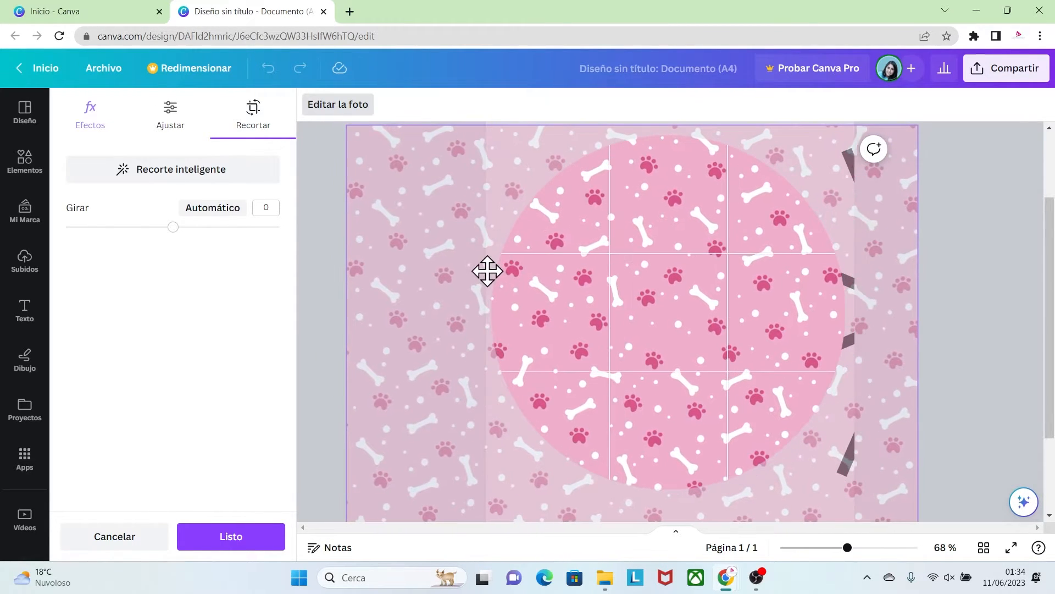
click(1003, 439)
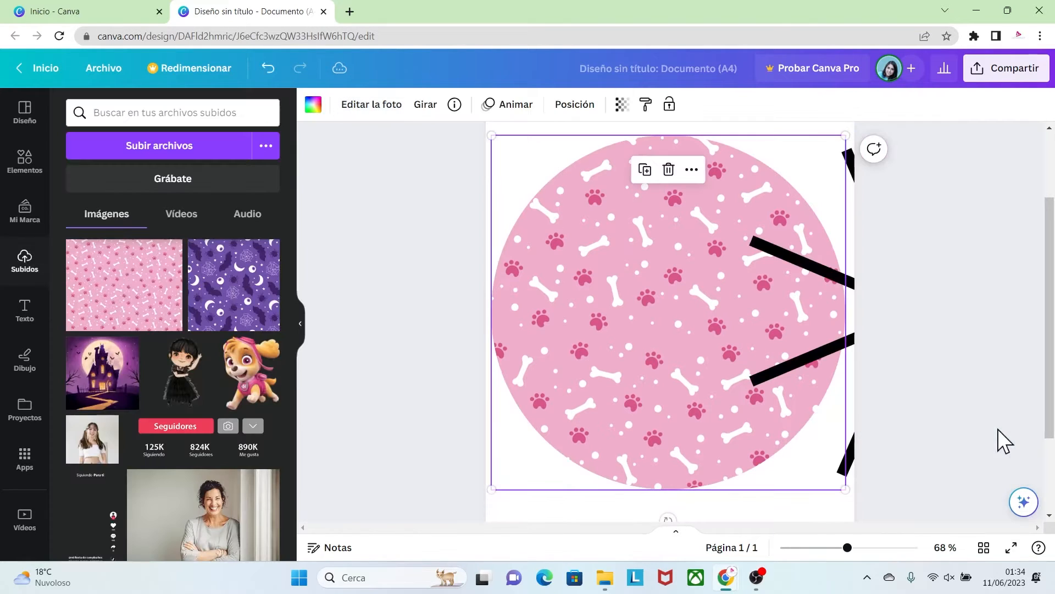
Move the grouped lines back to the centre of the circle and recolour all four in the pattern's dark pink
click(902, 439)
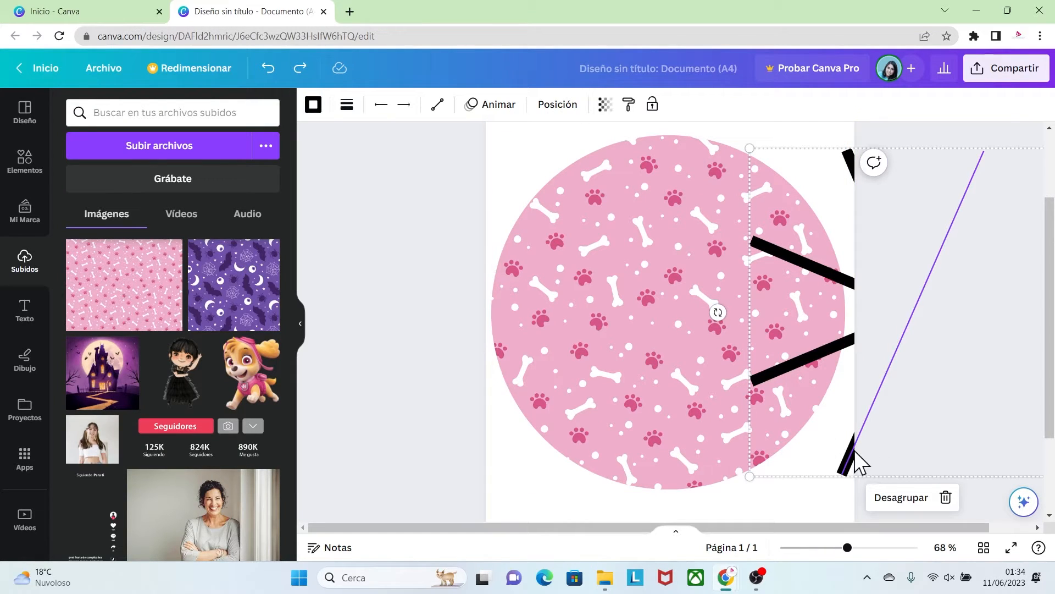
drag(857, 462, 613, 451)
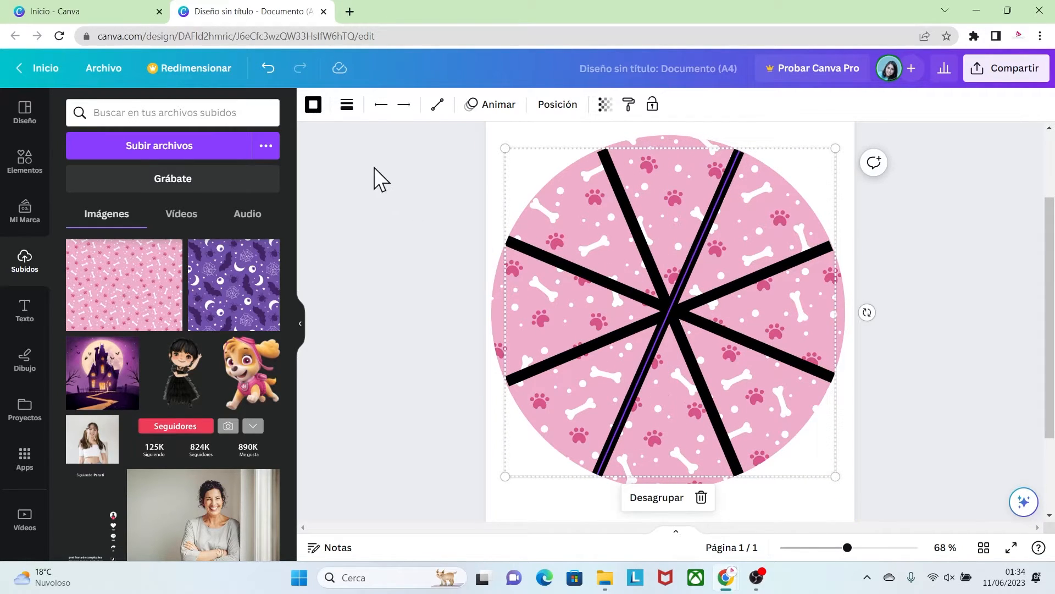
click(314, 106)
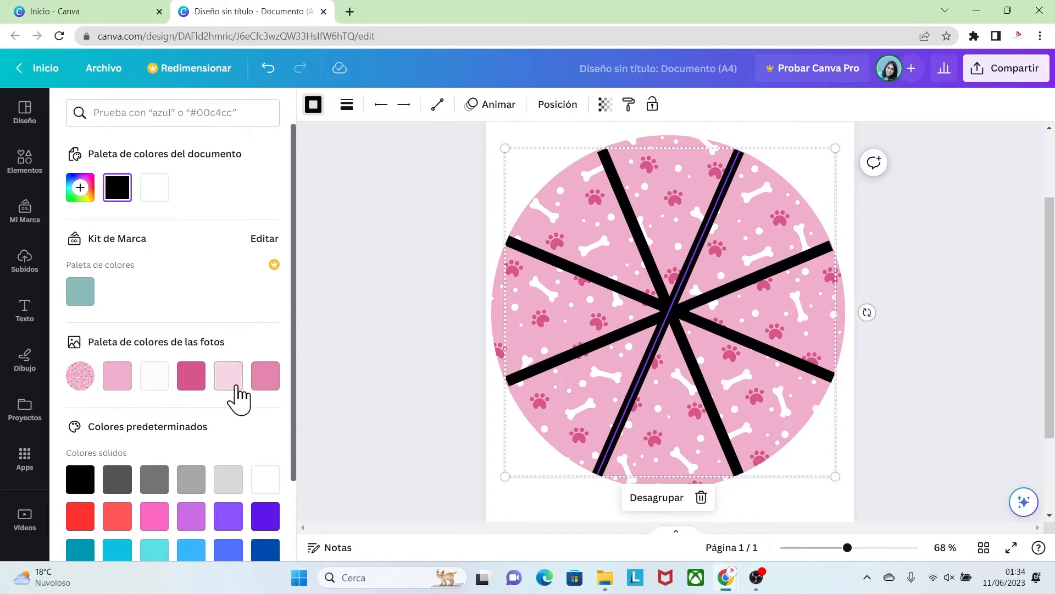
click(192, 384)
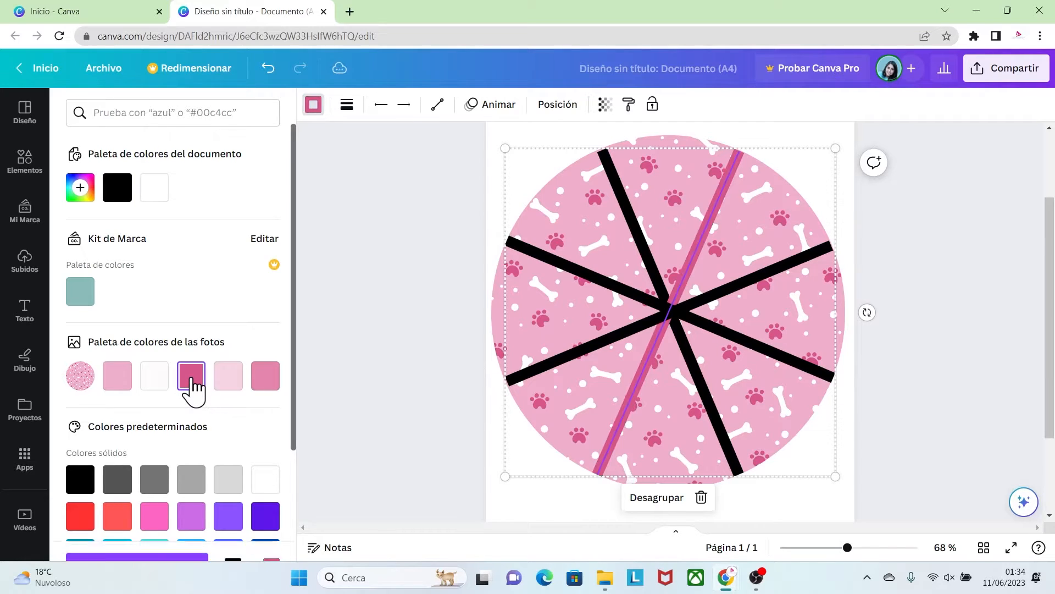
click(633, 223)
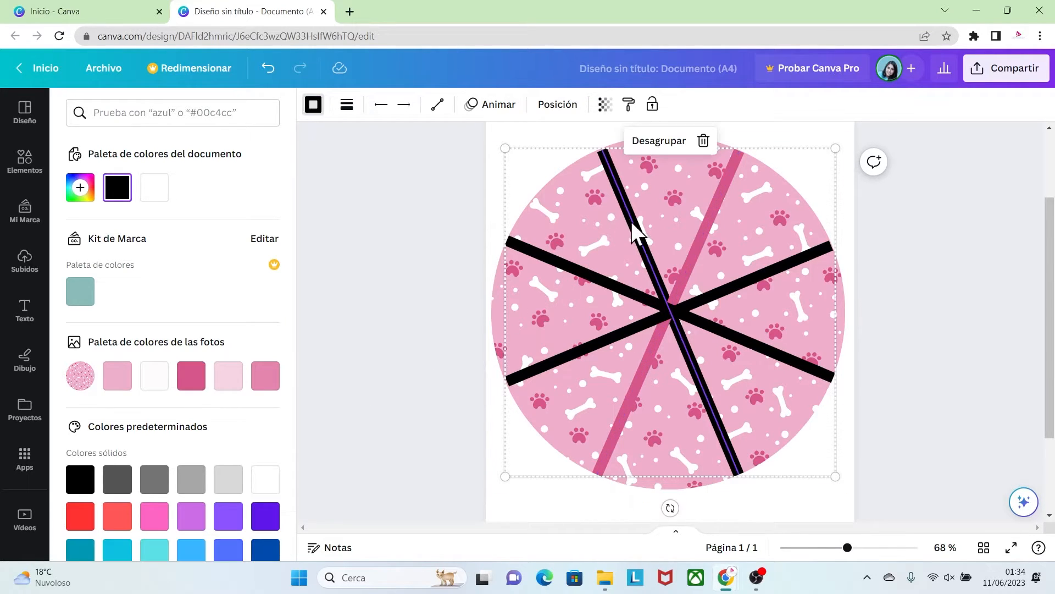
click(192, 384)
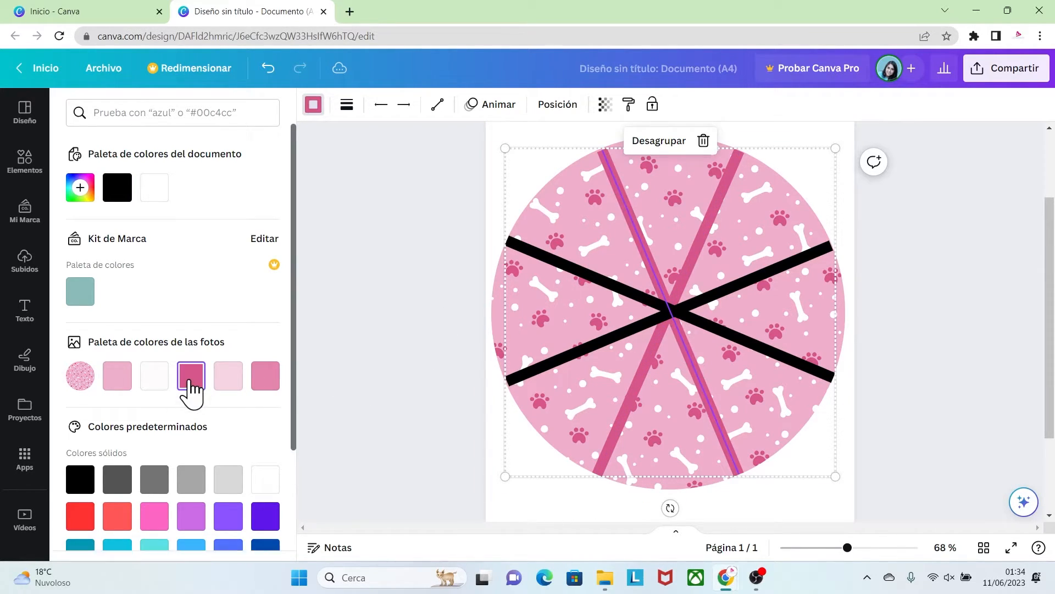
click(526, 248)
click(191, 379)
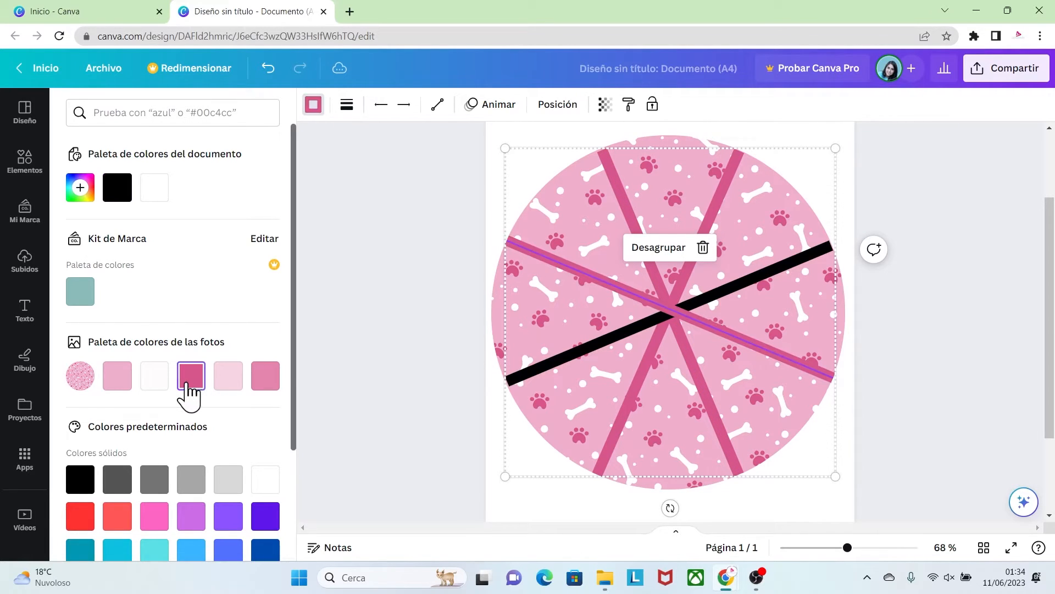
click(559, 360)
click(191, 378)
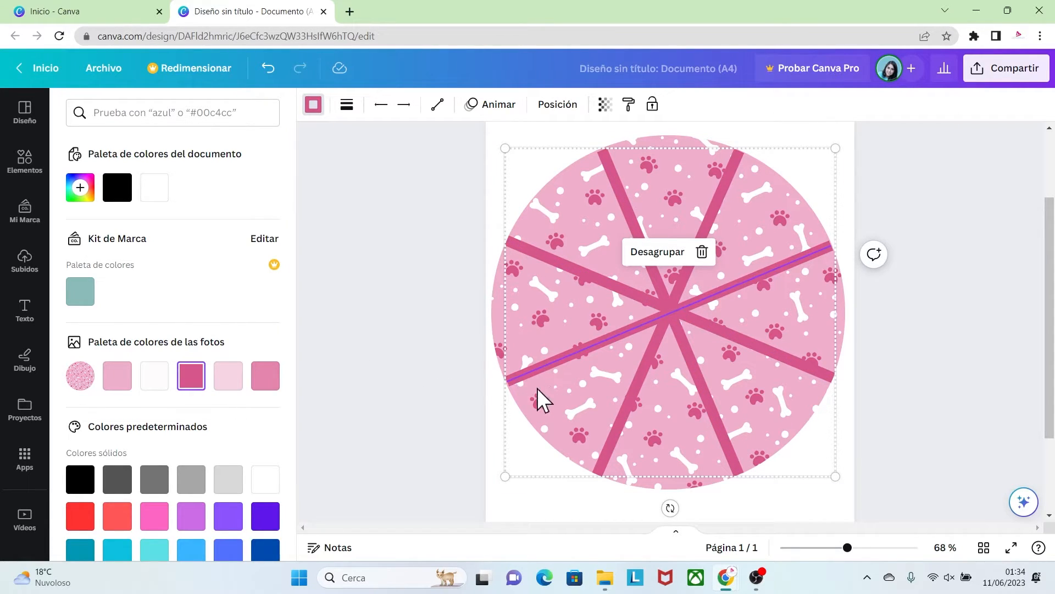
click(901, 453)
click(884, 459)
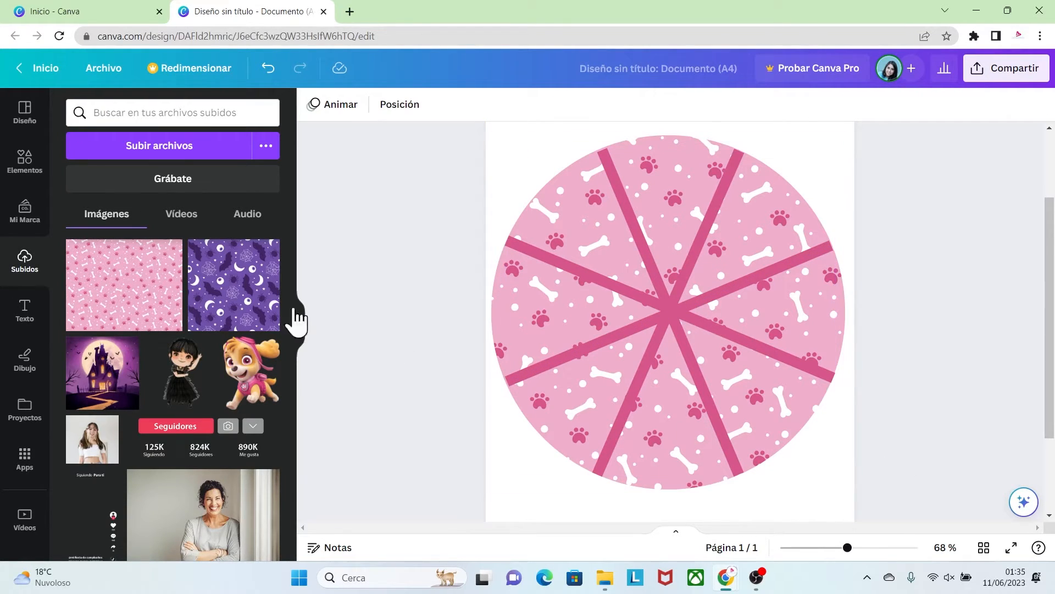
Search the elements for "marcos" and add the plain circular frame on top of the crossing lines
click(24, 165)
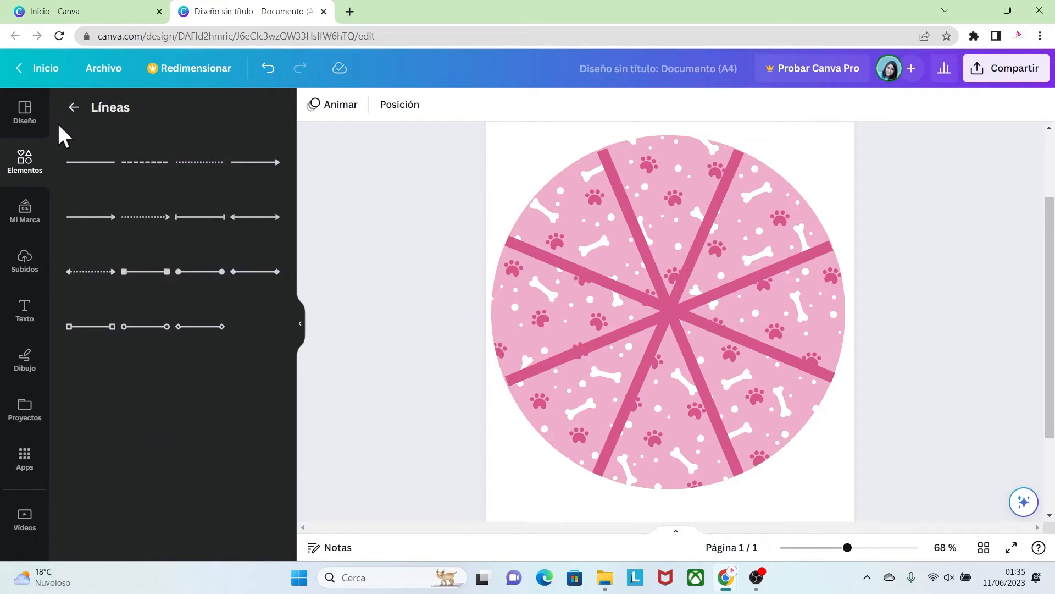
click(76, 108)
click(106, 112)
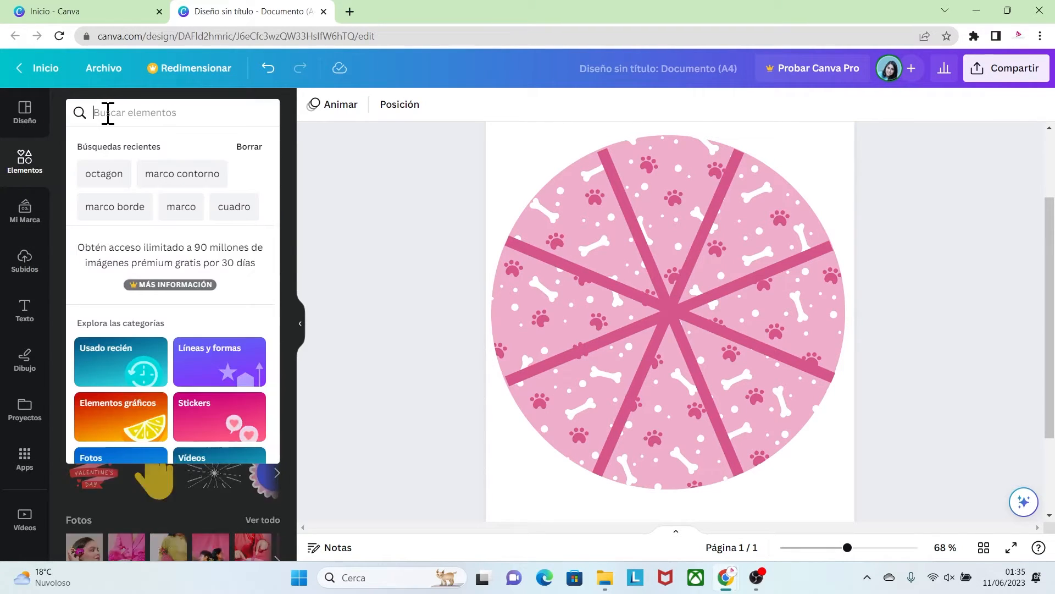
text(marcos)
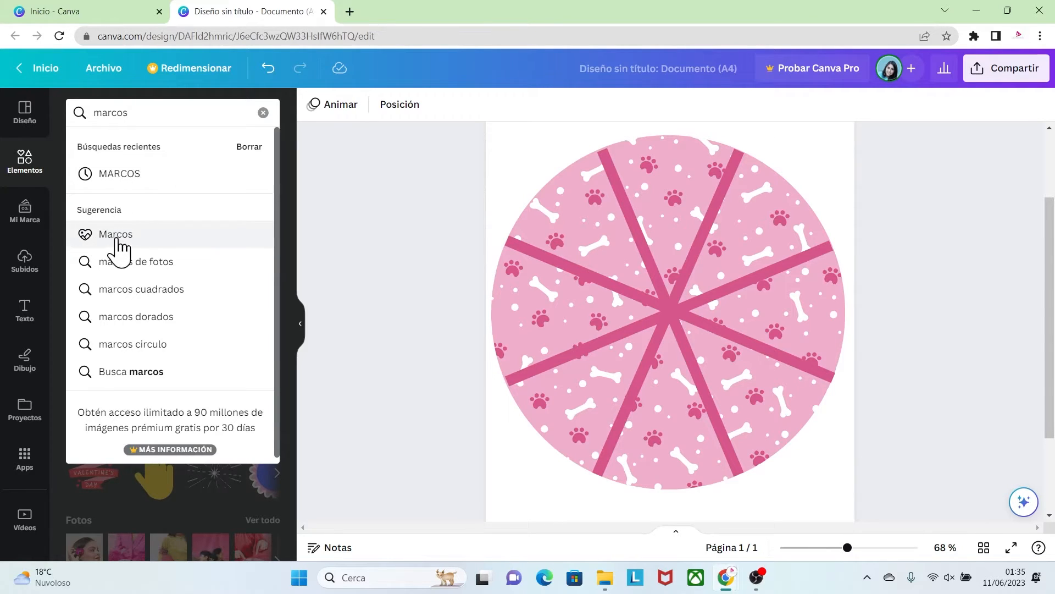
click(116, 236)
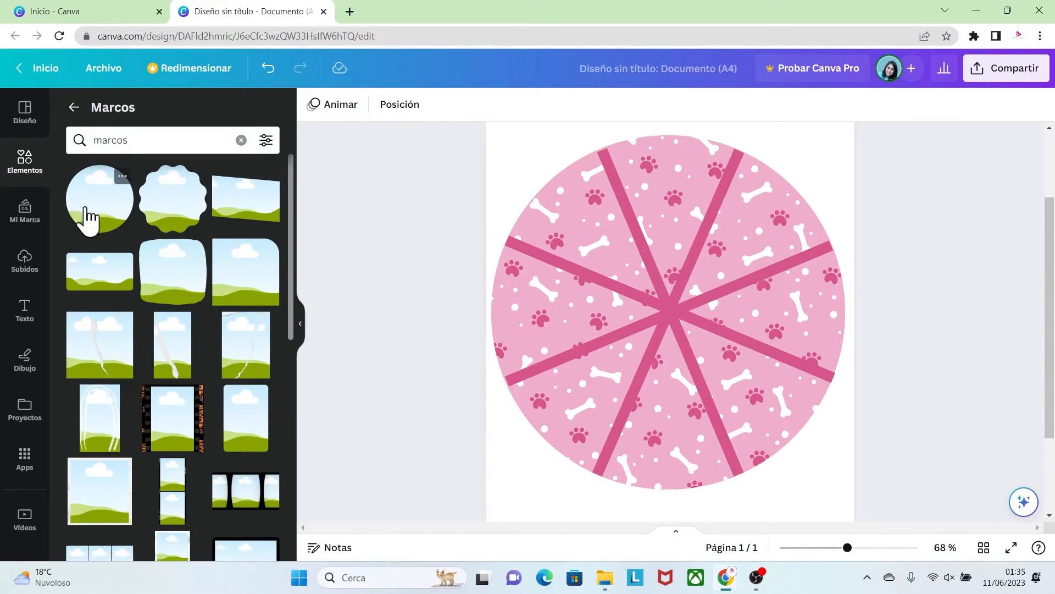
click(94, 228)
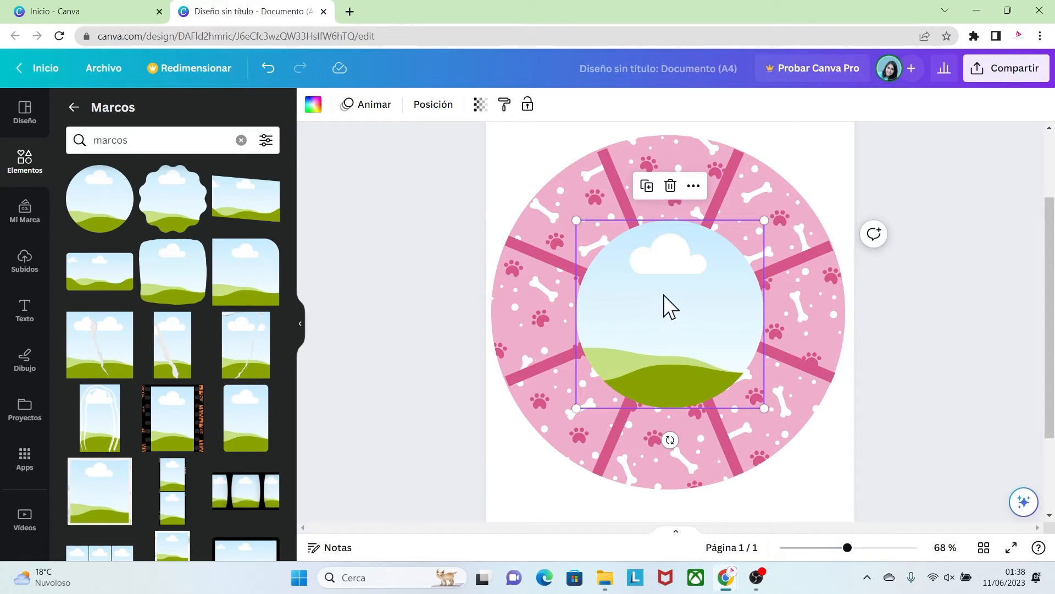
Set the new circular frame to 120 mm wide and 120 mm high and centre it on the patterned circle
click(421, 109)
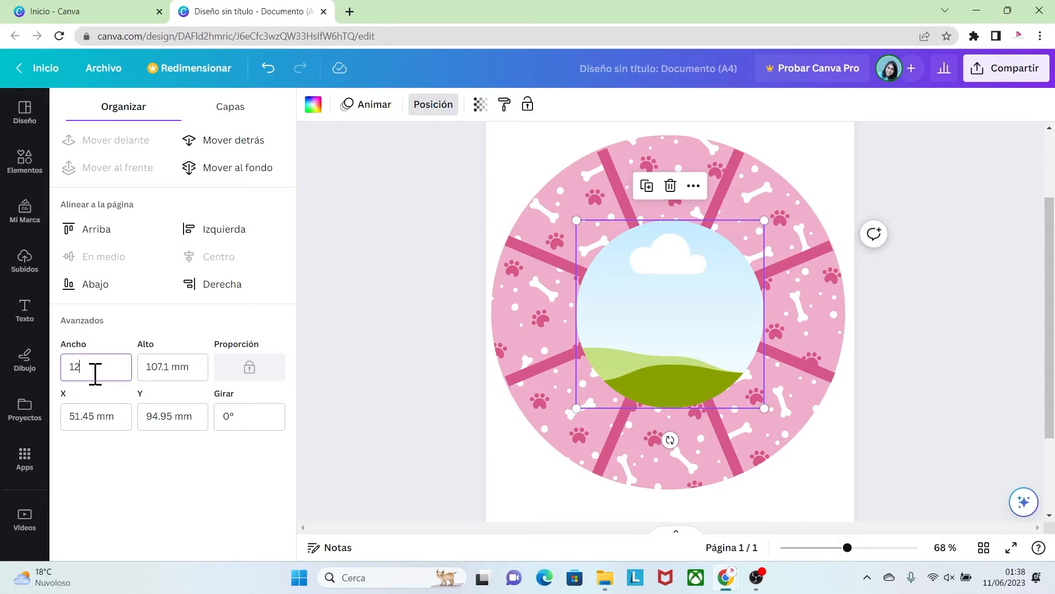
click(154, 368)
text(120)
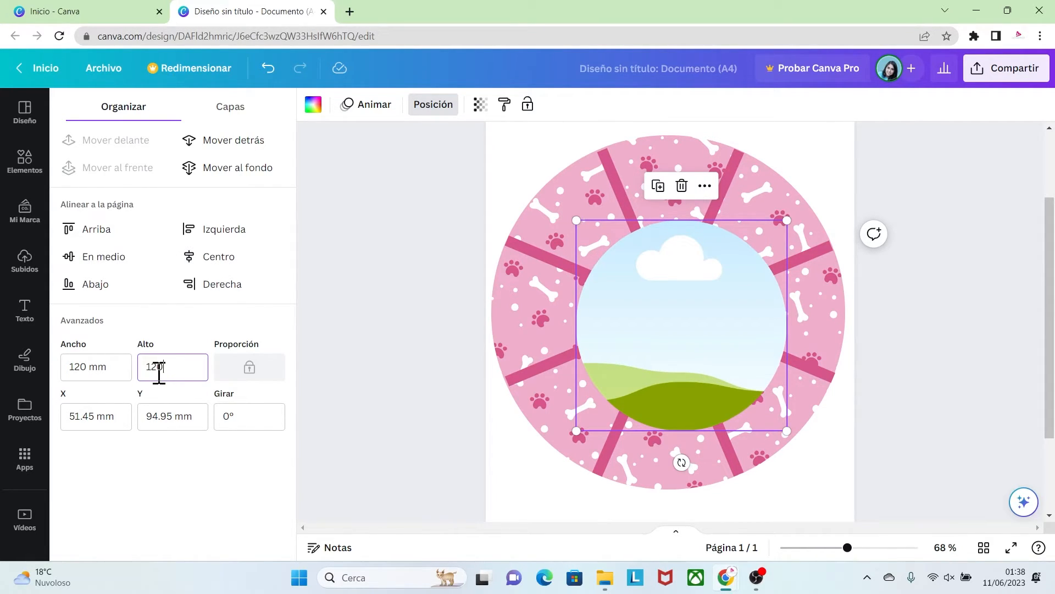
drag(718, 358, 706, 343)
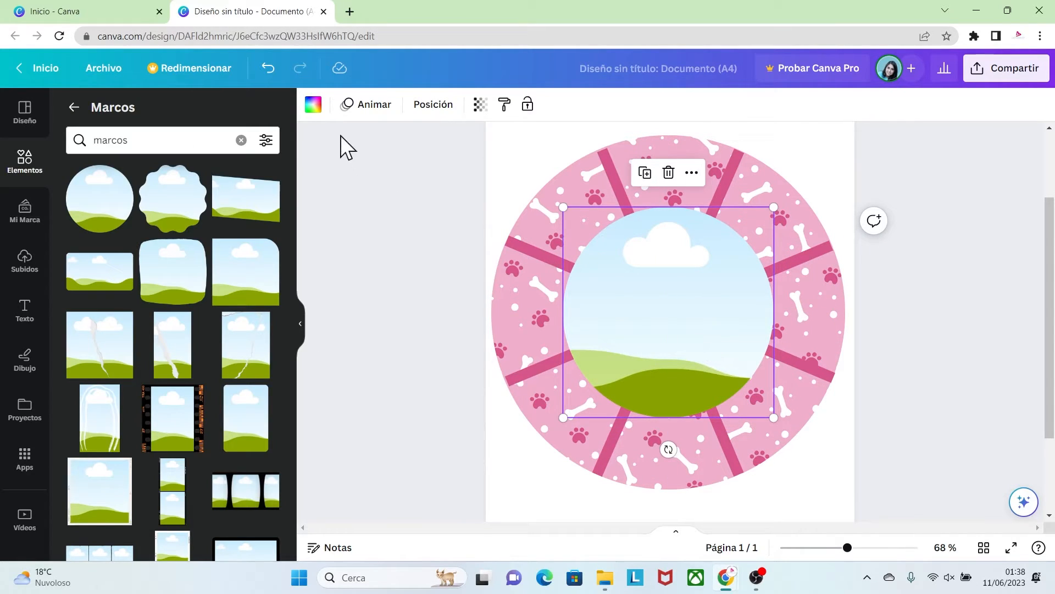
Fill the central circular frame with the dark pink #d7568b from the photo colour palette
click(315, 105)
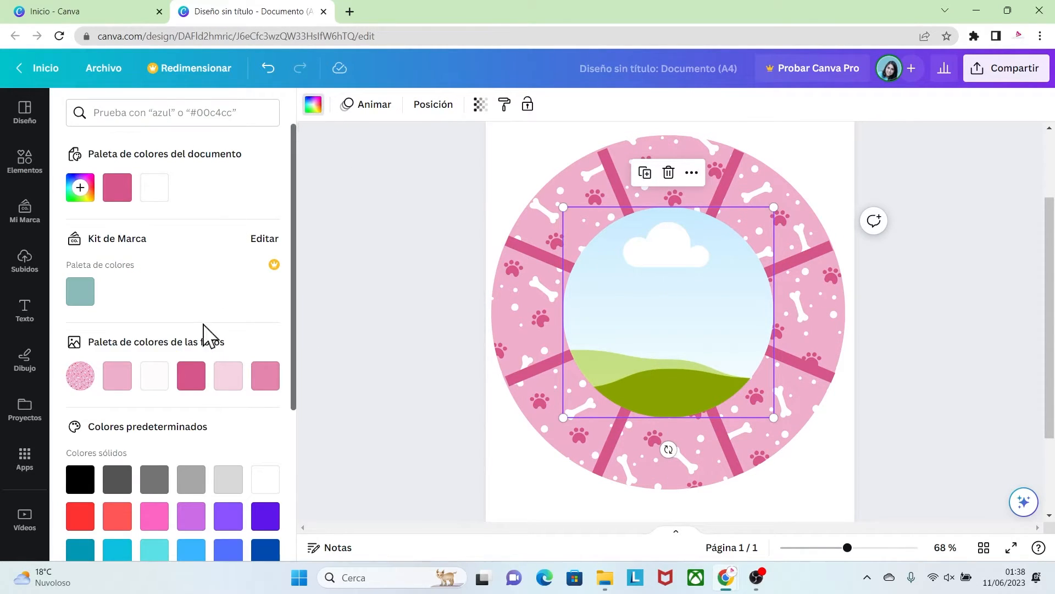
click(191, 376)
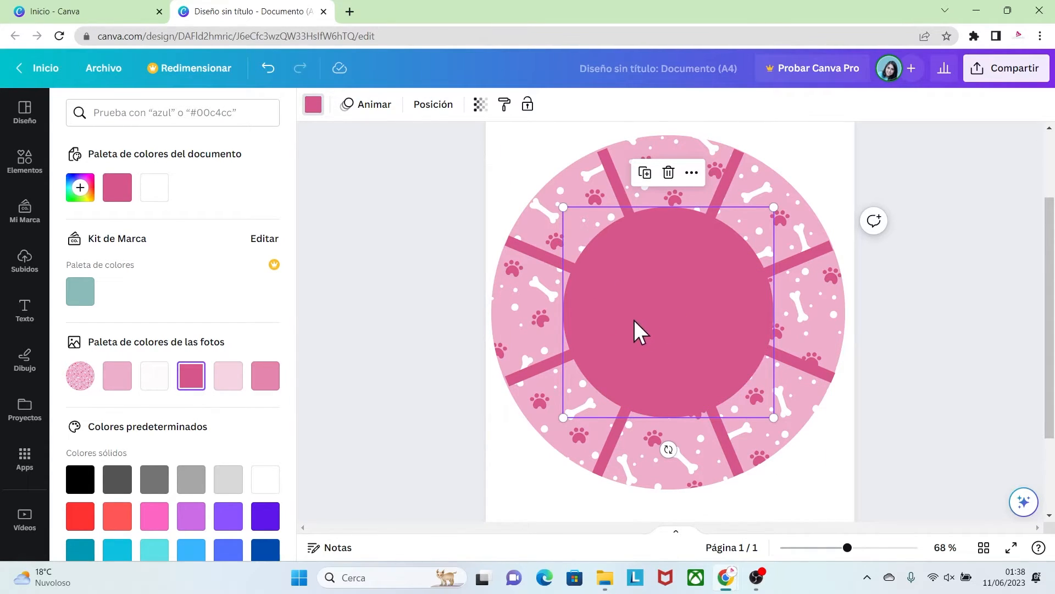
click(871, 458)
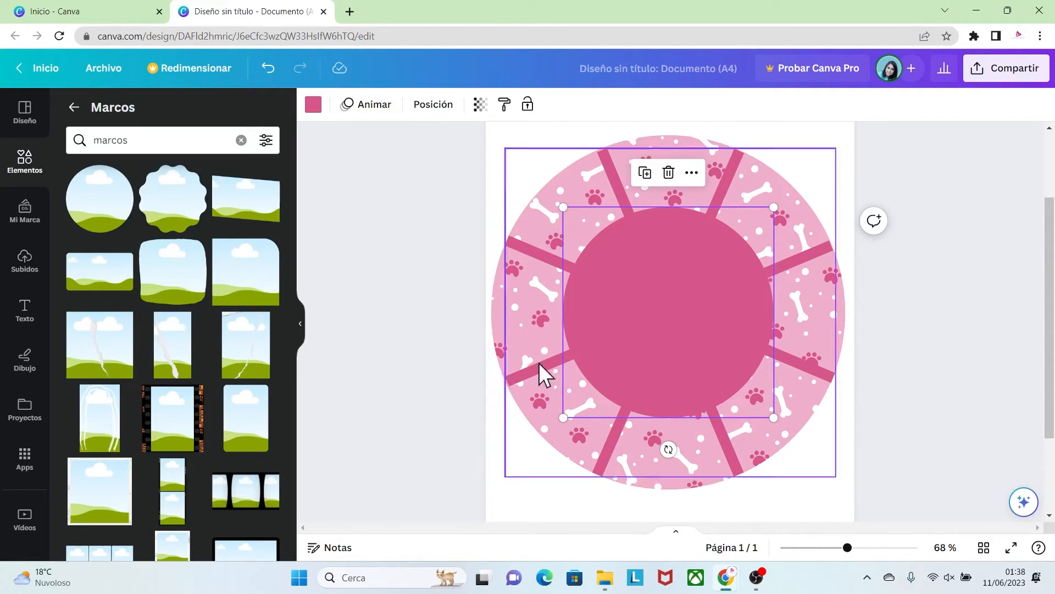
Add the uploaded puppy image to the page and move it to the left of the central circle
click(24, 263)
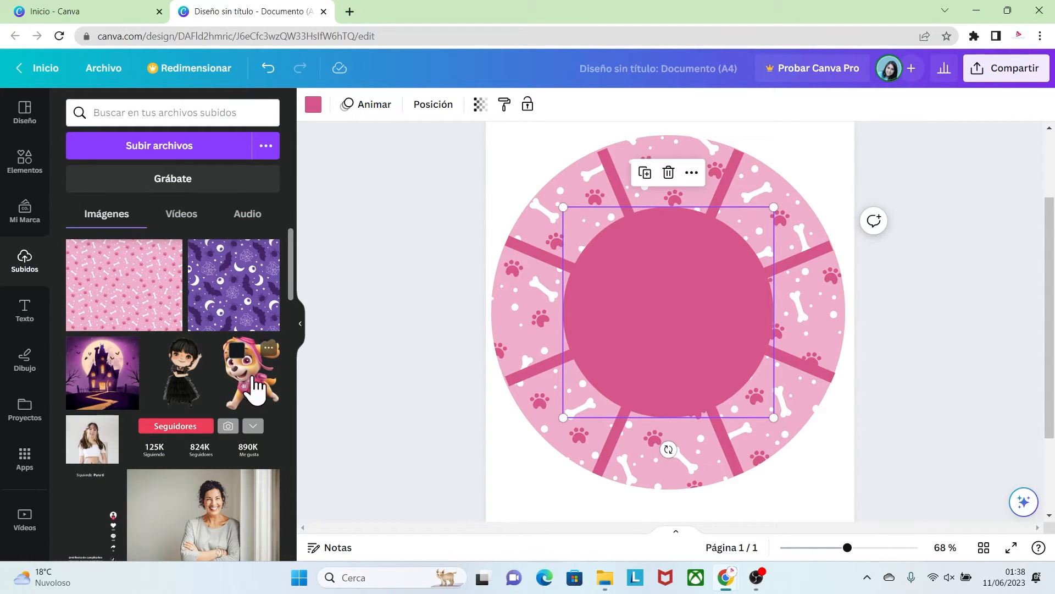
click(254, 388)
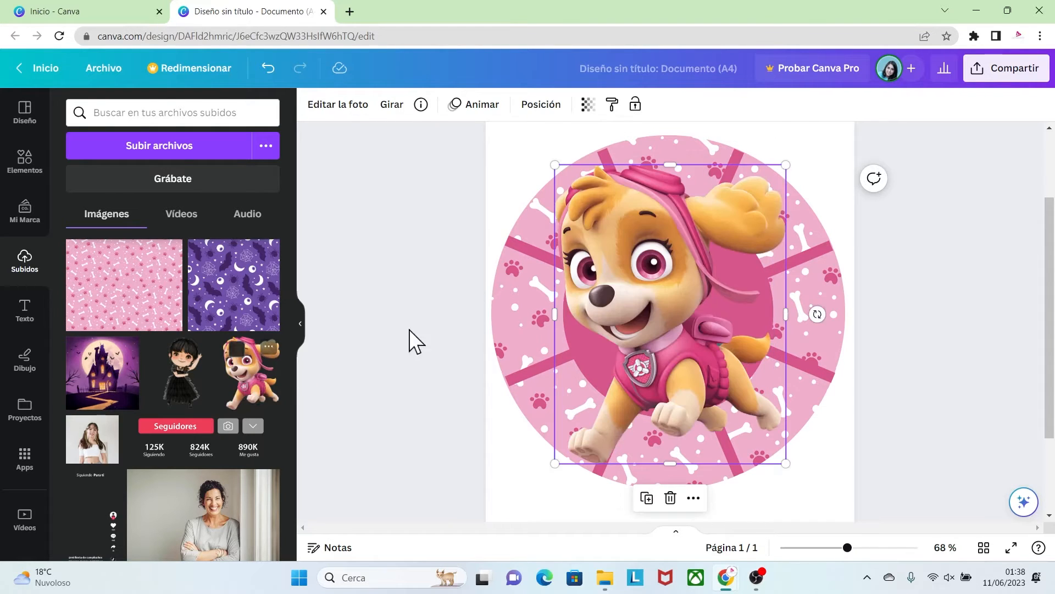
drag(641, 271, 482, 298)
Lock the dark pink central circle in place
click(696, 301)
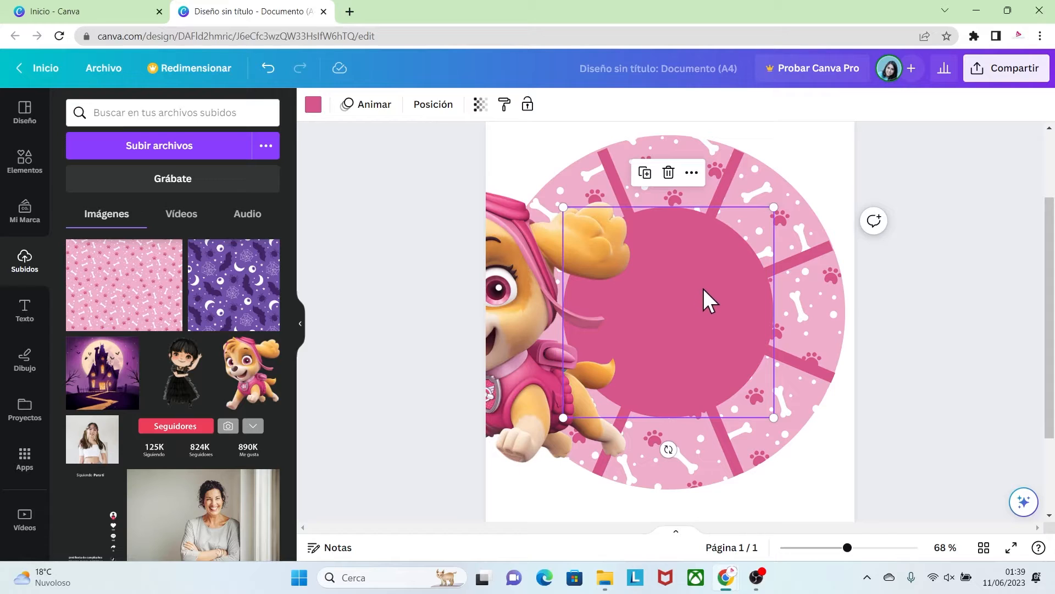
right_click(704, 289)
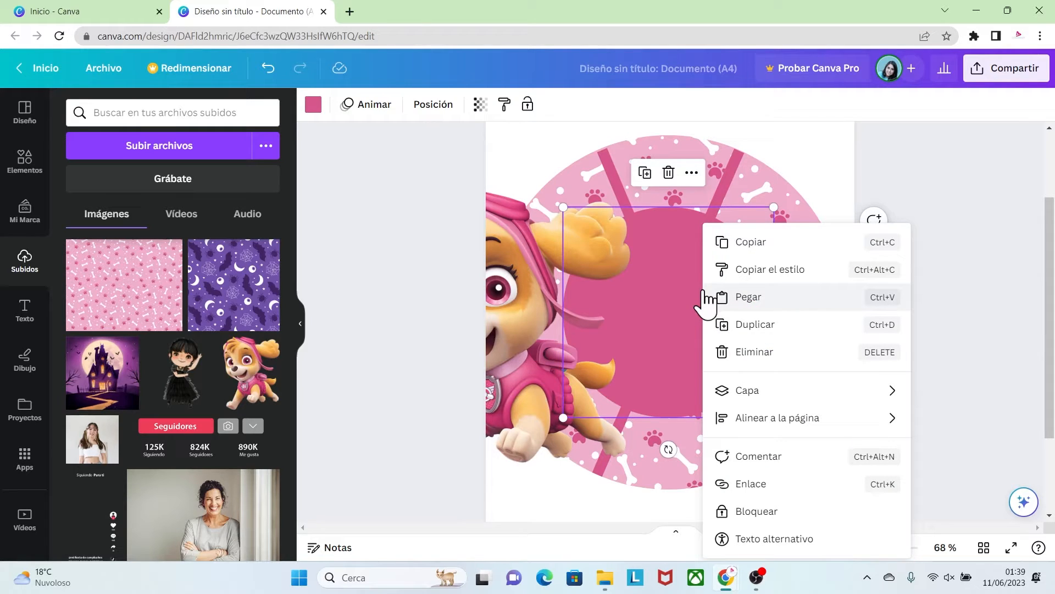
click(737, 511)
click(766, 405)
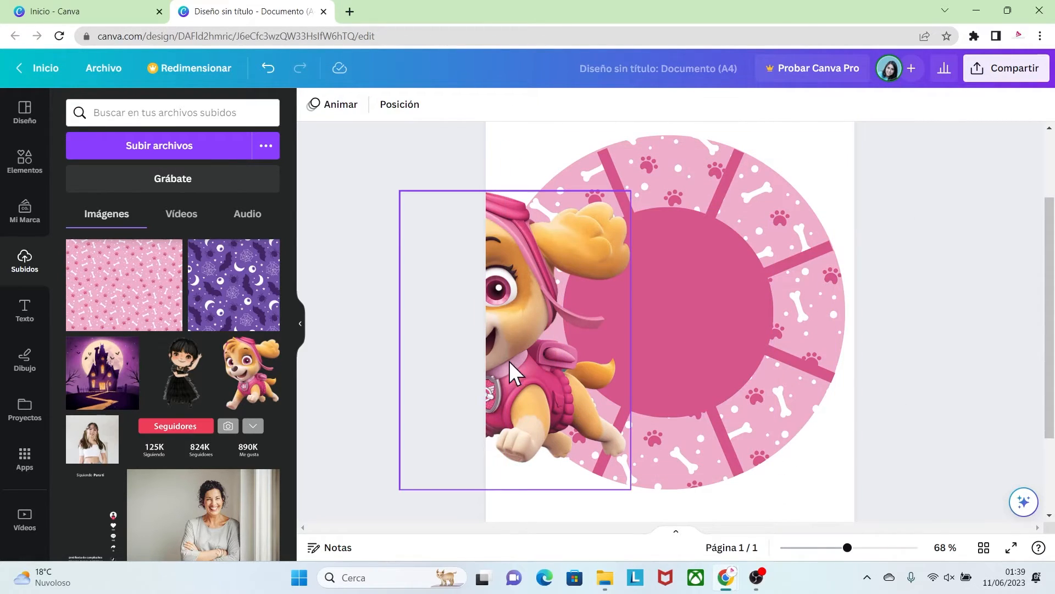
Shrink the puppy image to fit within the dark pink circle and centre it there
drag(513, 370, 663, 370)
drag(783, 499, 696, 388)
drag(645, 322, 678, 324)
drag(597, 220, 604, 232)
drag(664, 290, 662, 287)
click(891, 420)
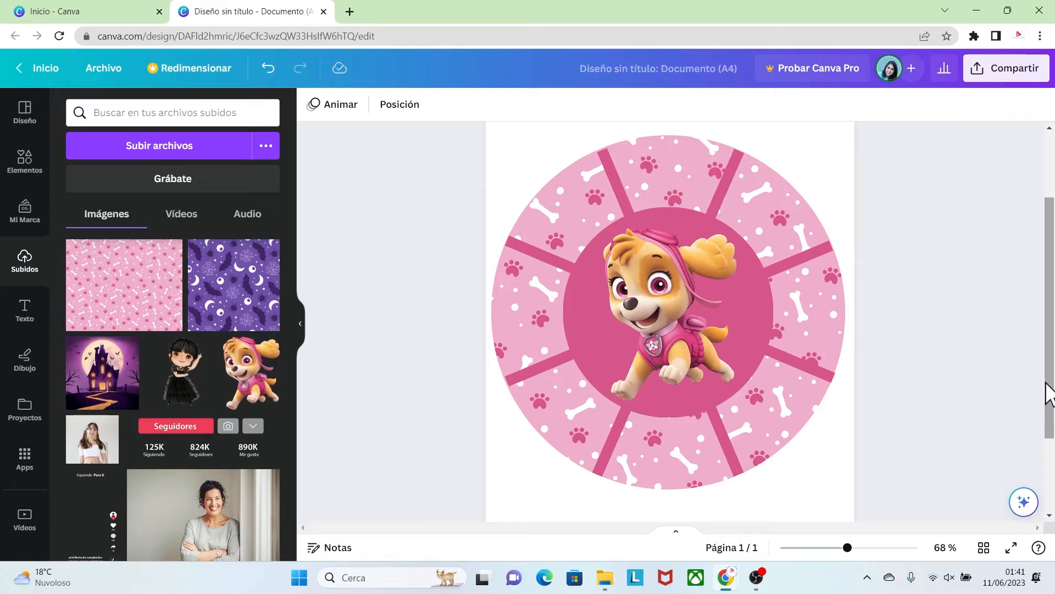
Add a second blank page below the finished plate design
drag(1049, 393, 1039, 499)
click(715, 504)
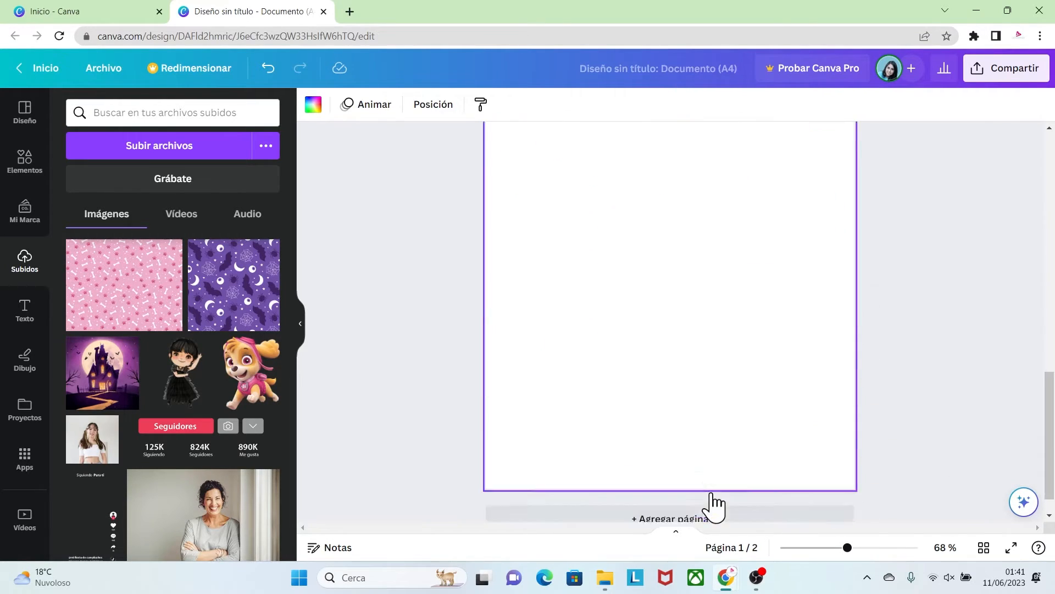
Add a Square Frame to the blank second page from the frames collection
drag(846, 548, 831, 549)
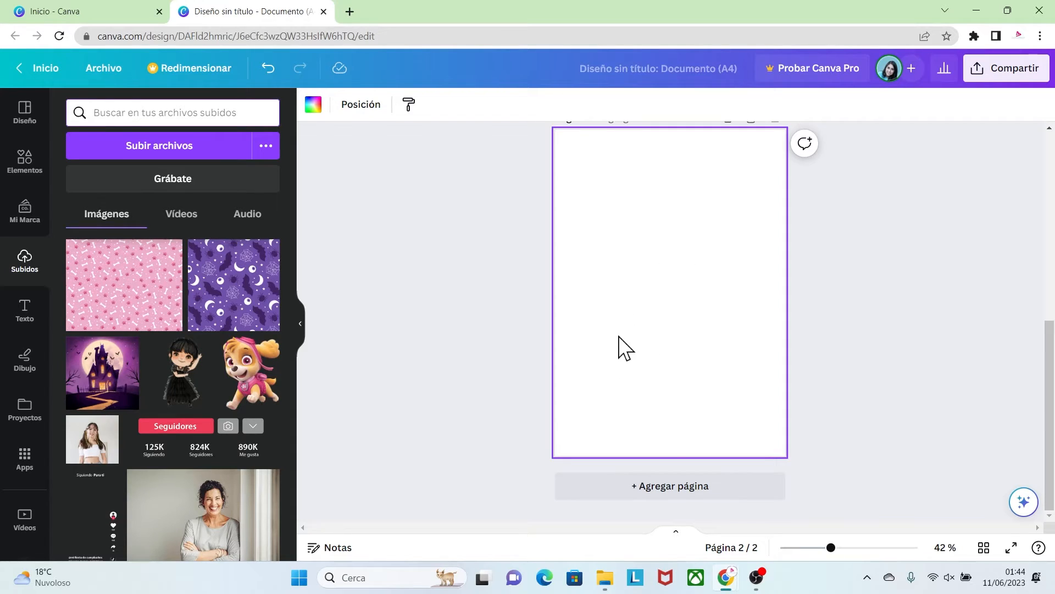
click(21, 165)
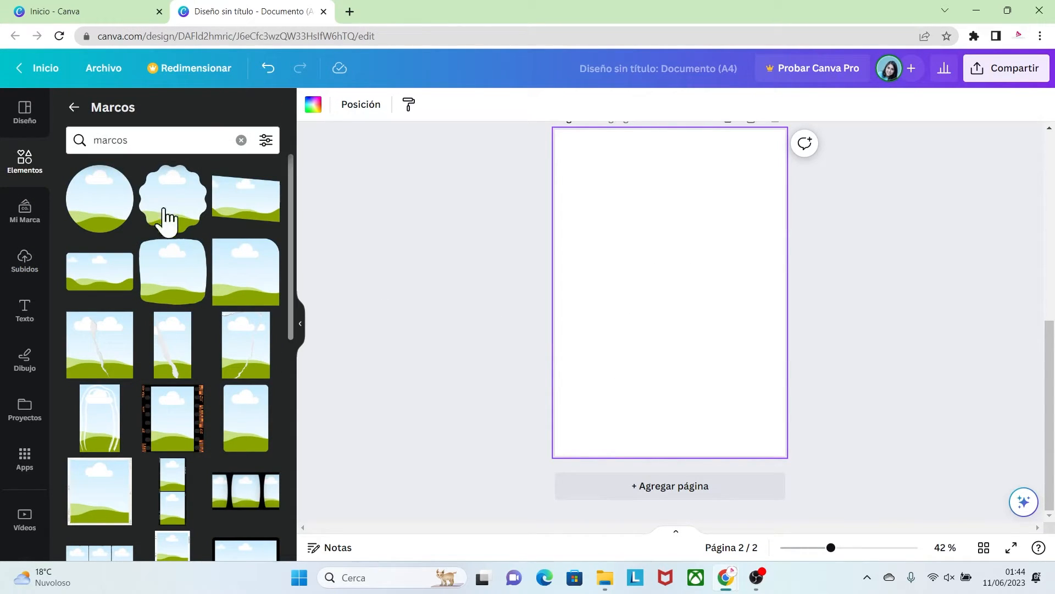
drag(288, 207, 299, 462)
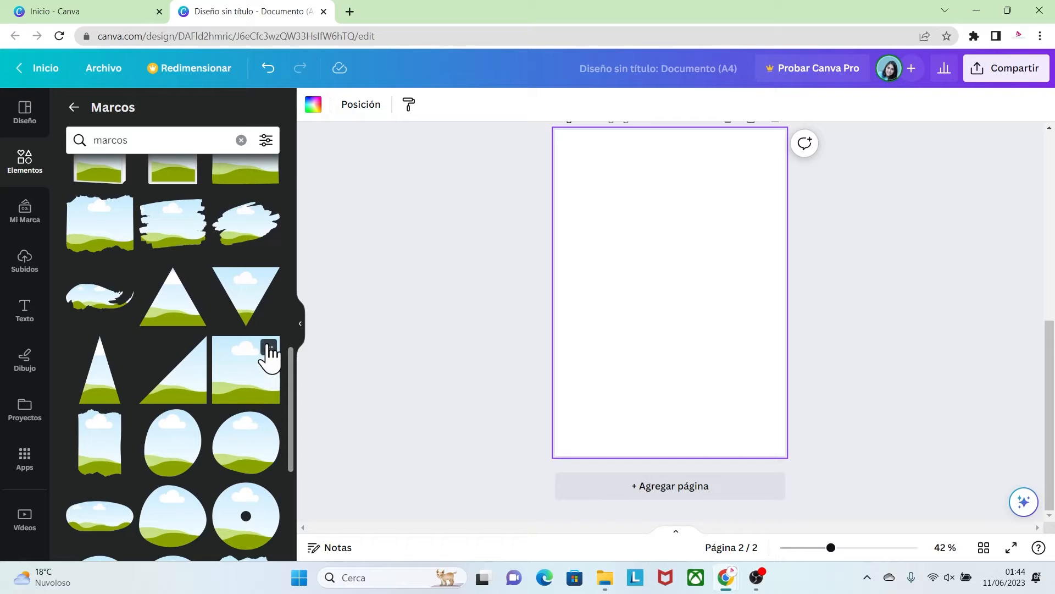
click(268, 347)
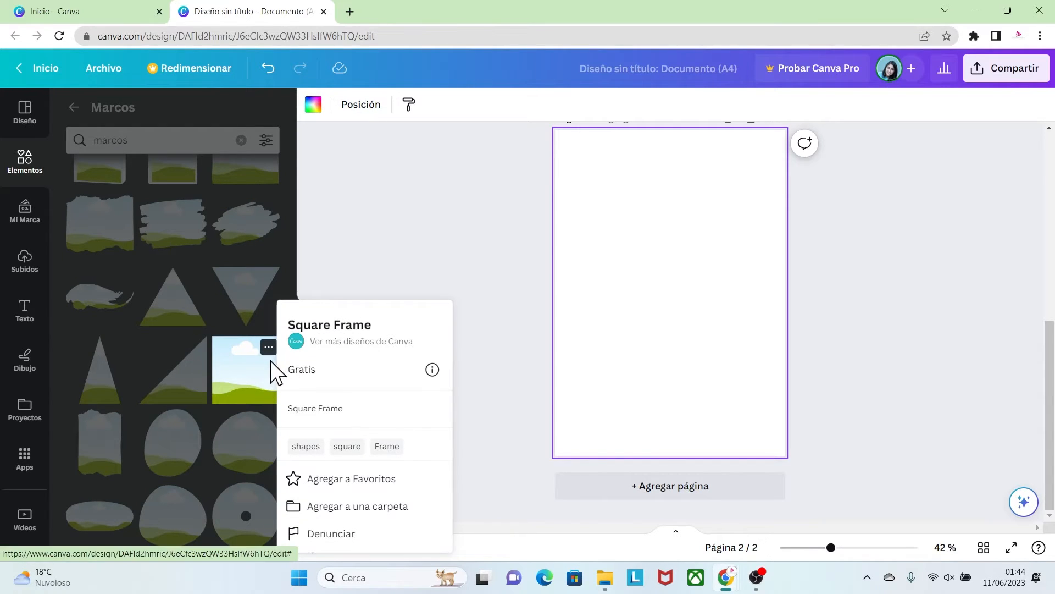
click(236, 370)
click(238, 367)
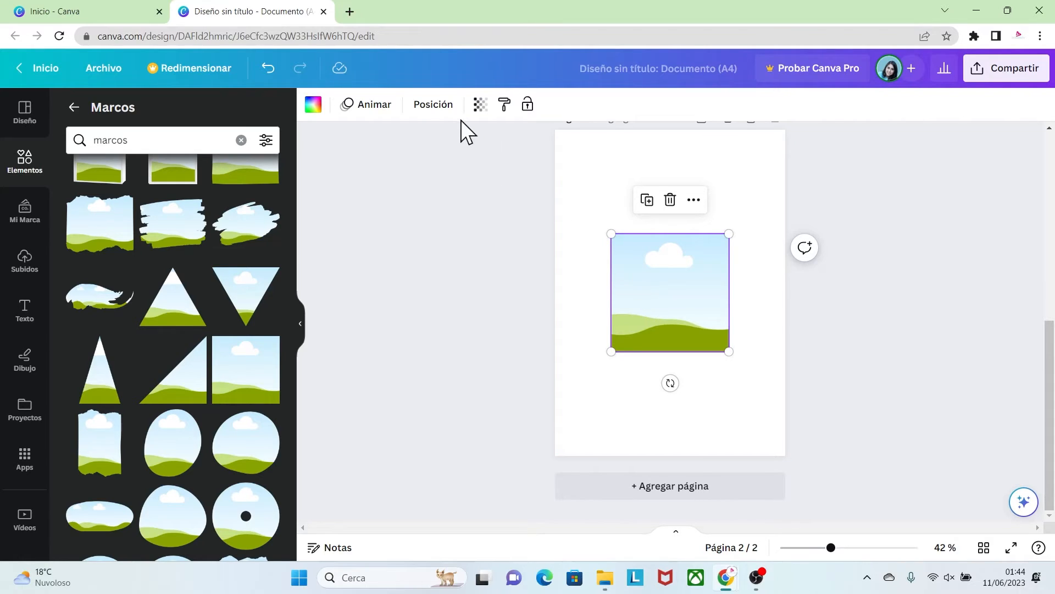
Set the square frame's width and height to 180 mm and centre it on the page
click(440, 106)
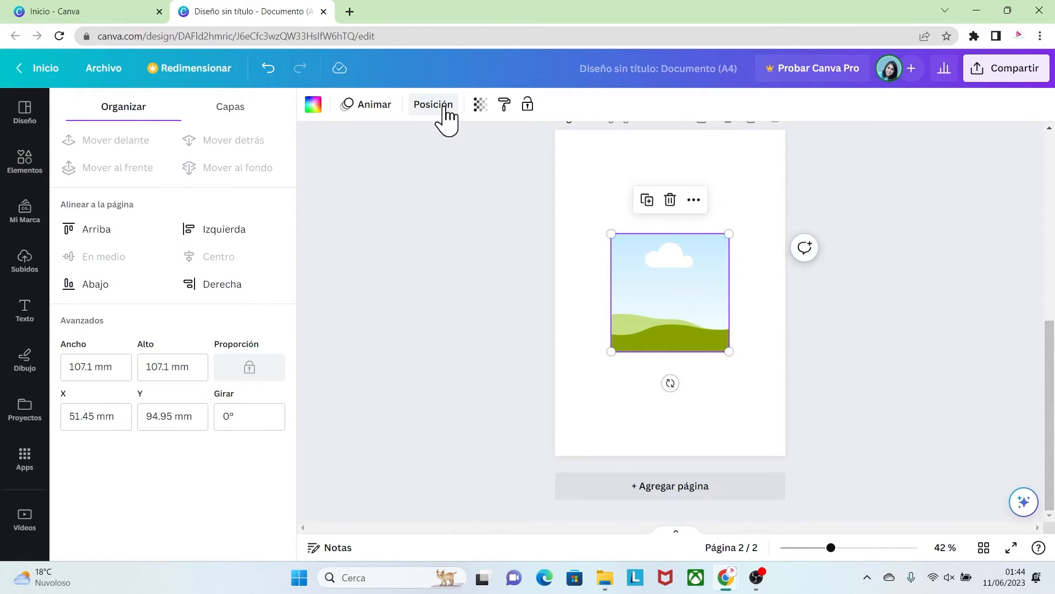
double_click(102, 368)
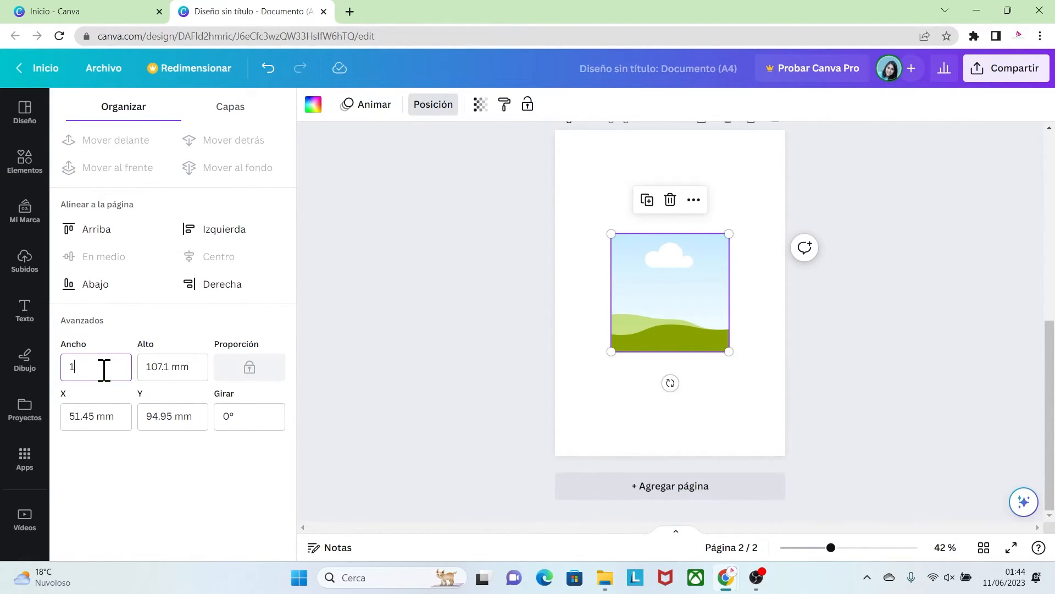
click(154, 371)
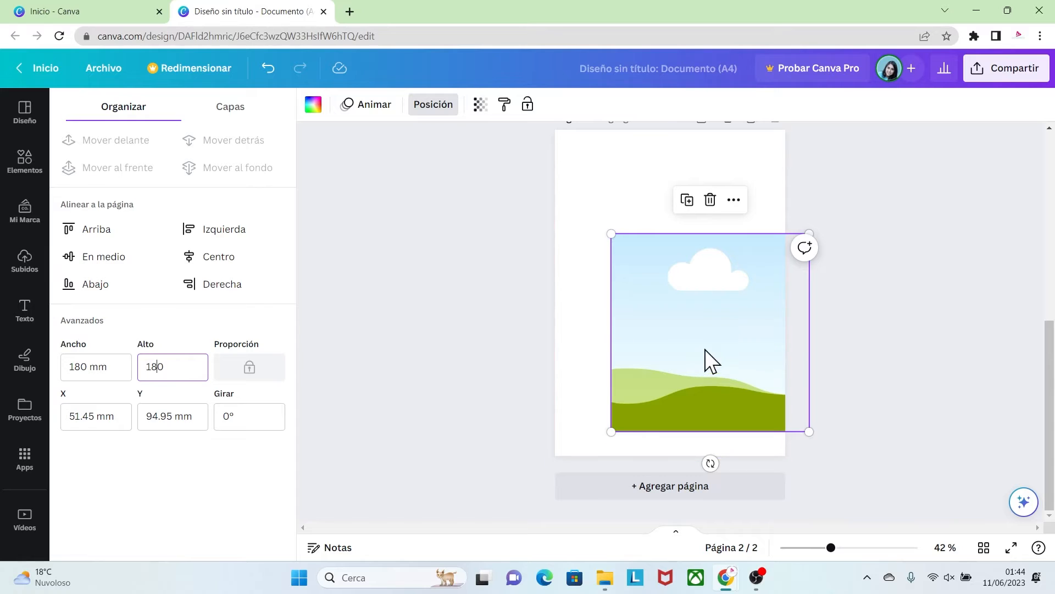
drag(706, 349, 672, 345)
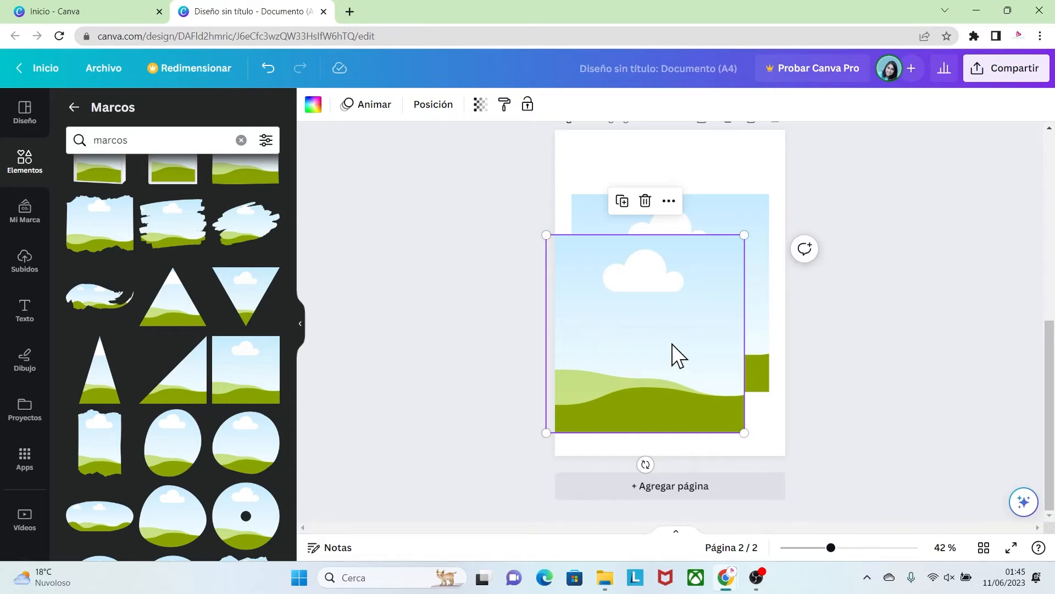
Set the second square frame's width and height to 120 mm and centre it over the larger frame
click(443, 108)
click(70, 366)
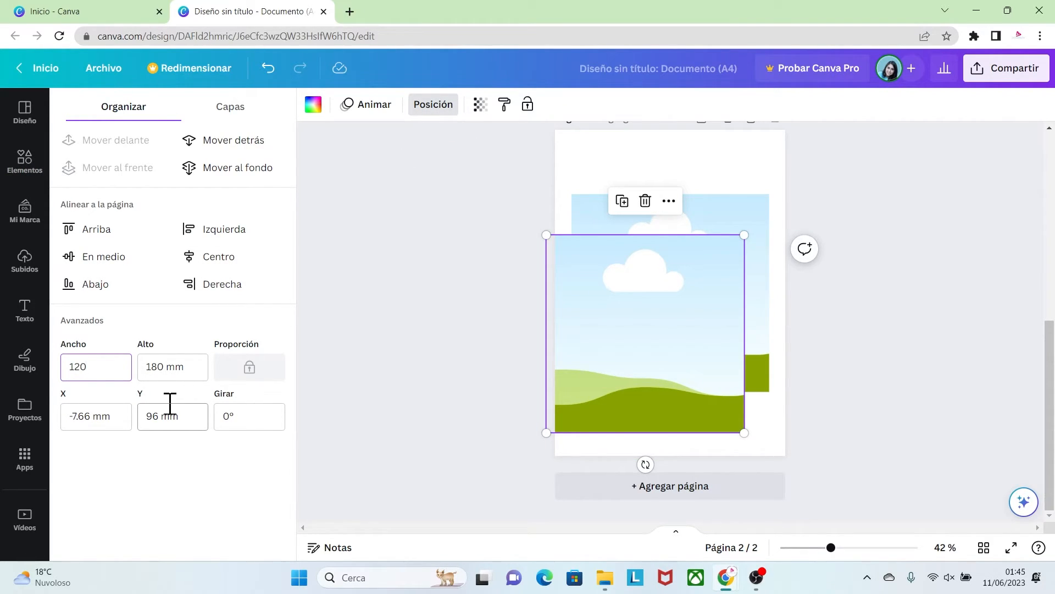
text(120)
click(173, 367)
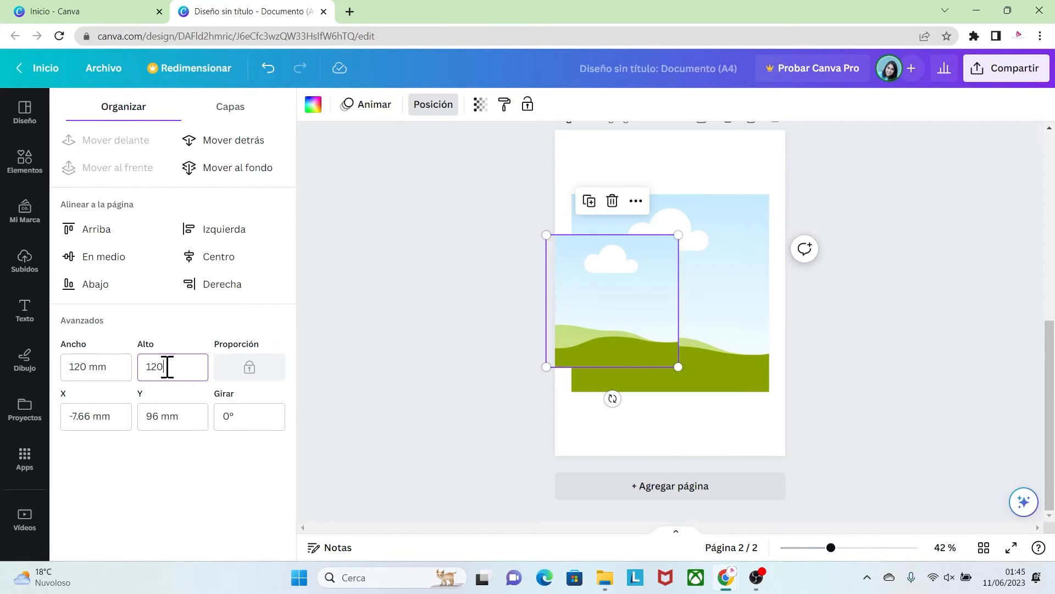
drag(598, 308, 657, 292)
click(817, 350)
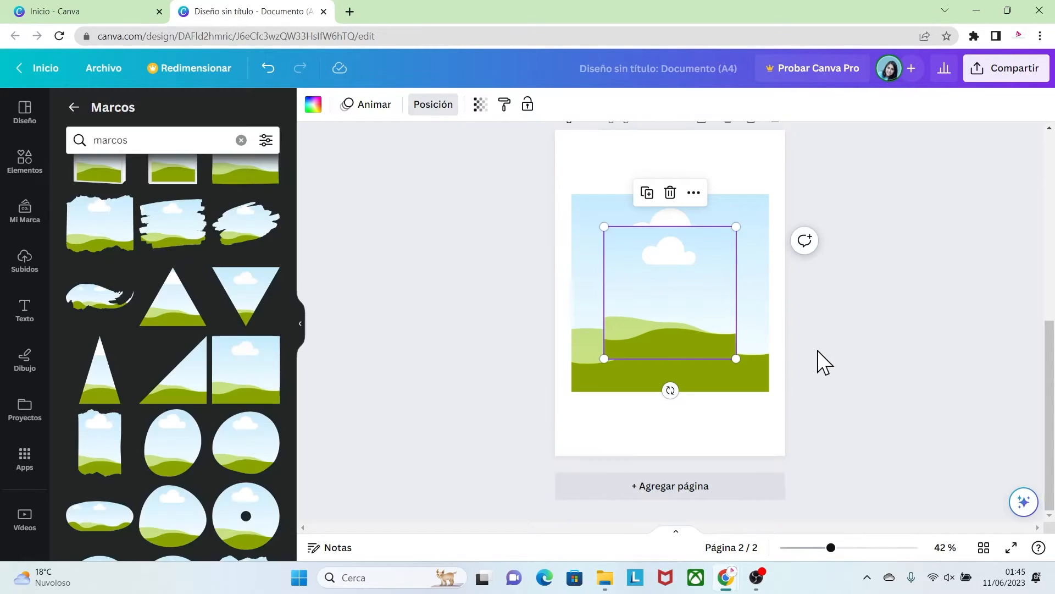
click(822, 368)
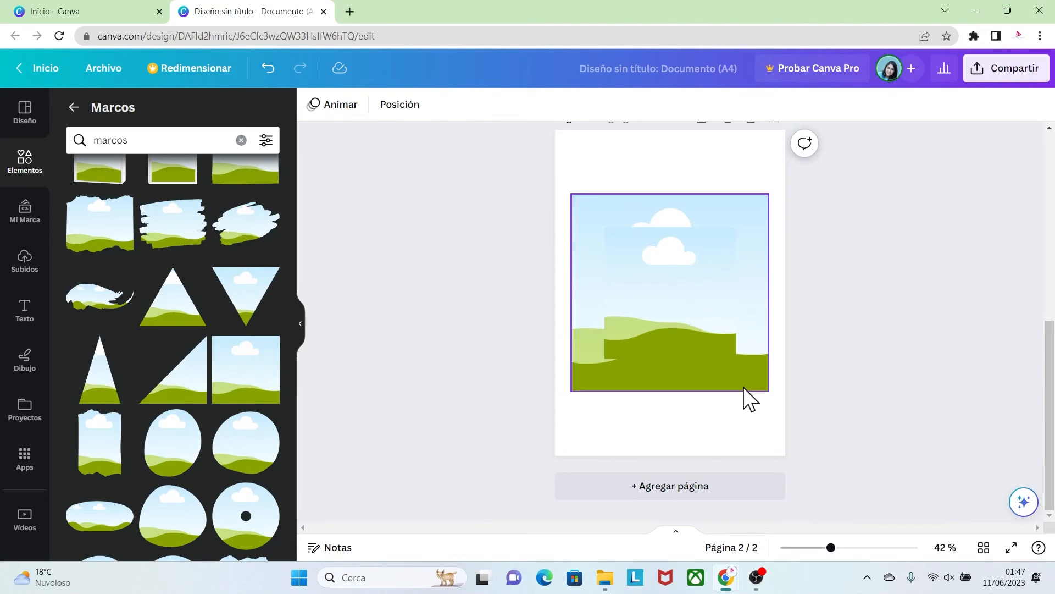
Fill the large frame with the uploaded purple bat pattern and the inner frame with the uploaded haunted castle image
click(616, 205)
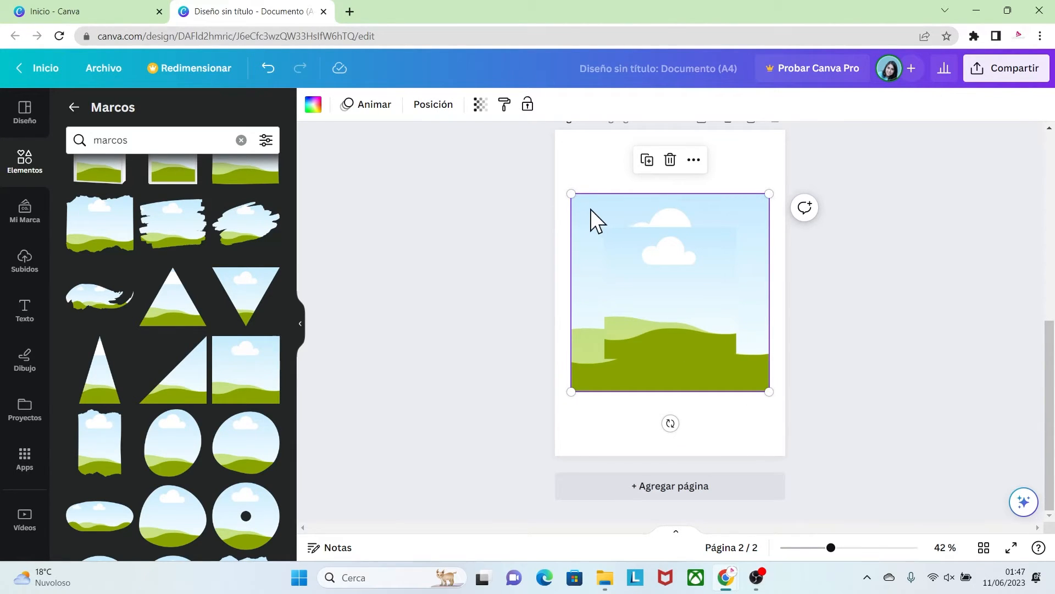
click(26, 263)
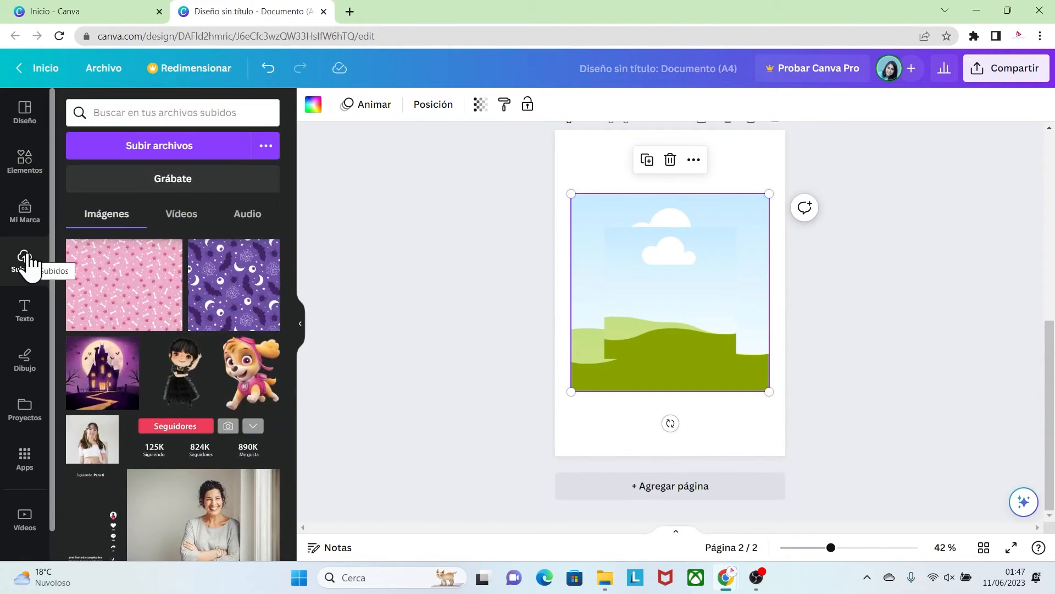
drag(231, 299, 599, 215)
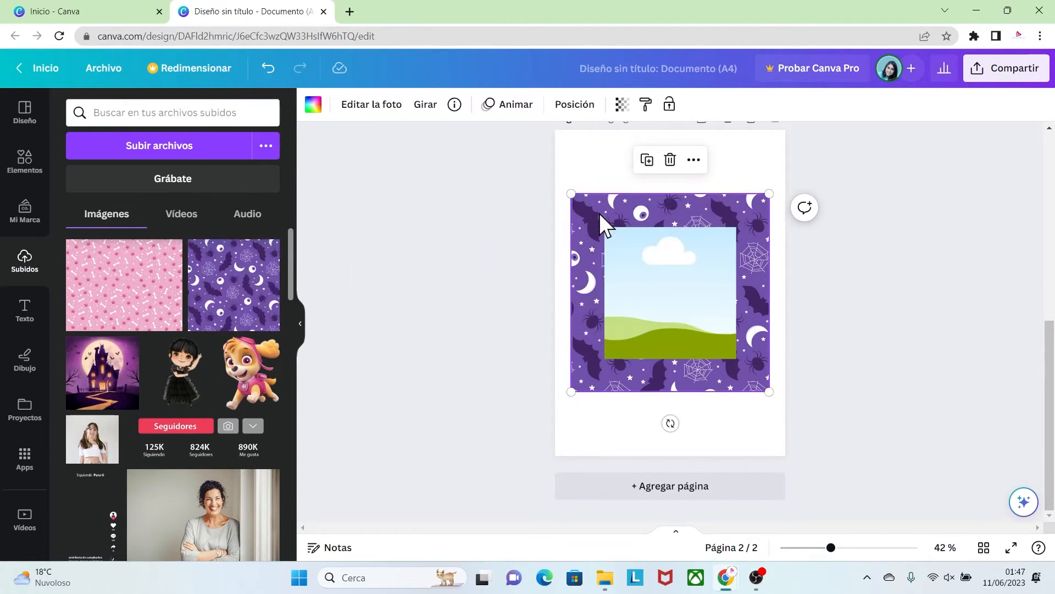
click(661, 293)
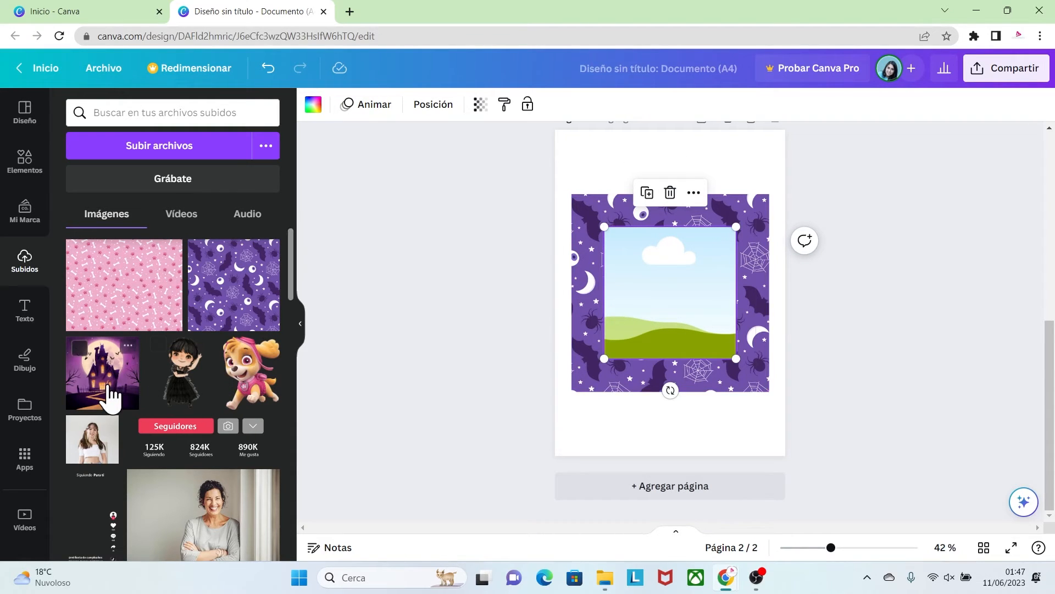
drag(109, 387, 635, 276)
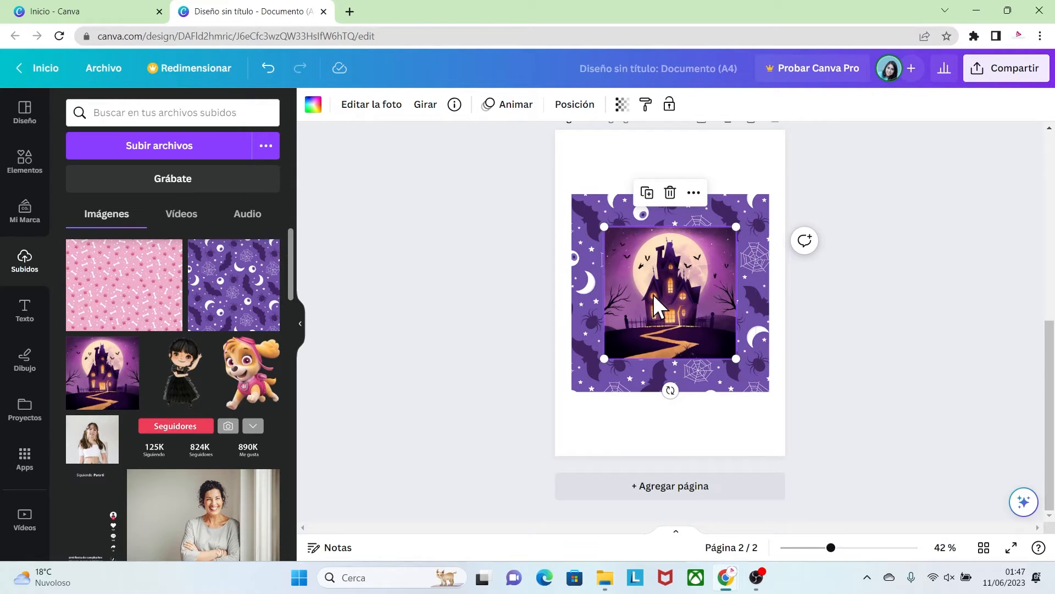
Enlarge the castle image inside the inner frame and reposition it so the castle and moon fill the square
double_click(653, 294)
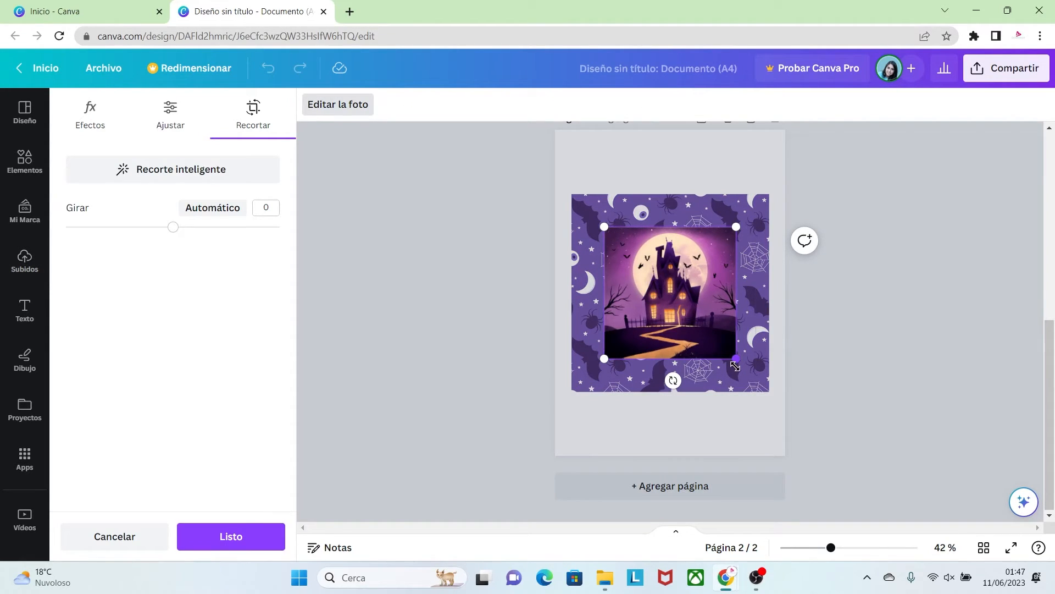
drag(735, 366, 778, 401)
drag(685, 302, 706, 294)
click(820, 394)
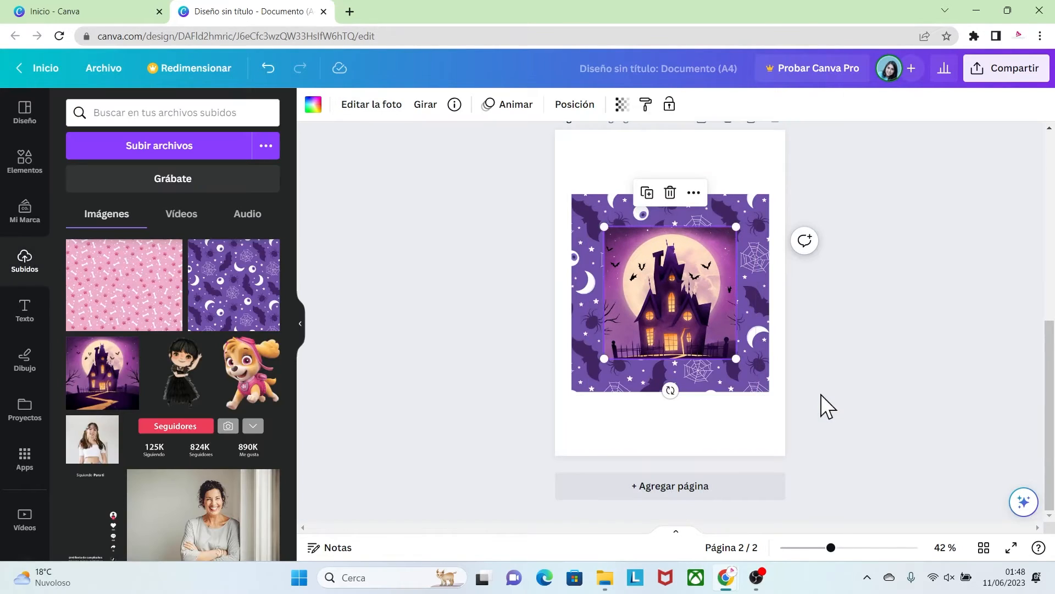
click(820, 394)
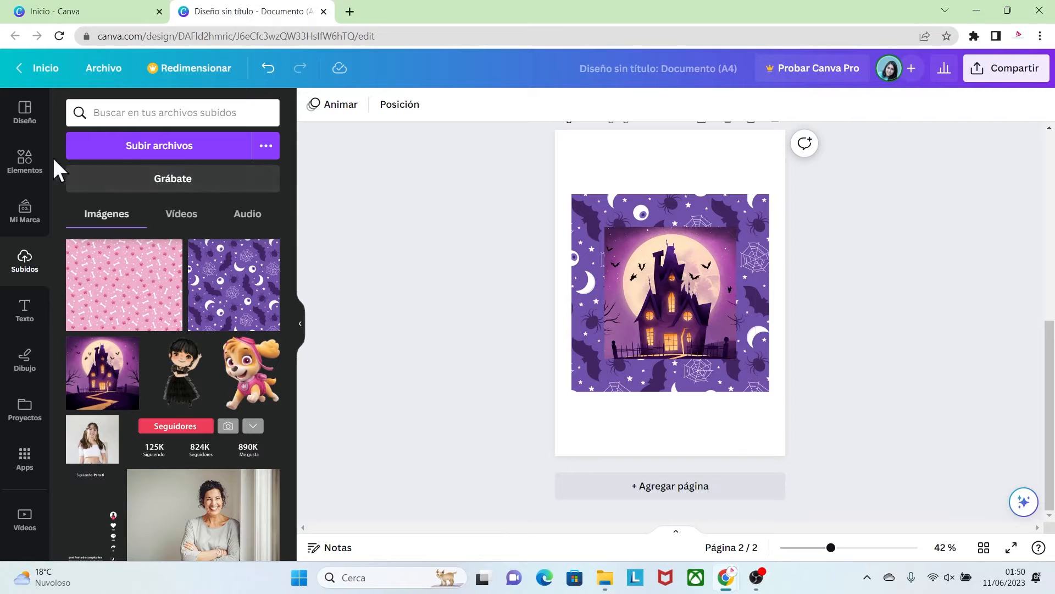
Search the elements for "contorno cuadrado" and add the Outlined Square graphic to the page
click(25, 162)
click(79, 113)
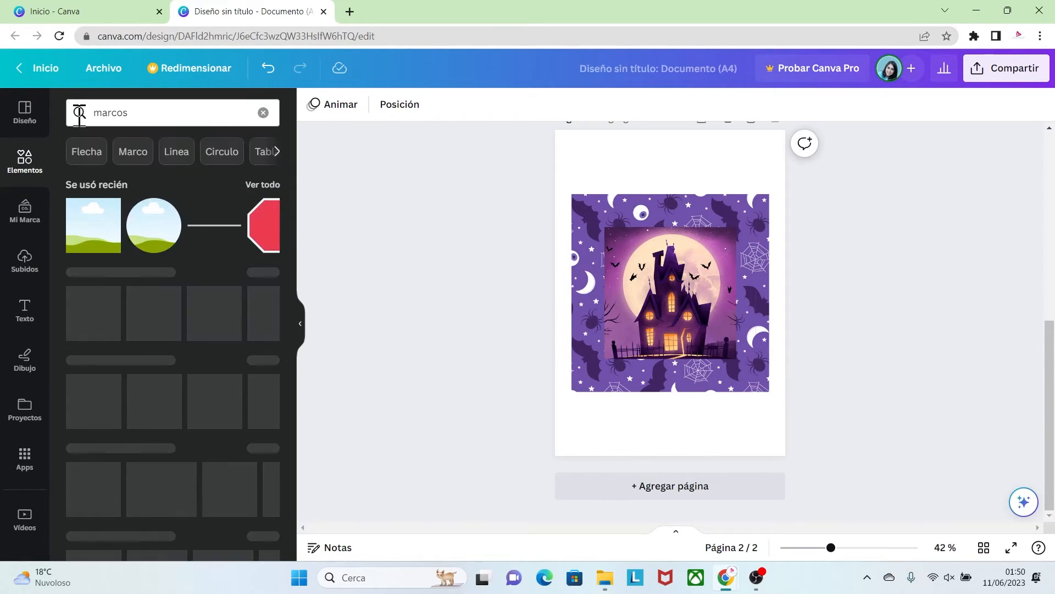
click(98, 112)
key(BackSpace)
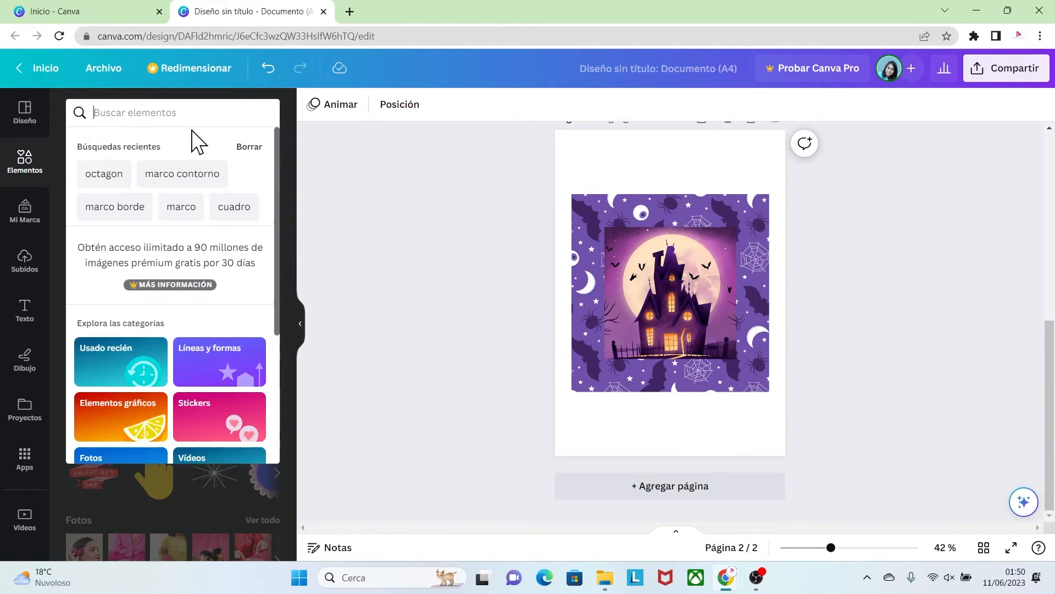
text(contorno cuadr)
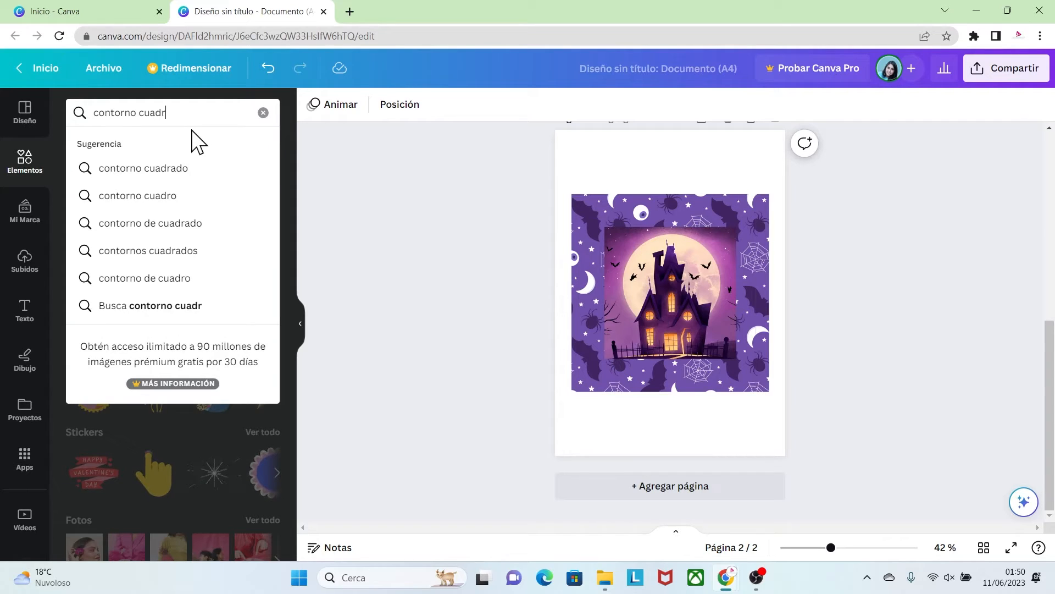
text(ado)
key(Return)
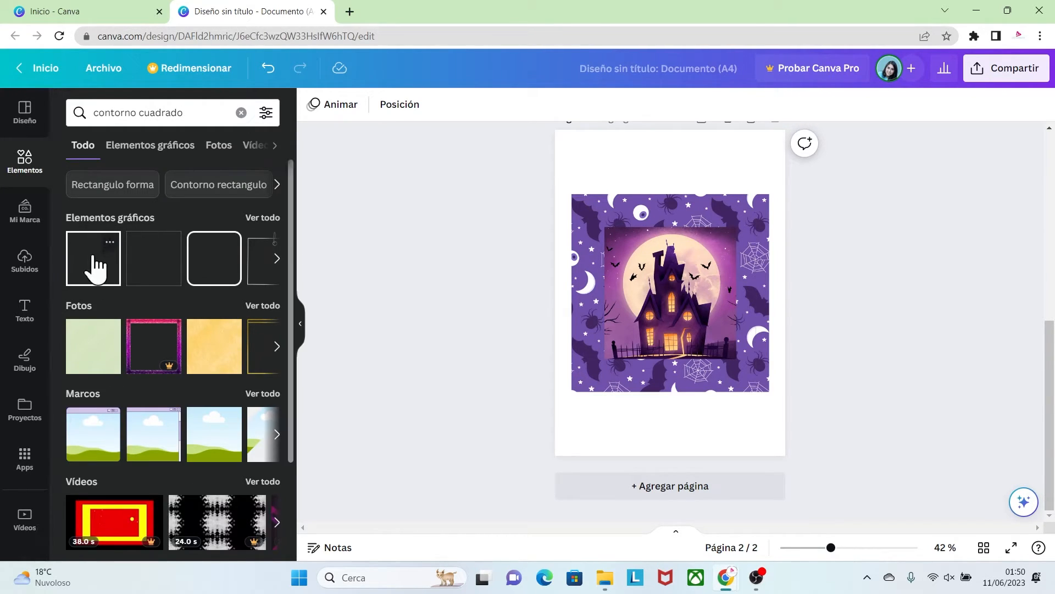
click(110, 242)
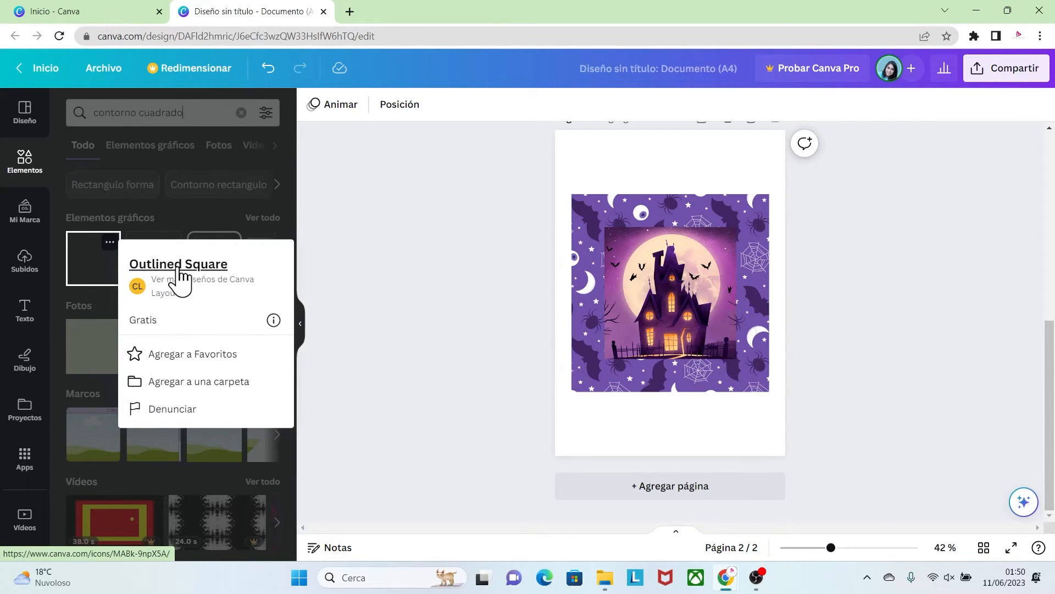
click(92, 262)
click(91, 262)
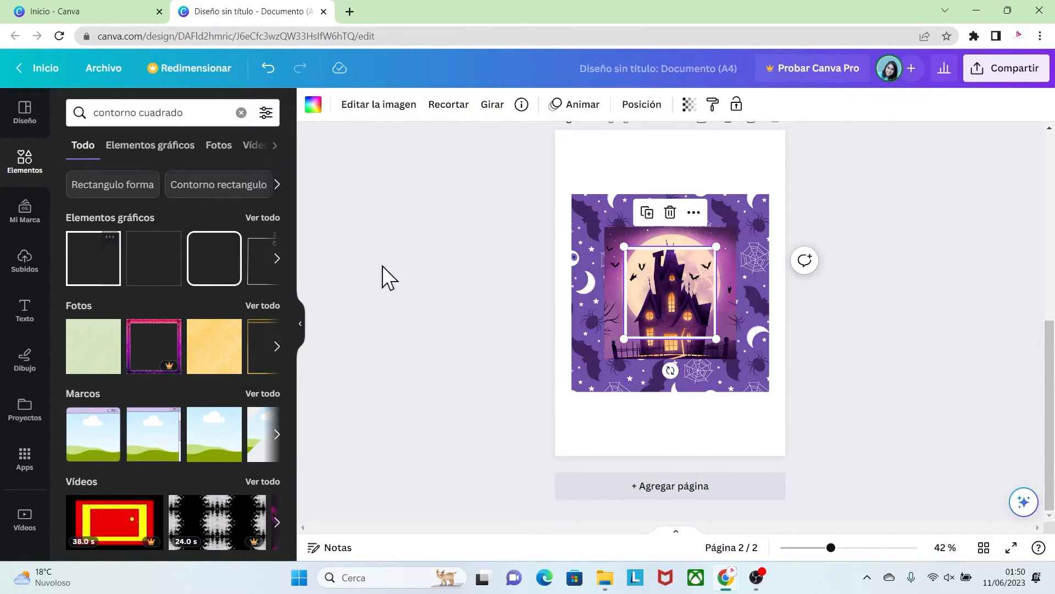
Enlarge the white square outline so that it borders the edges of the castle frame
drag(625, 248, 604, 227)
drag(714, 336, 736, 358)
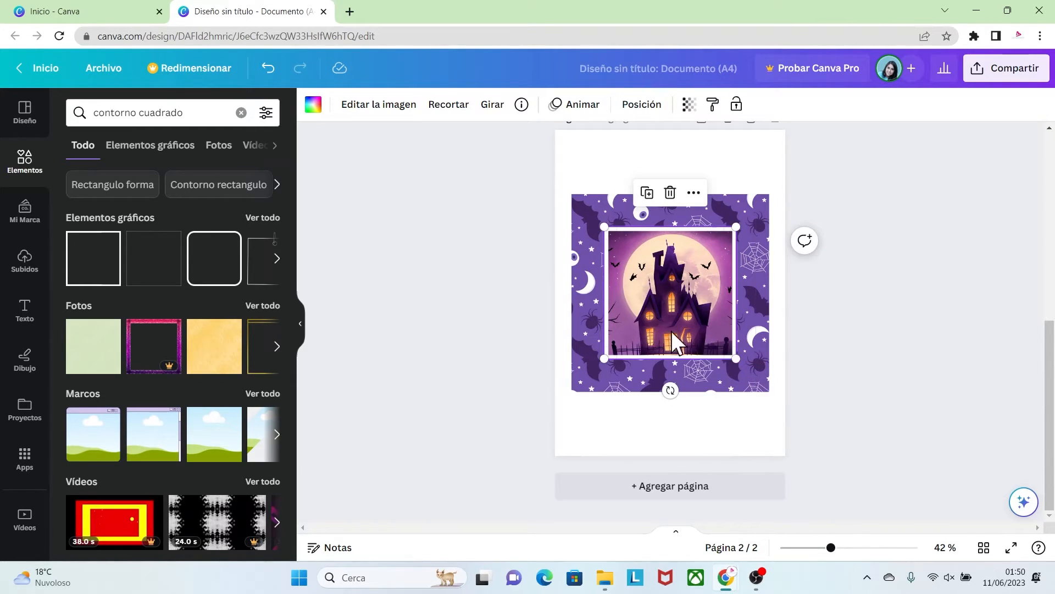
click(817, 386)
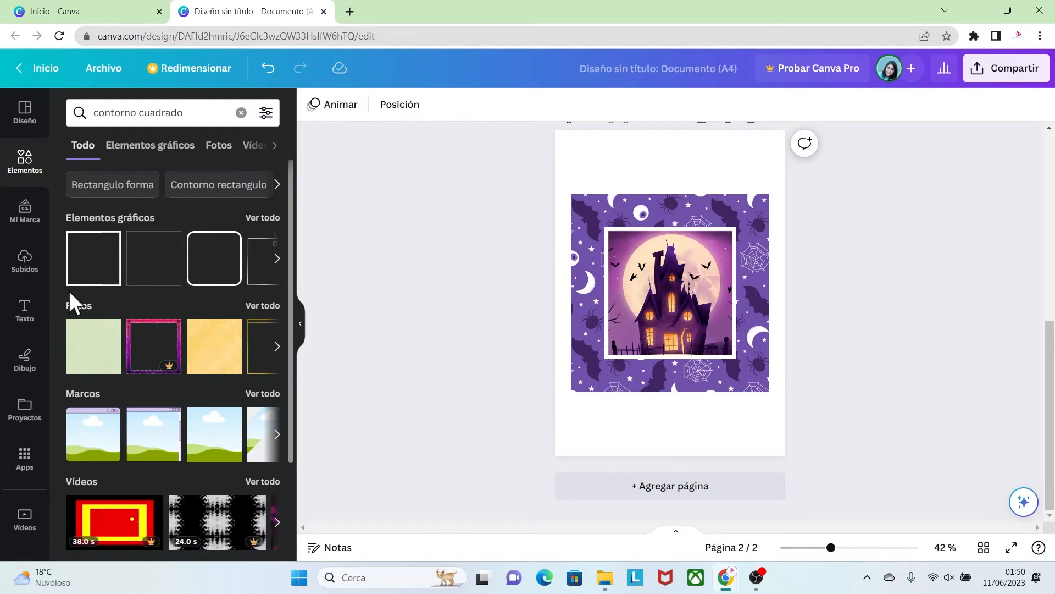
Add the uploaded image of the girl in a black dress and move it slightly down over the castle
click(24, 264)
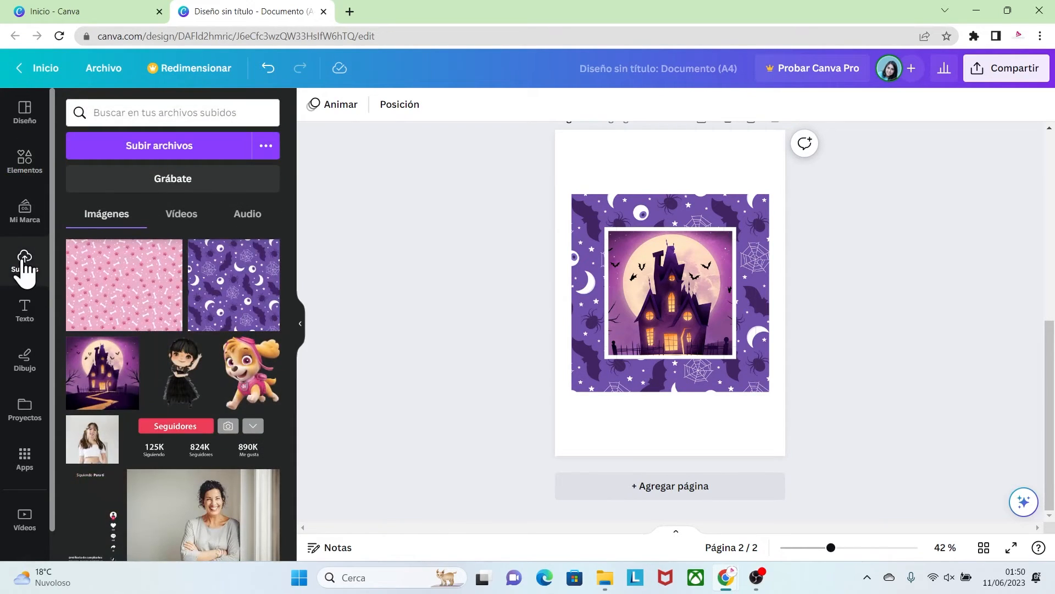
click(180, 379)
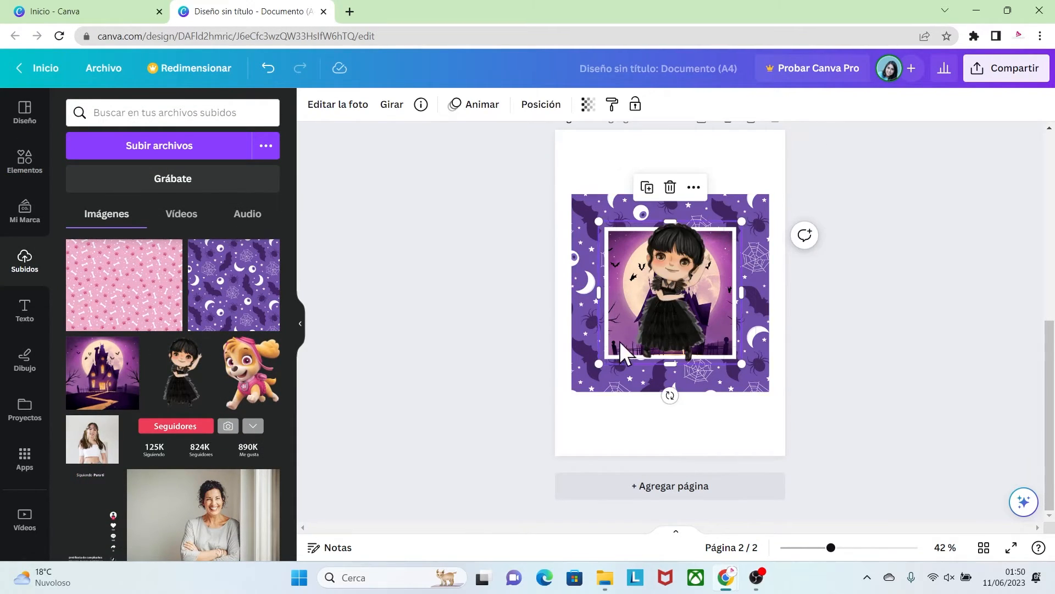
drag(682, 262, 672, 277)
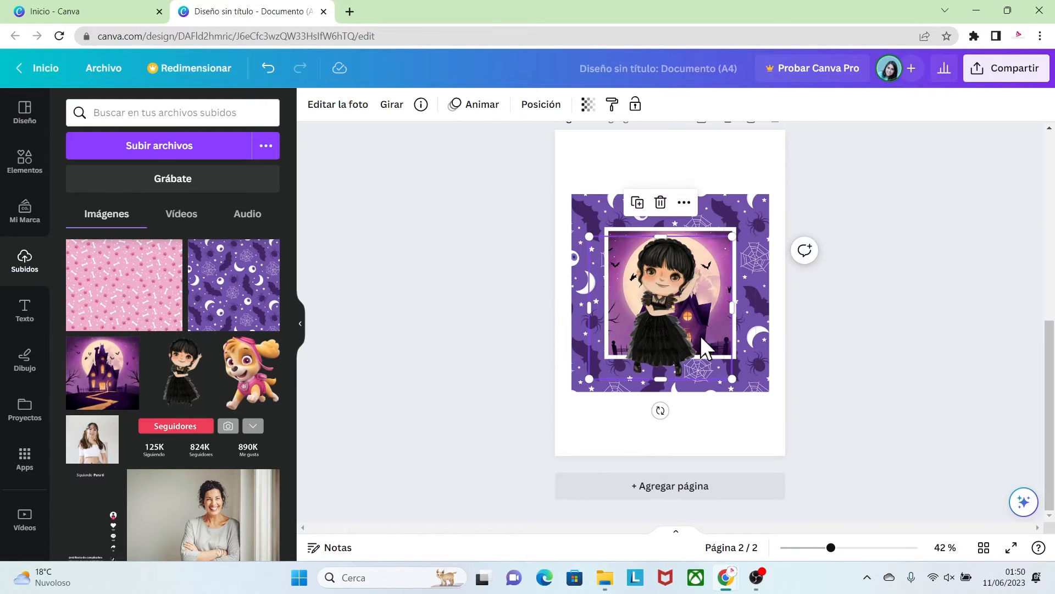
Enlarge the girl image over the castle and crop its lower part at the white outline's bottom edge
drag(732, 380, 759, 419)
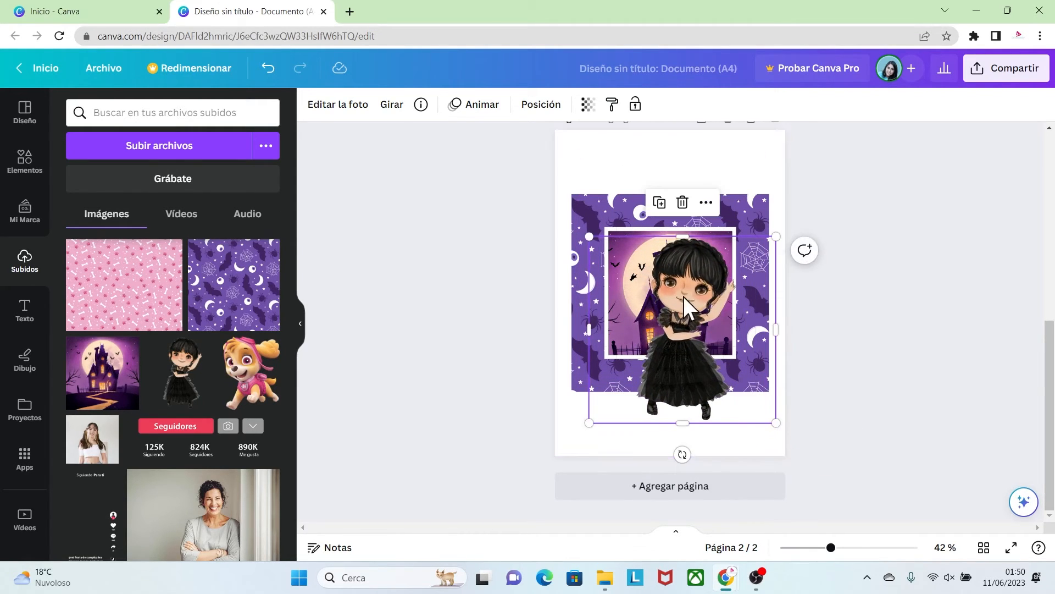
drag(666, 293, 671, 302)
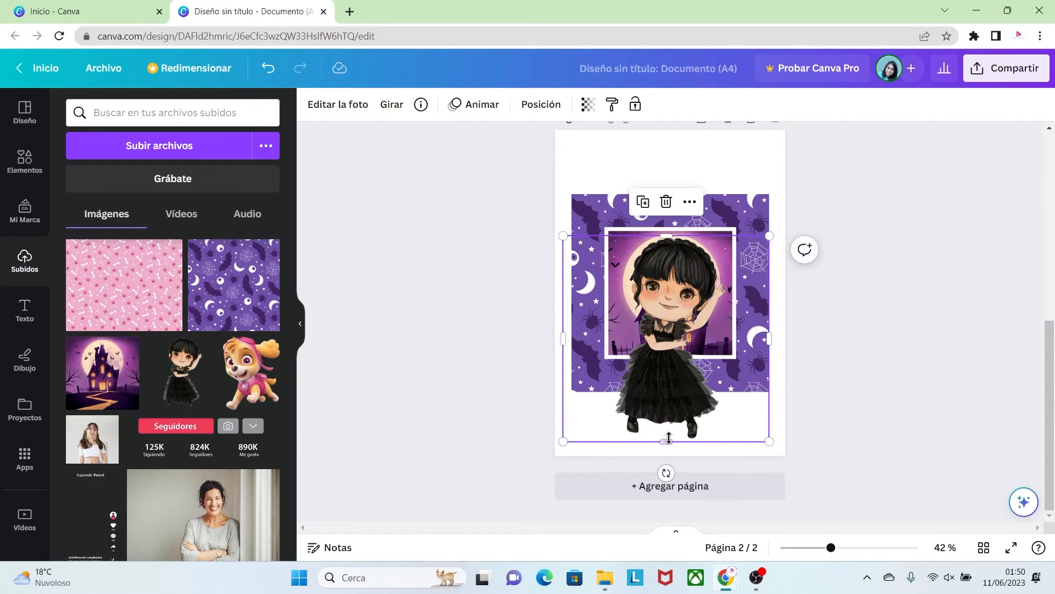
drag(666, 441, 668, 355)
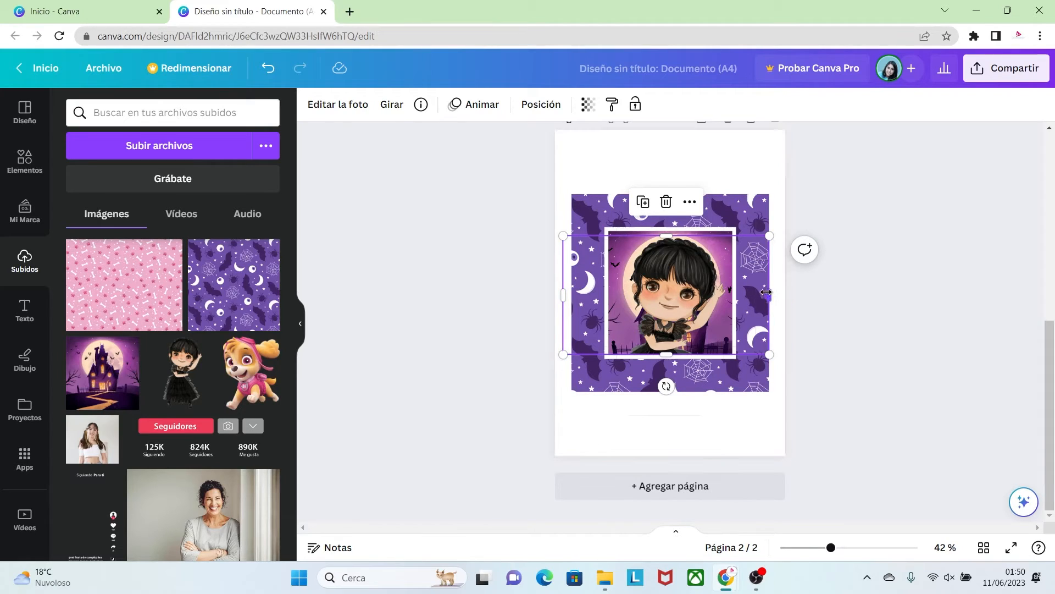
Crop both sides of the girl image so that its width fits inside the white square outline
drag(769, 295, 730, 291)
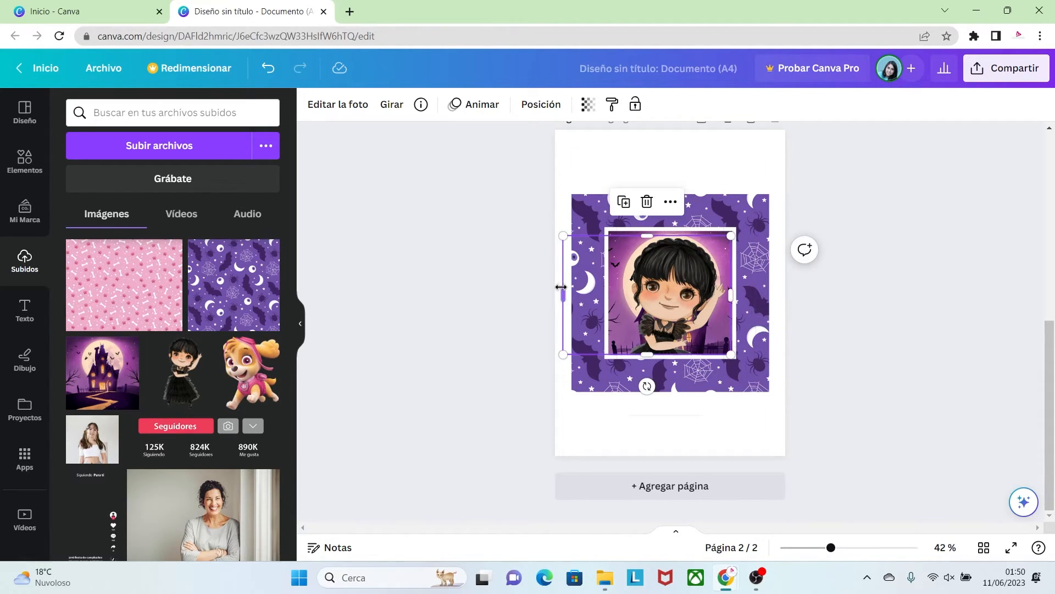
drag(565, 294, 613, 297)
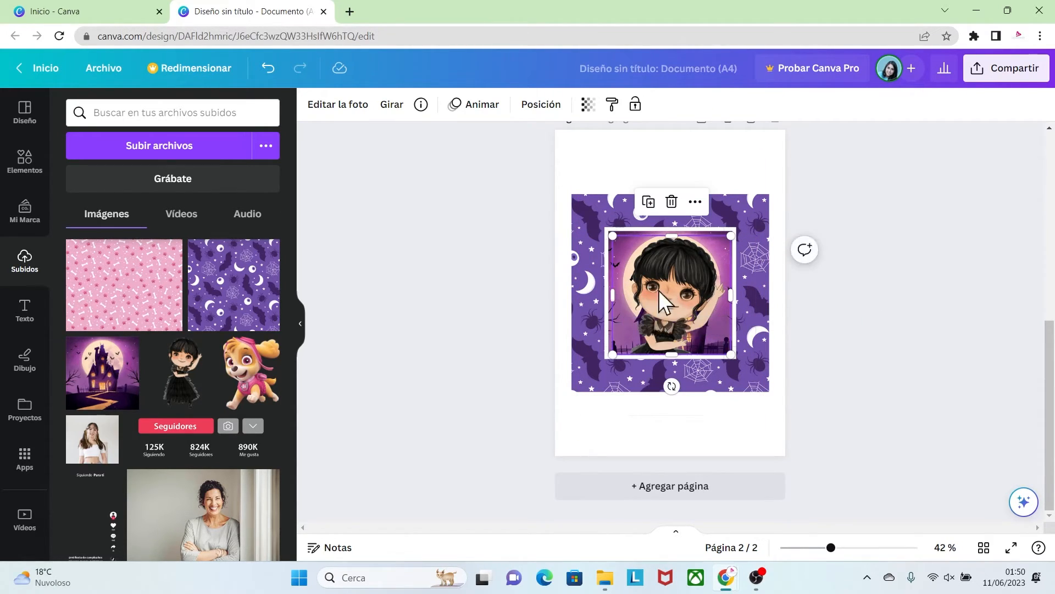
click(833, 415)
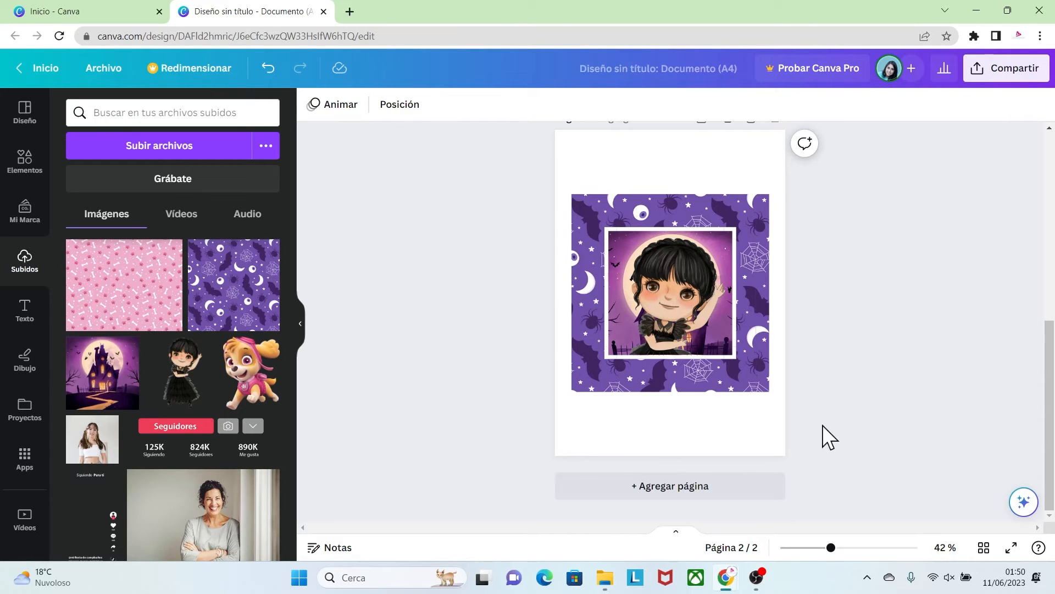
Search the elements for "cuadrado" and add the Square shape to the page
drag(831, 547, 851, 547)
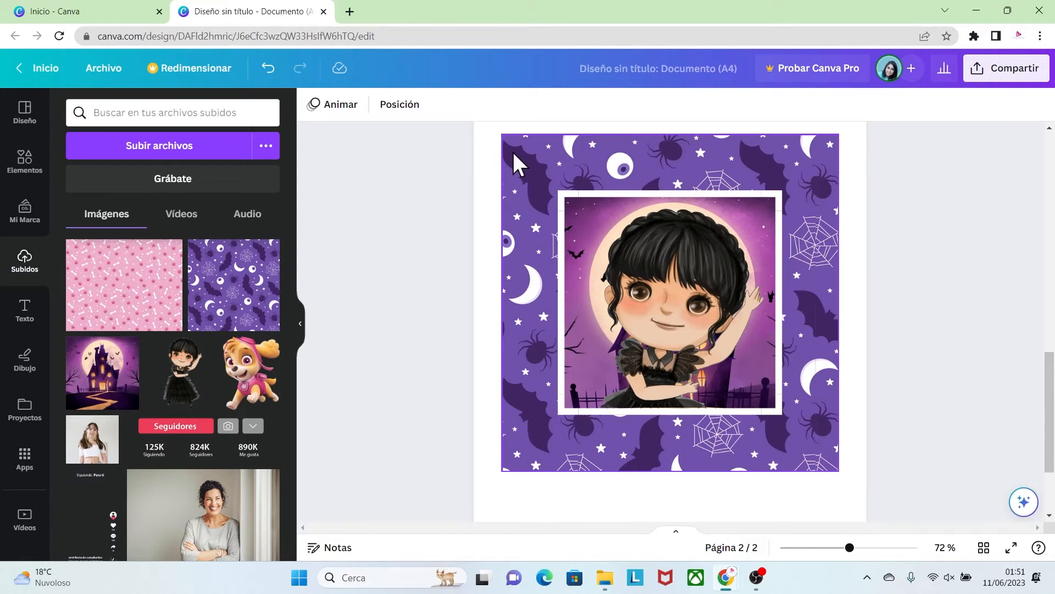
click(24, 161)
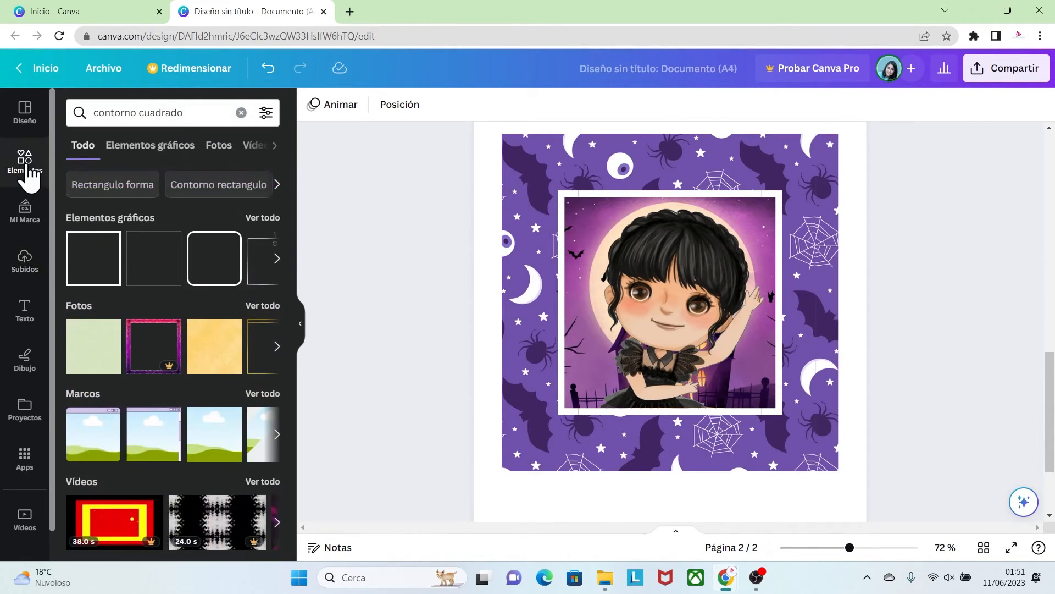
click(123, 114)
drag(197, 115, 104, 113)
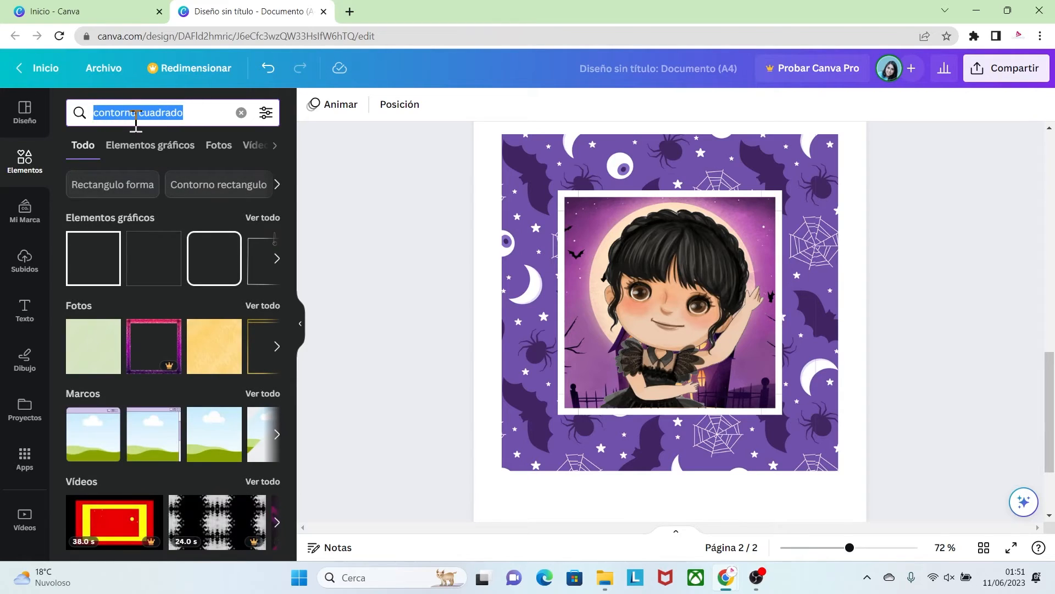
key(BackSpace)
text(cuadra)
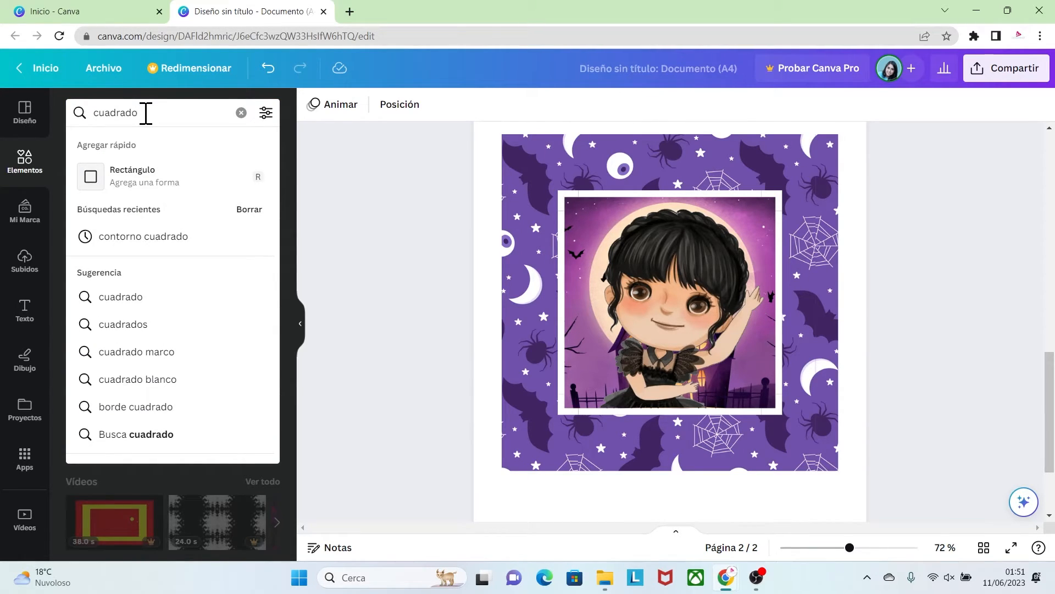
key(Return)
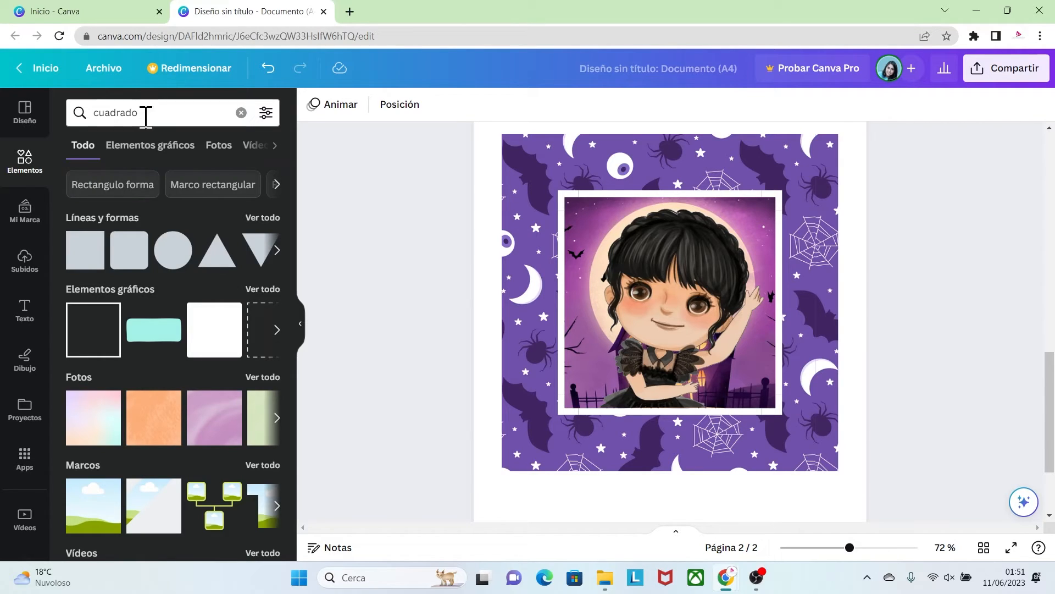
click(93, 242)
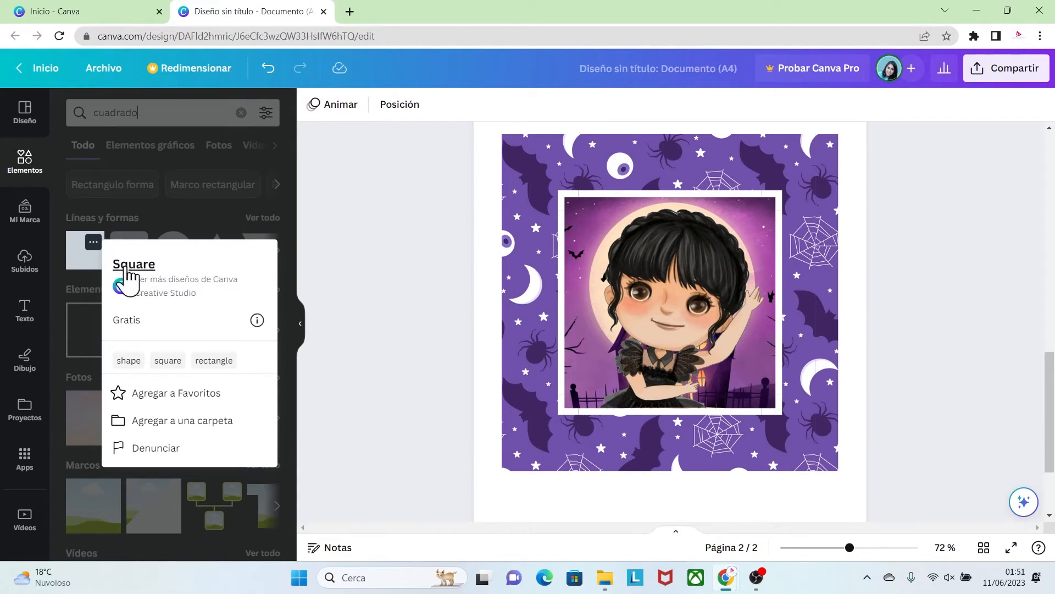
click(82, 263)
click(82, 264)
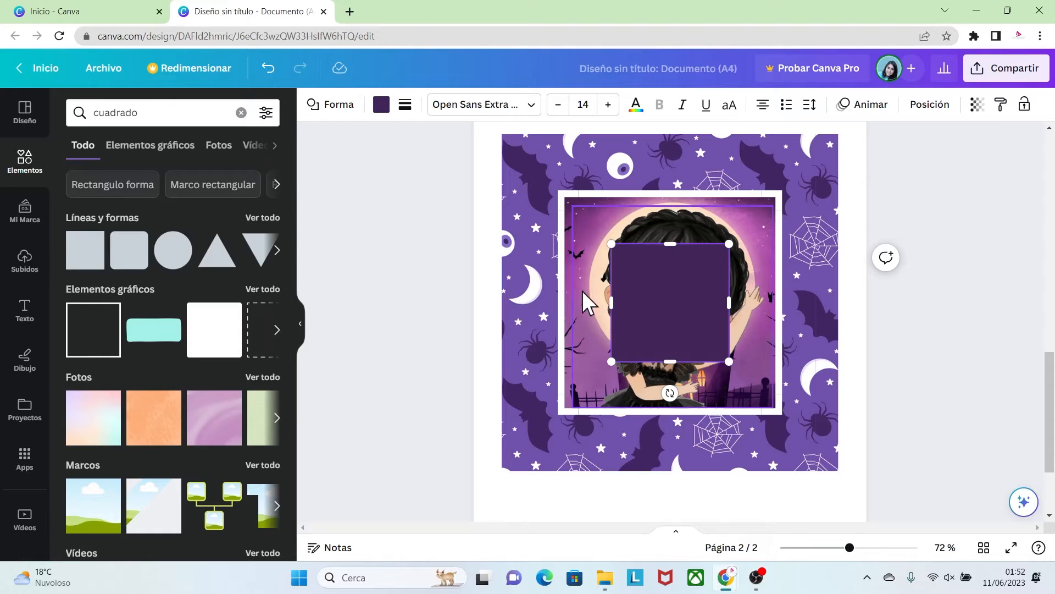
Align the square with the purple pattern's top-left corner and set its width and height to 7 mm
drag(648, 255, 538, 145)
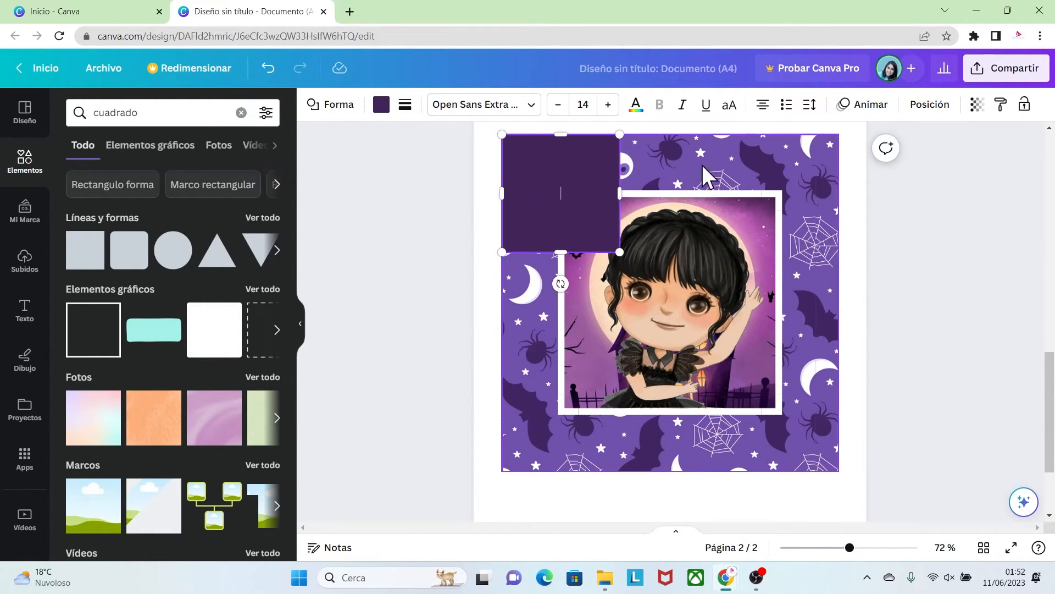
click(926, 110)
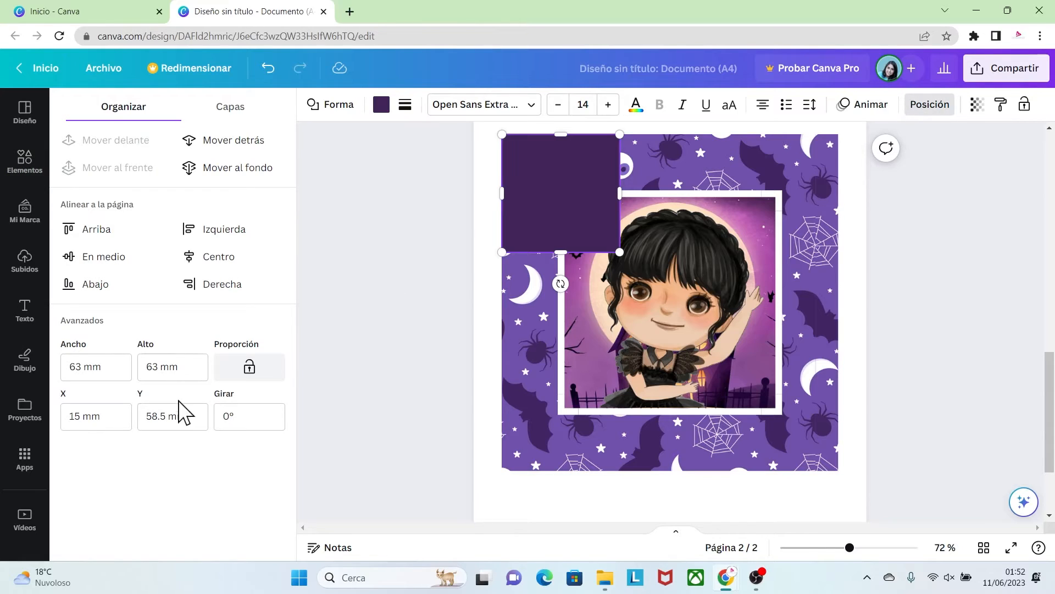
click(91, 366)
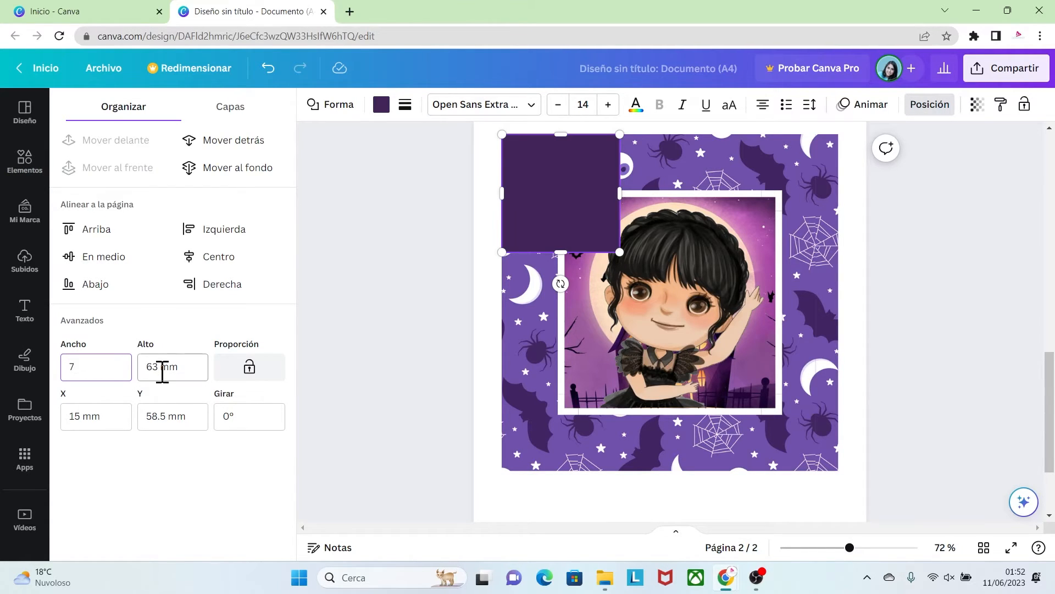
key(Return)
click(186, 366)
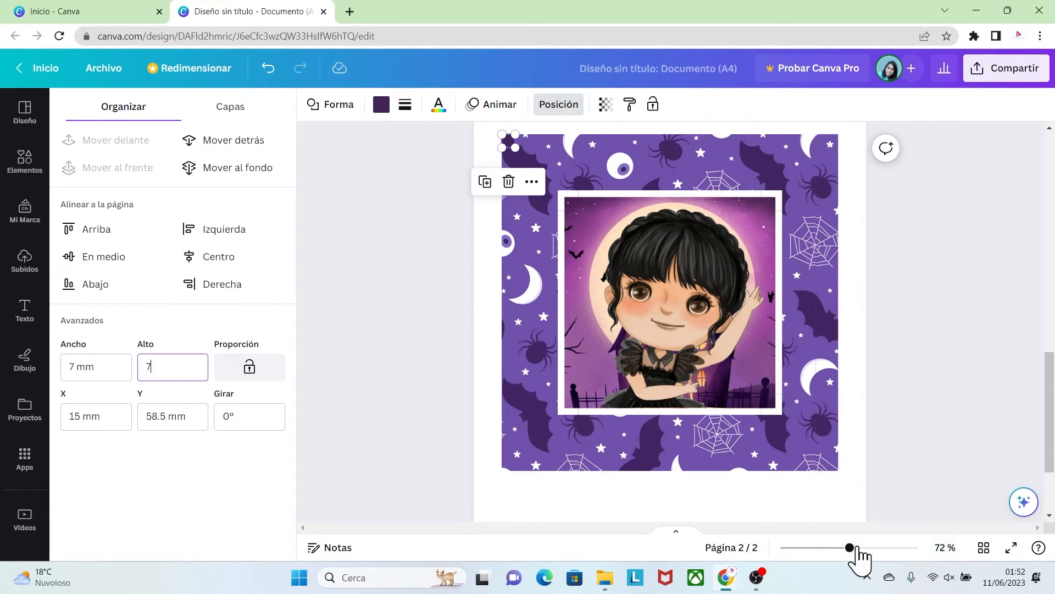
Recolor the small square in the pattern's corner white using the document palette
drag(857, 548, 874, 548)
drag(1047, 427, 1049, 384)
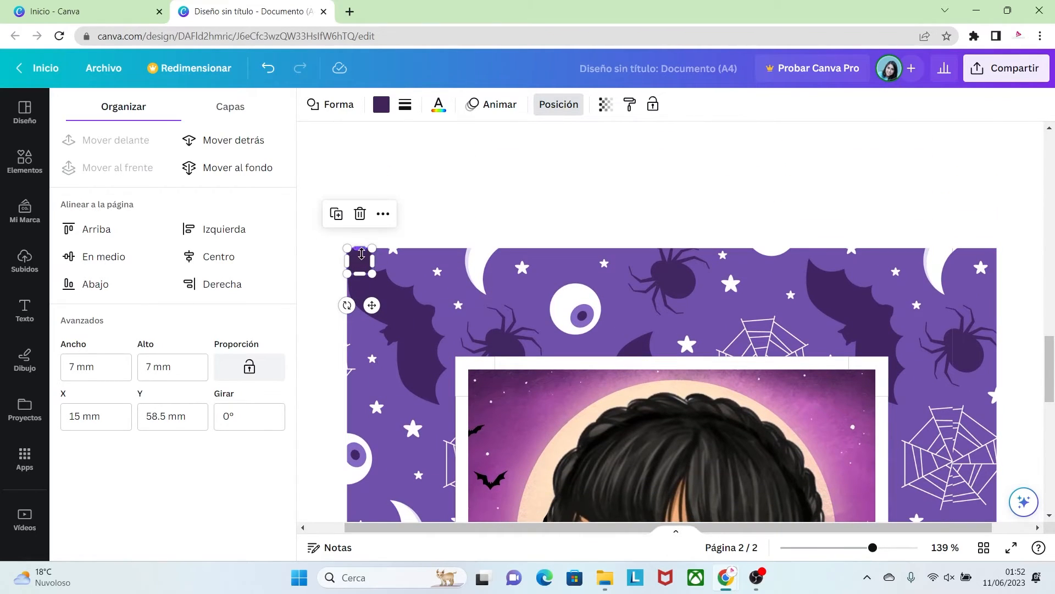
click(381, 112)
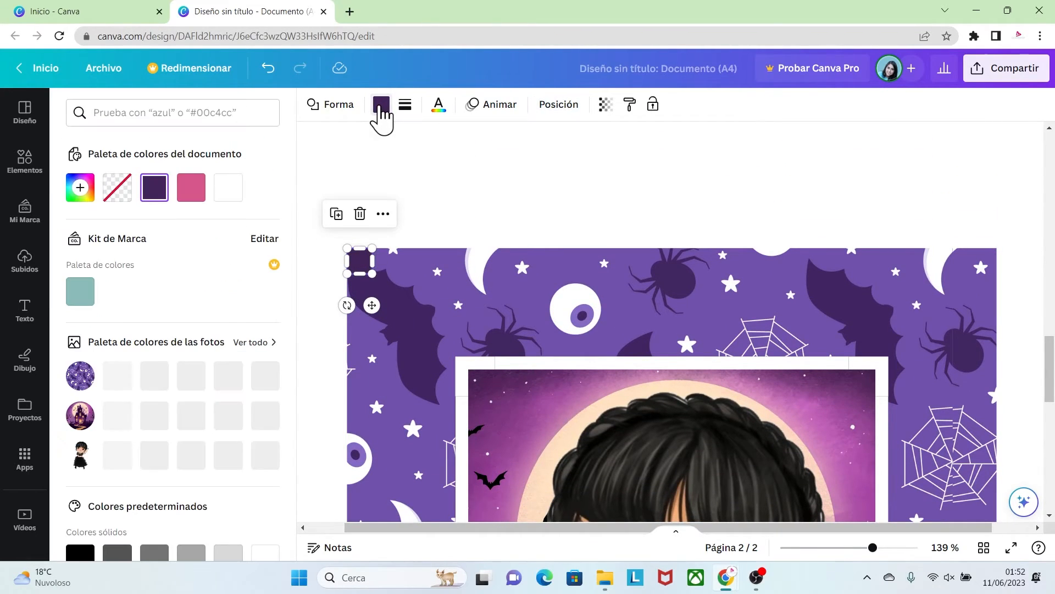
click(228, 187)
click(473, 220)
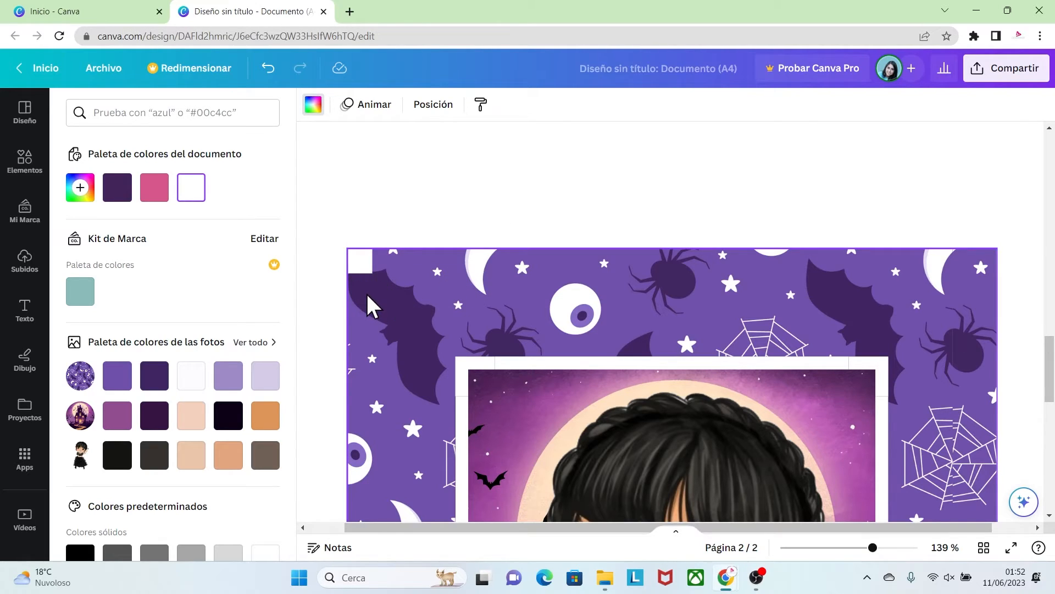
Search the elements for "lineas", open the Líneas collection and add a plain solid line
click(25, 161)
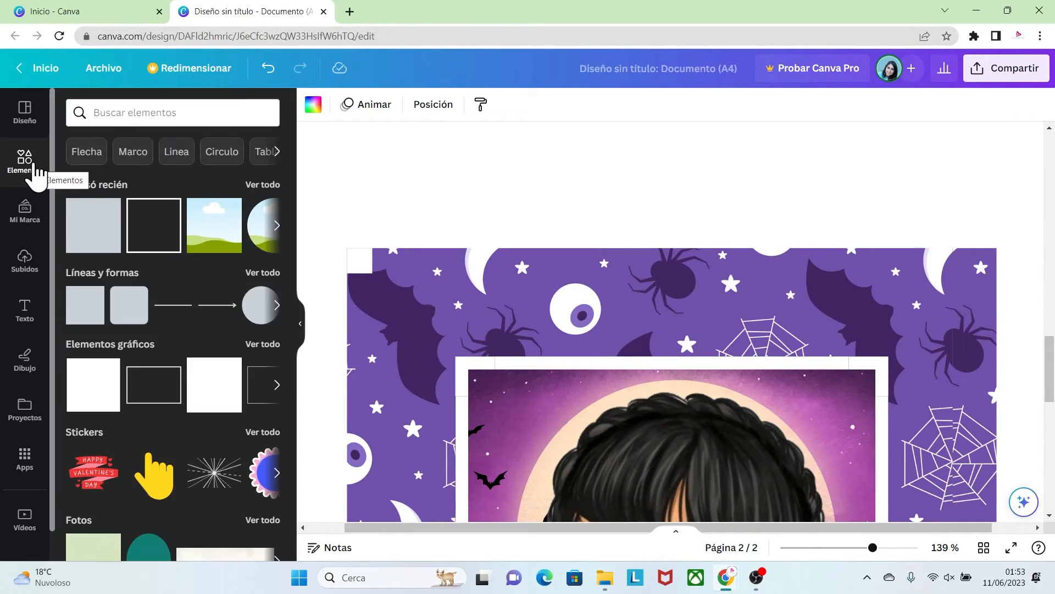
click(112, 113)
text(lineas)
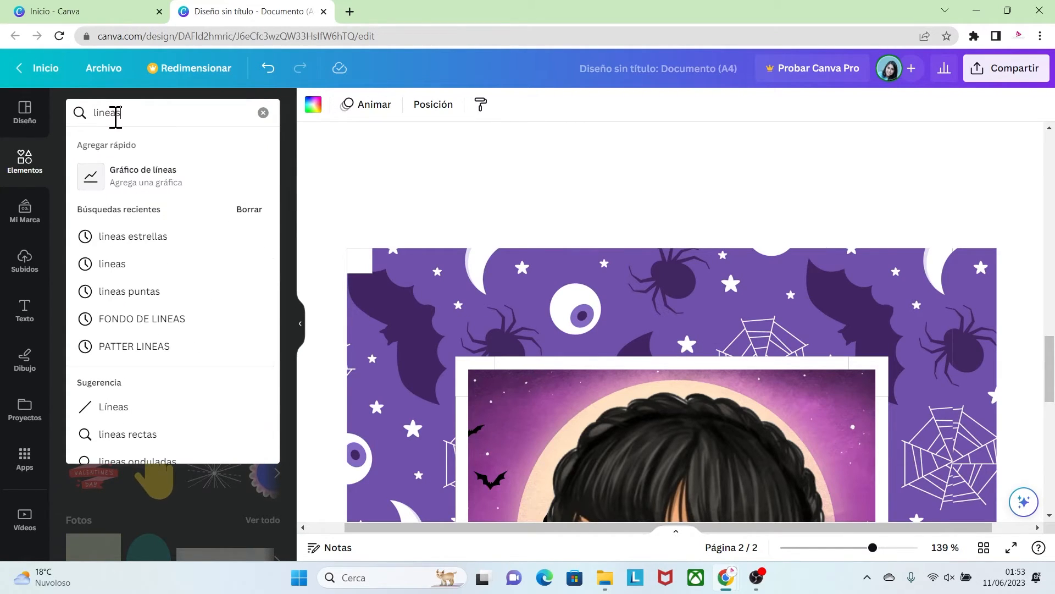
click(114, 409)
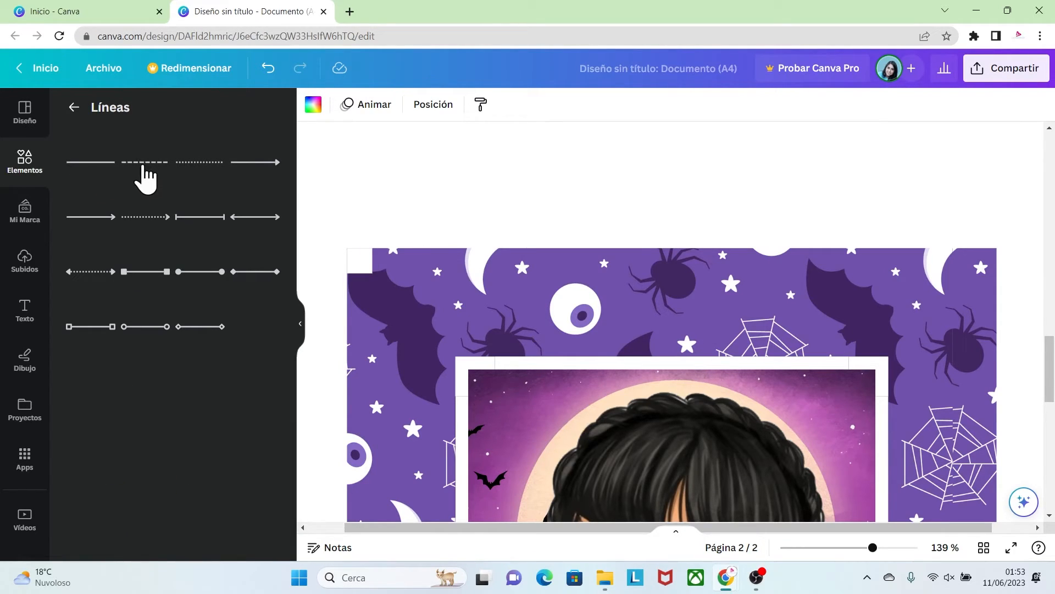
click(87, 163)
Run the solid line diagonally from the small square's lower-left corner to the white outline's top-left corner
drag(872, 548, 855, 548)
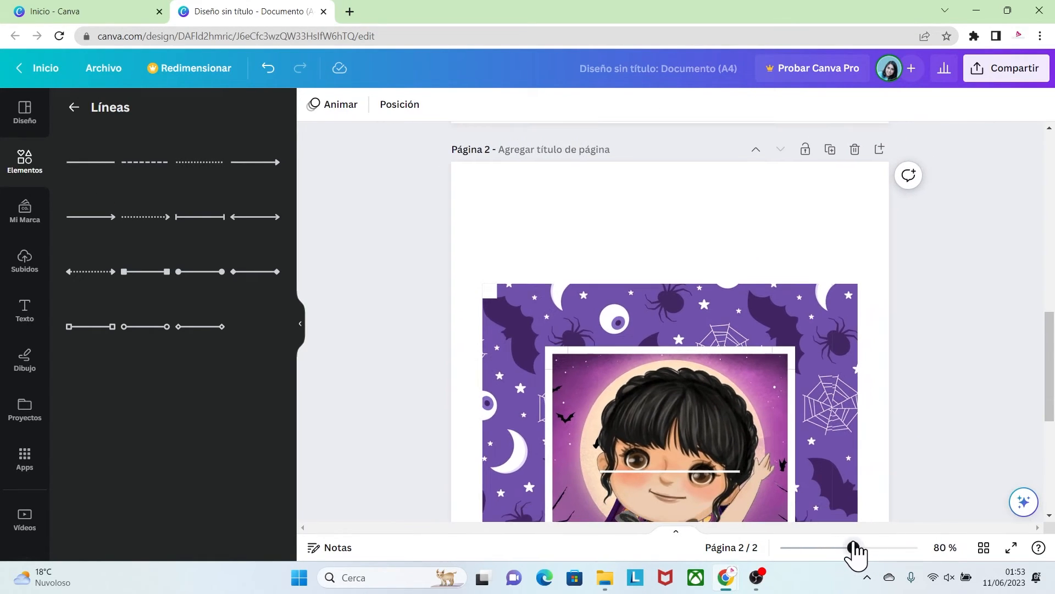
click(720, 470)
drag(720, 470, 603, 316)
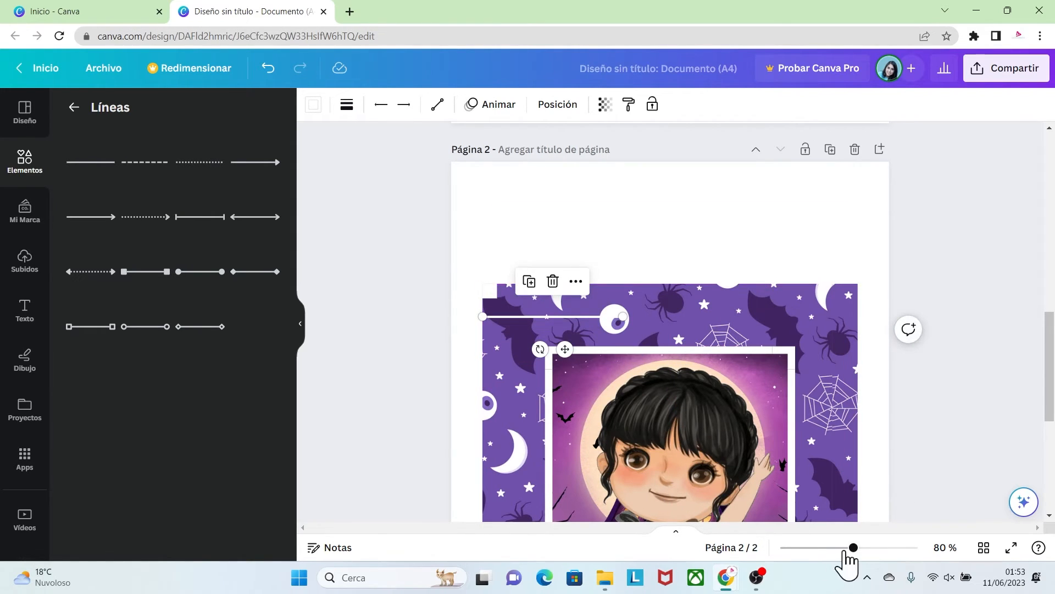
drag(853, 547, 747, 531)
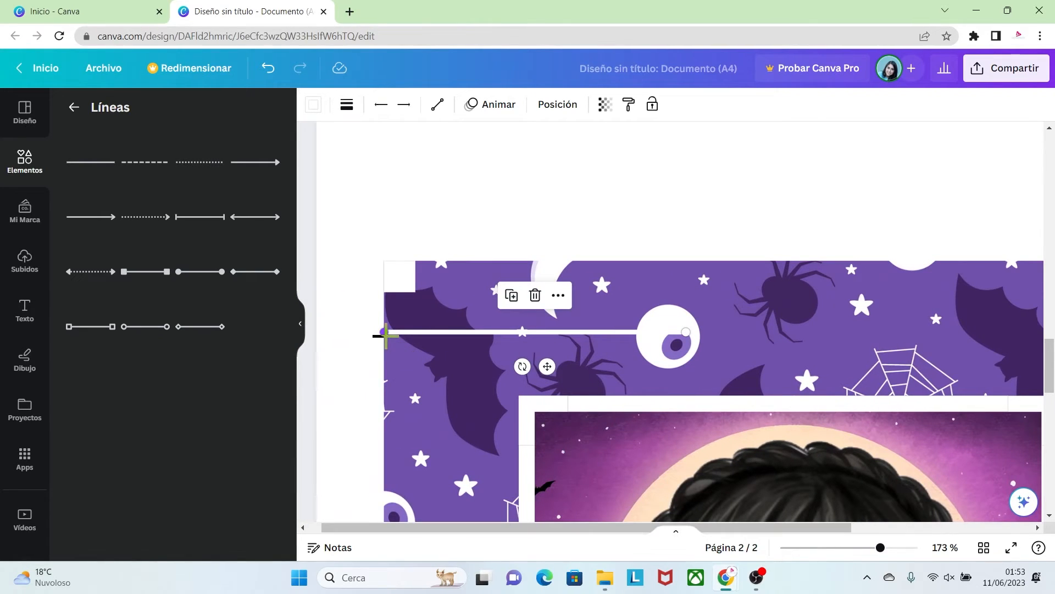
drag(386, 334, 388, 296)
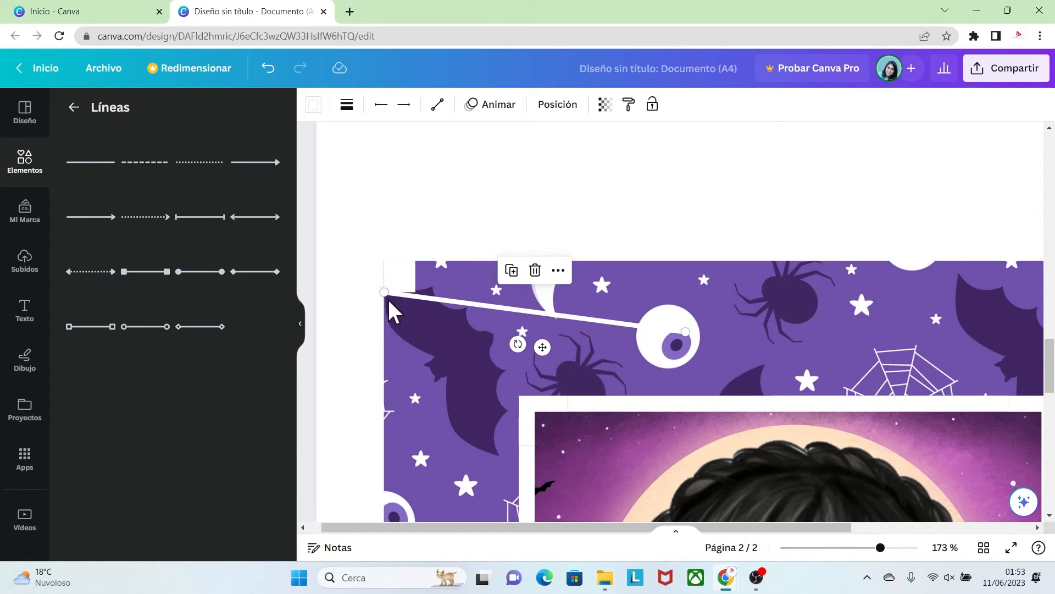
drag(687, 335, 519, 395)
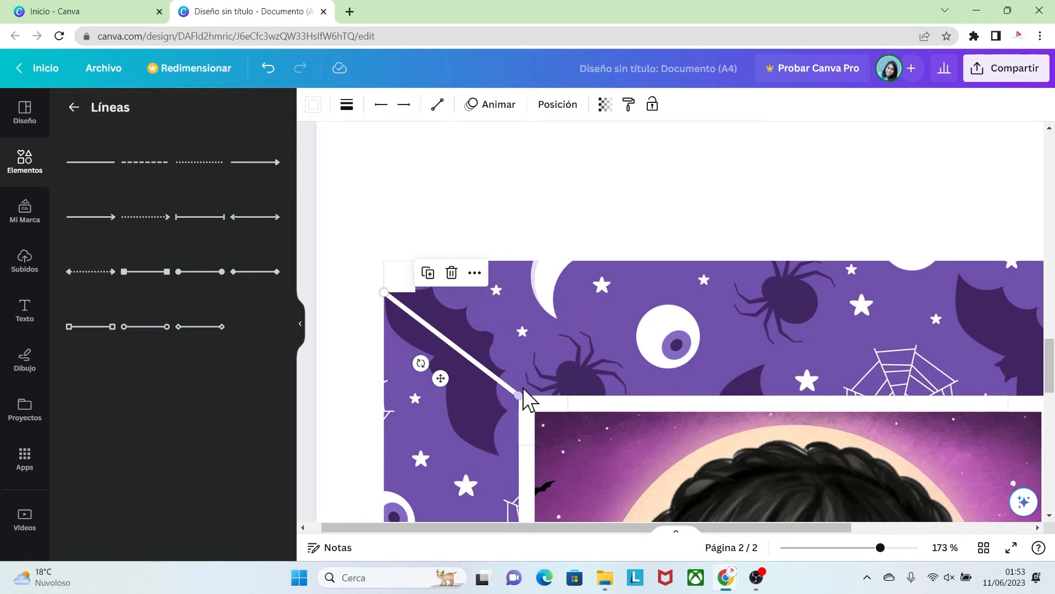
click(541, 340)
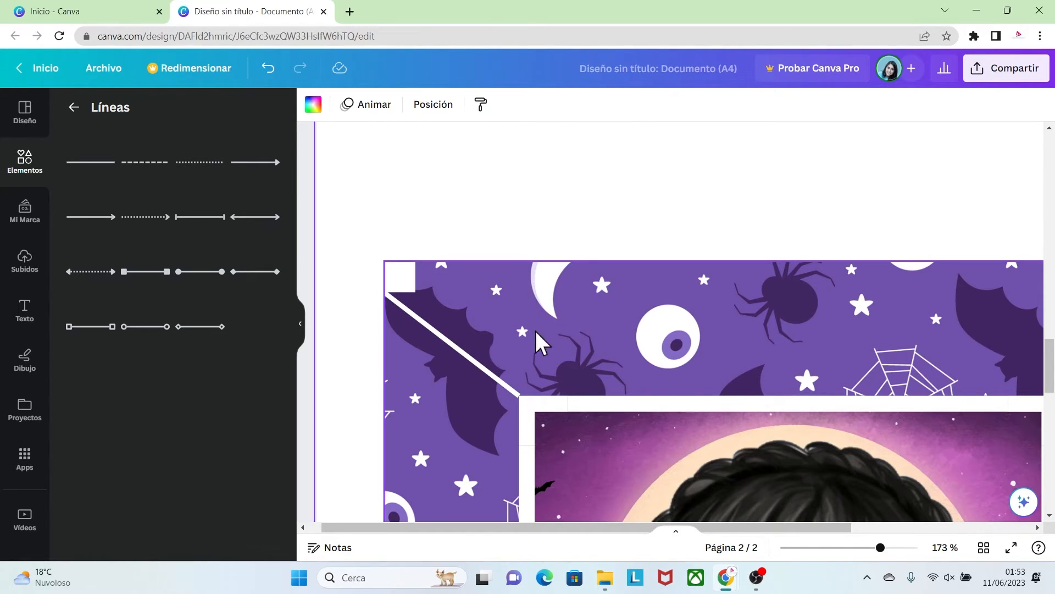
Add a dashed line from the small square's upper-right corner to the white outline's top-left corner
click(144, 165)
drag(879, 547, 854, 547)
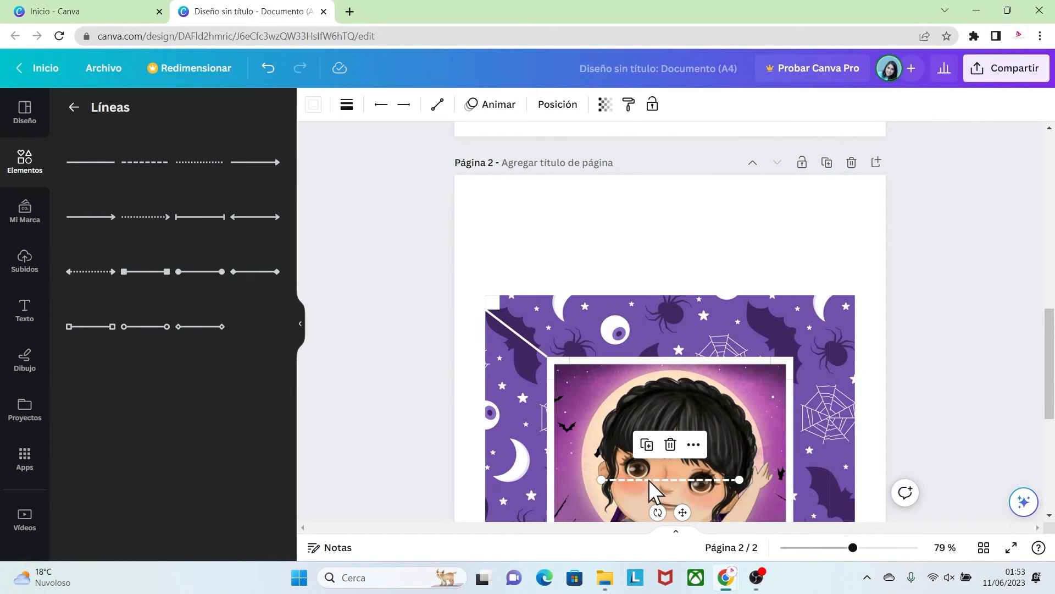
drag(650, 481, 581, 332)
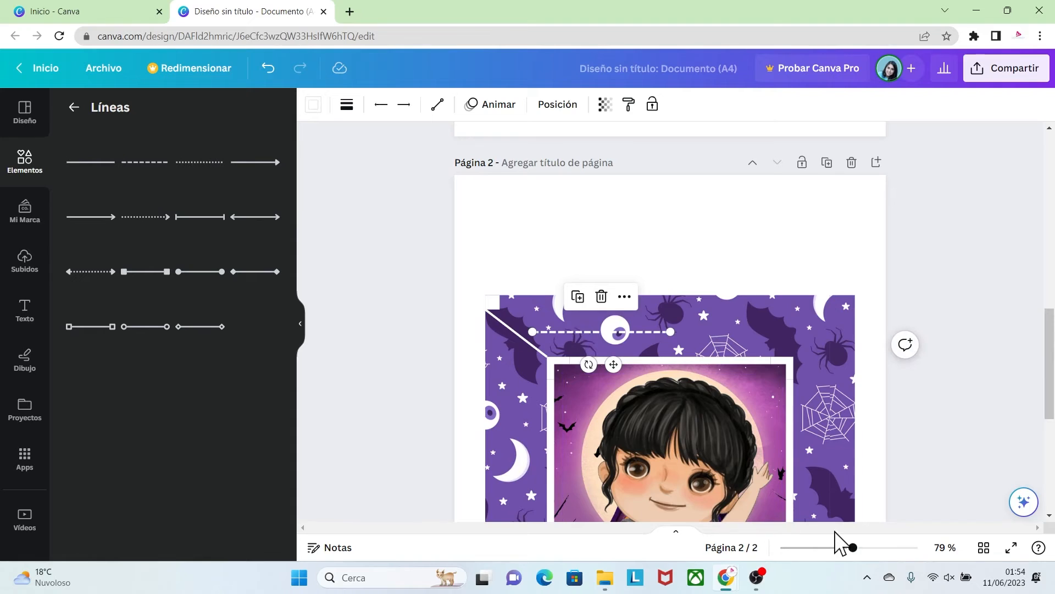
drag(853, 547, 876, 547)
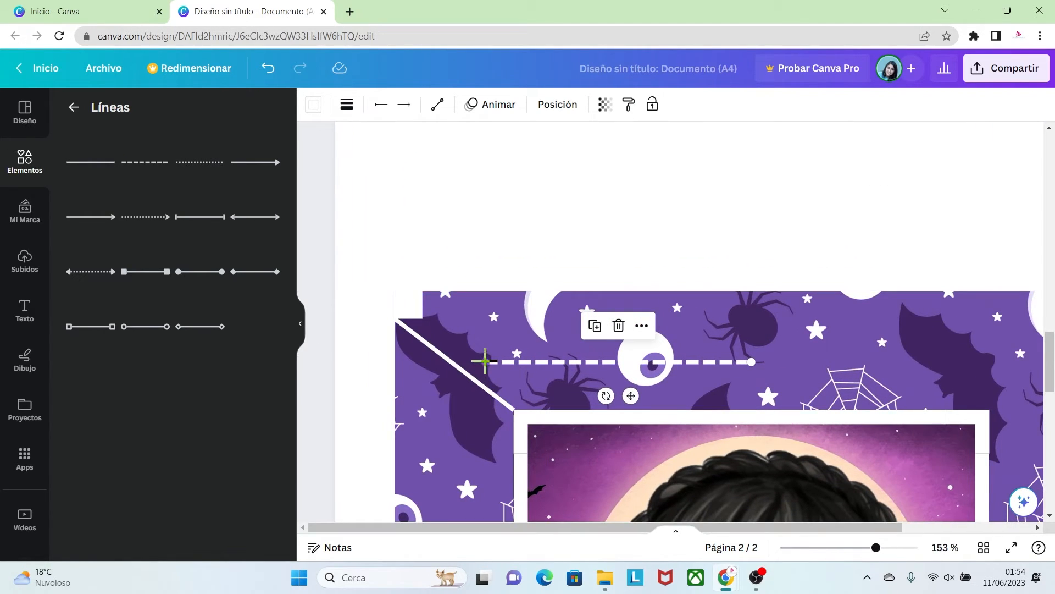
drag(485, 361, 423, 292)
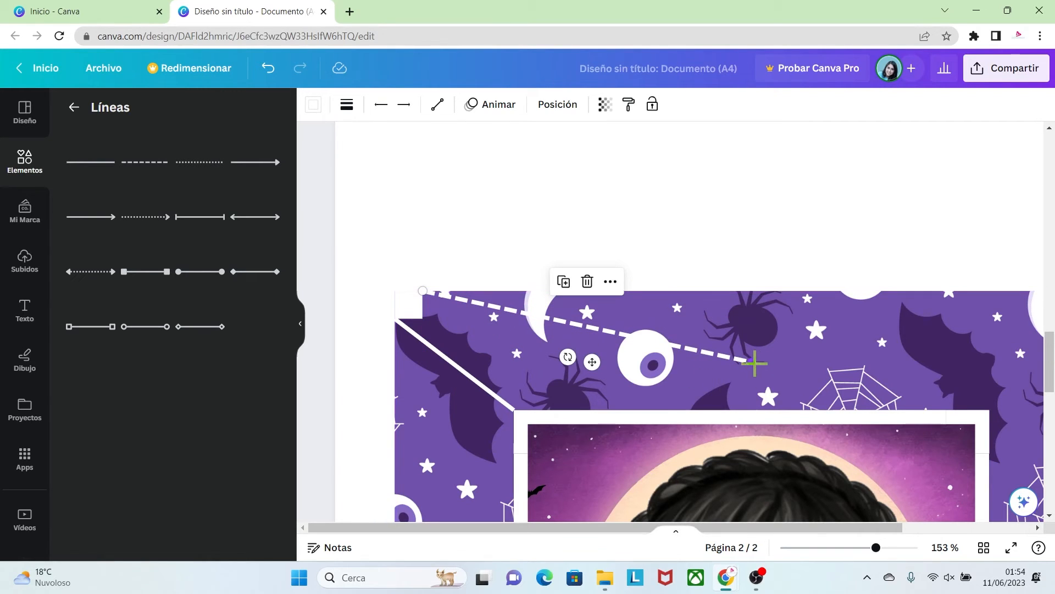
drag(754, 363, 521, 408)
click(509, 278)
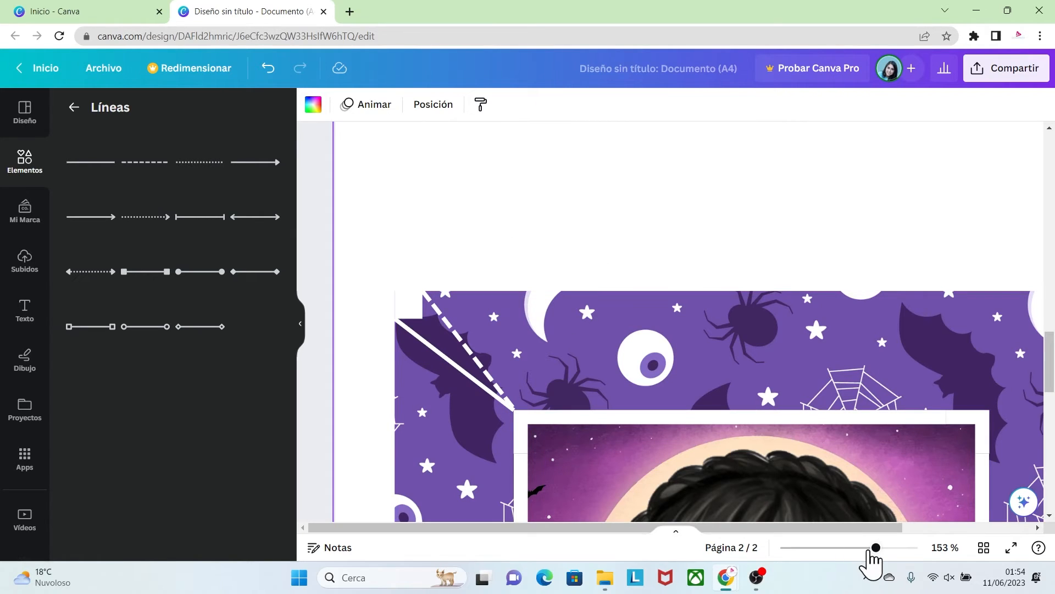
Select the Halloween plate's elements together, group them and move the group right, partly past the page edge
drag(871, 551, 826, 538)
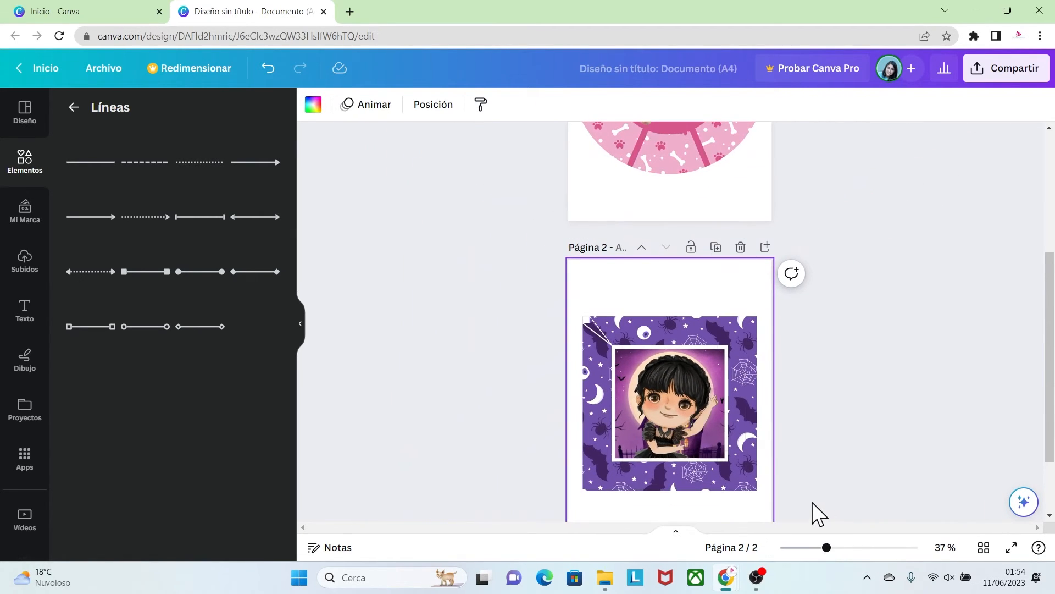
drag(812, 502, 645, 304)
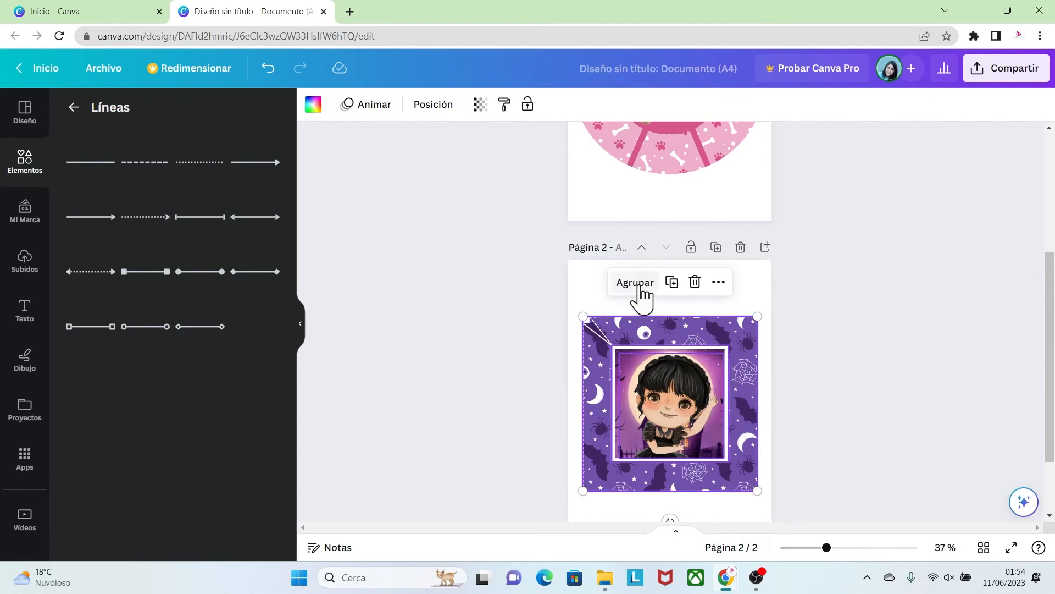
click(635, 283)
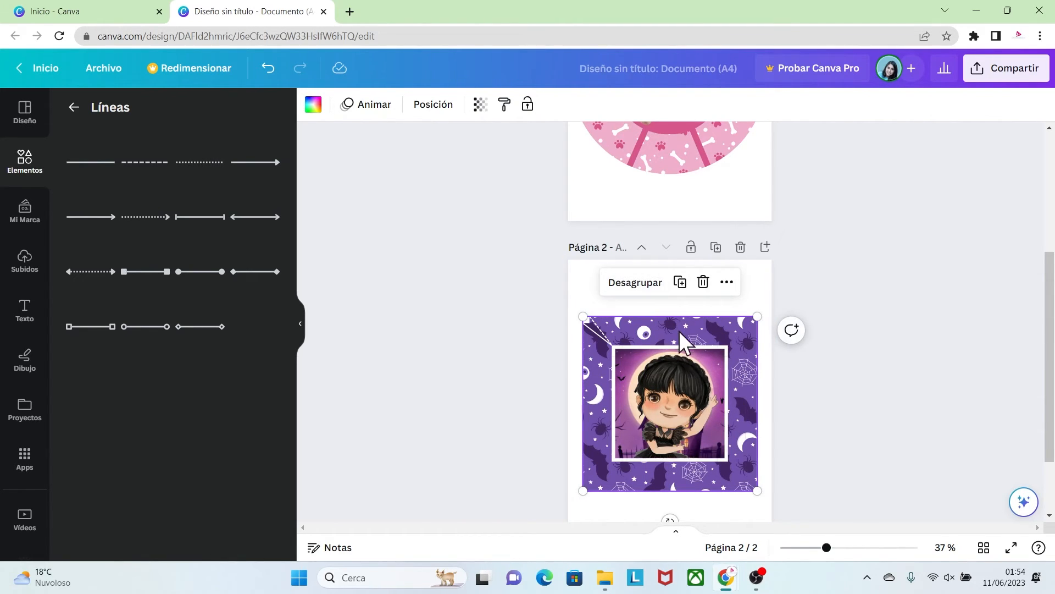
drag(671, 329, 759, 334)
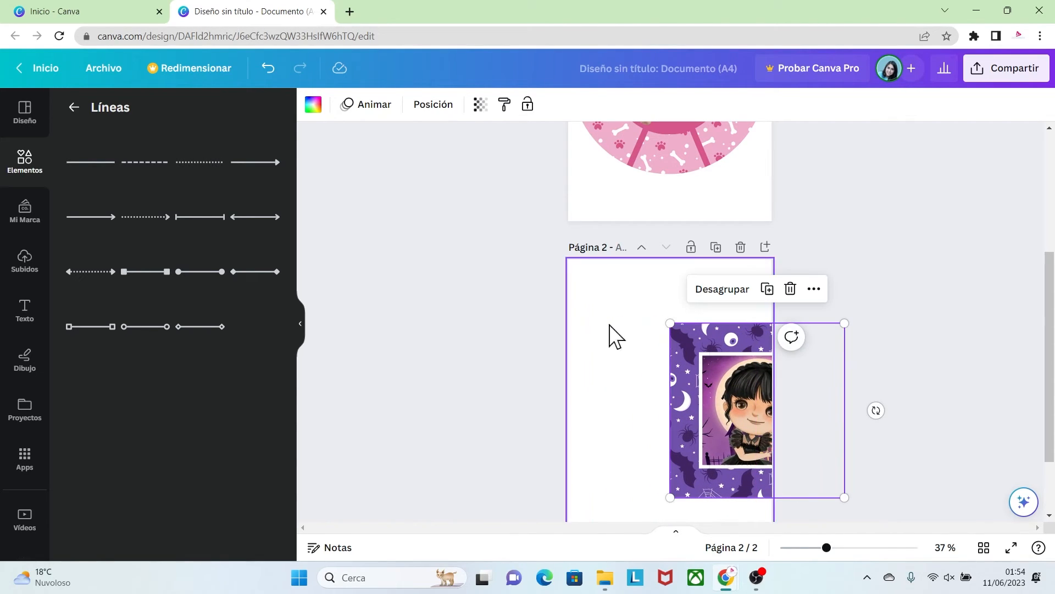
Group the small square with its solid and dashed lines, and move the Halloween plate back beneath them
drag(546, 298, 625, 361)
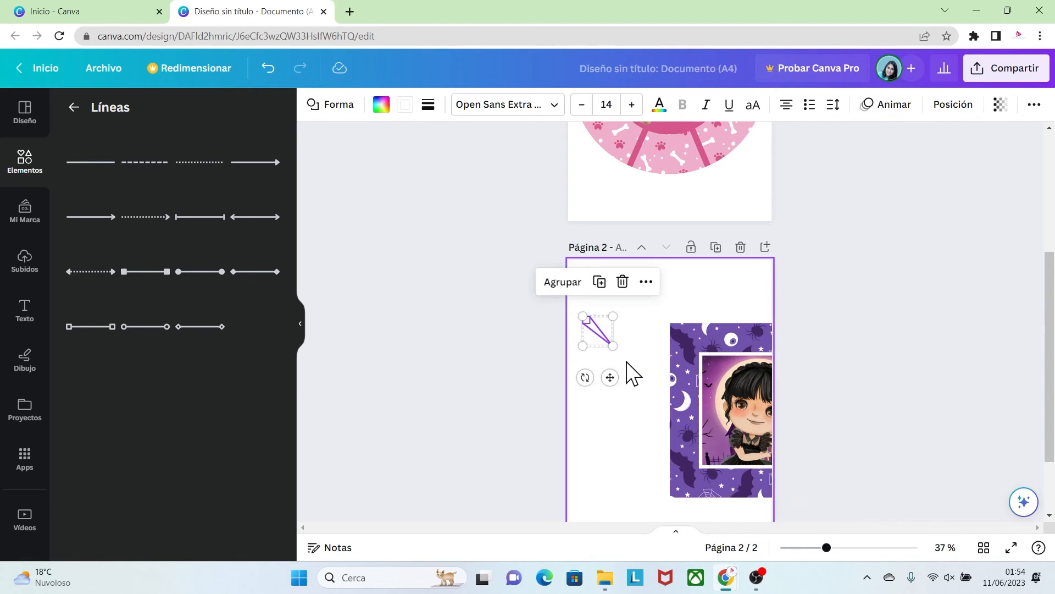
click(560, 283)
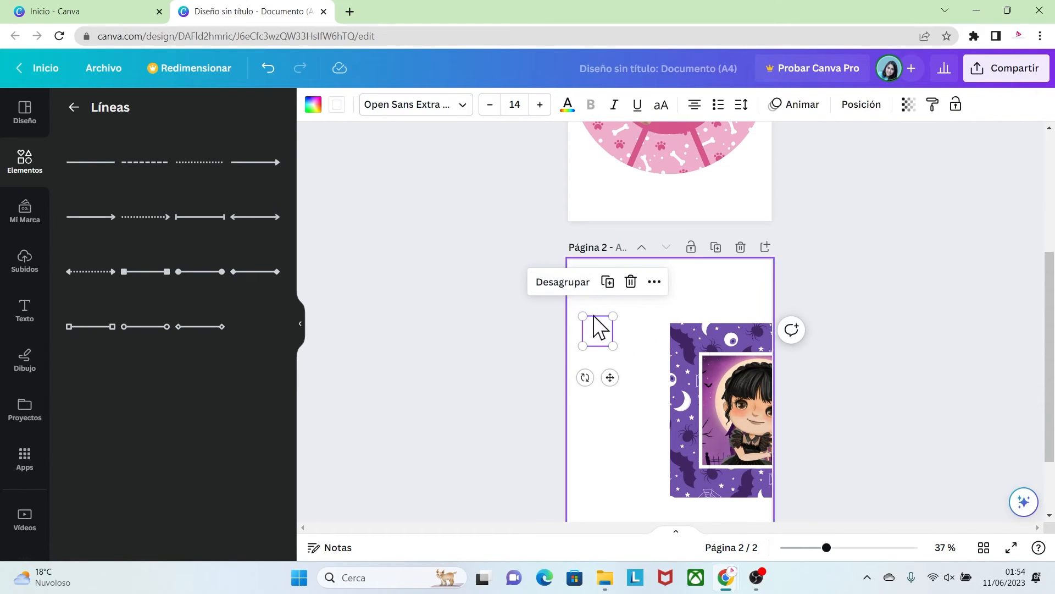
drag(691, 341, 608, 342)
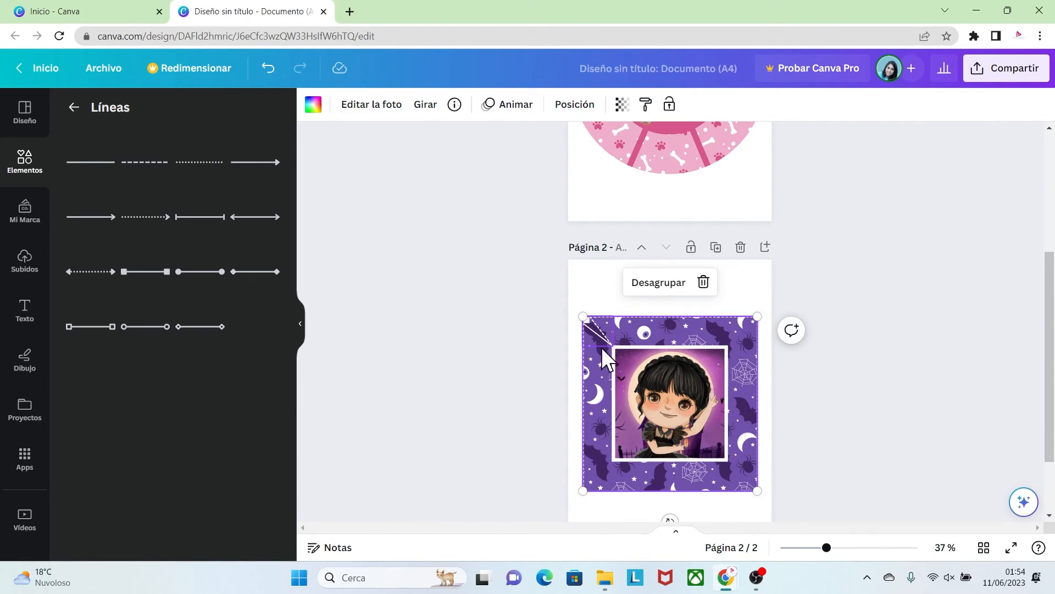
Duplicate the corner group of square and lines, rotate the copy a quarter turn and fit it into the plate's upper-right corner
drag(826, 547, 852, 548)
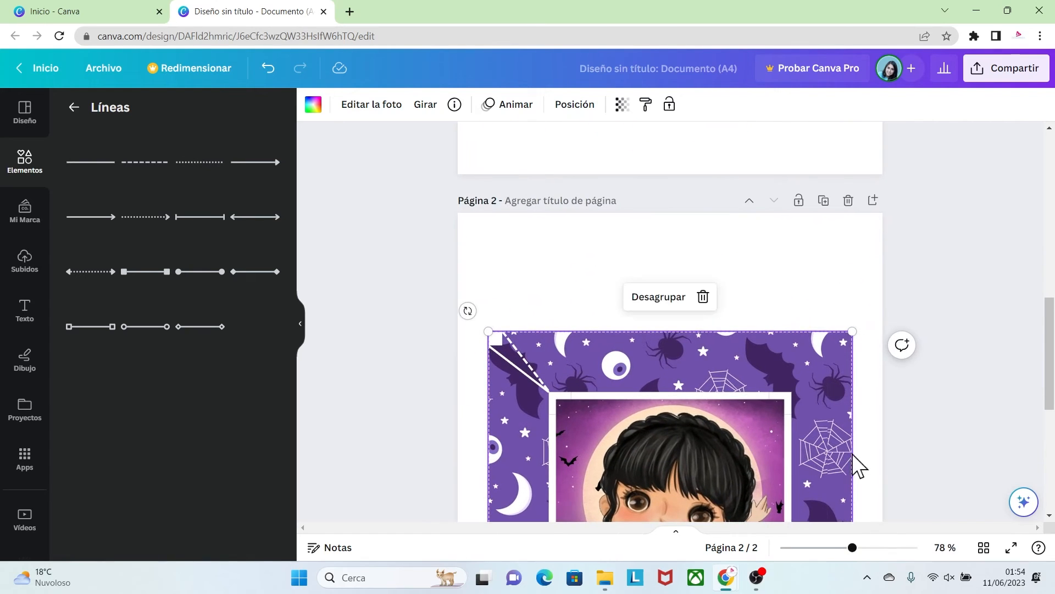
click(888, 397)
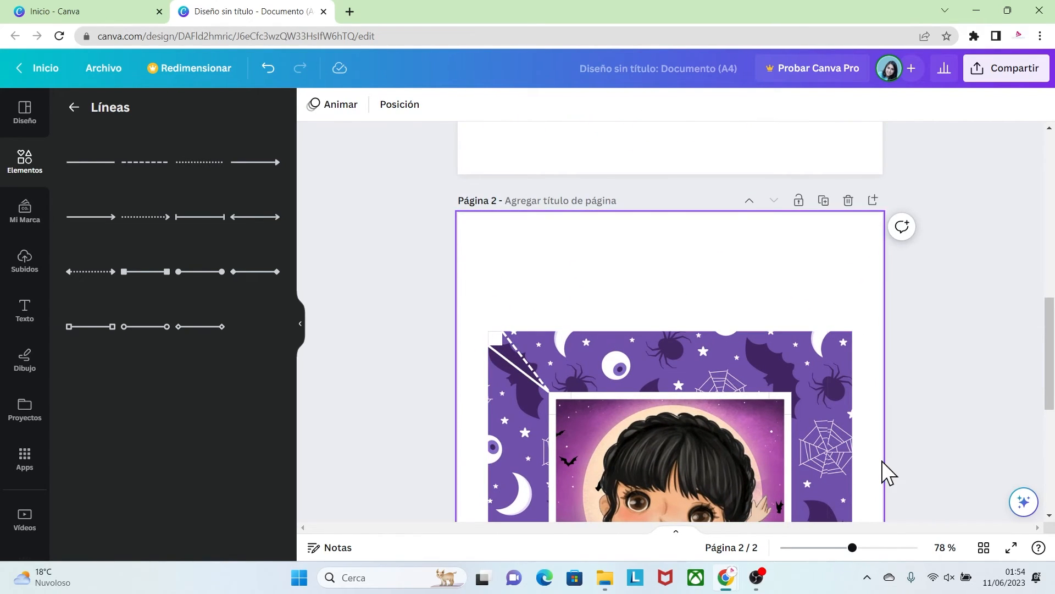
click(497, 346)
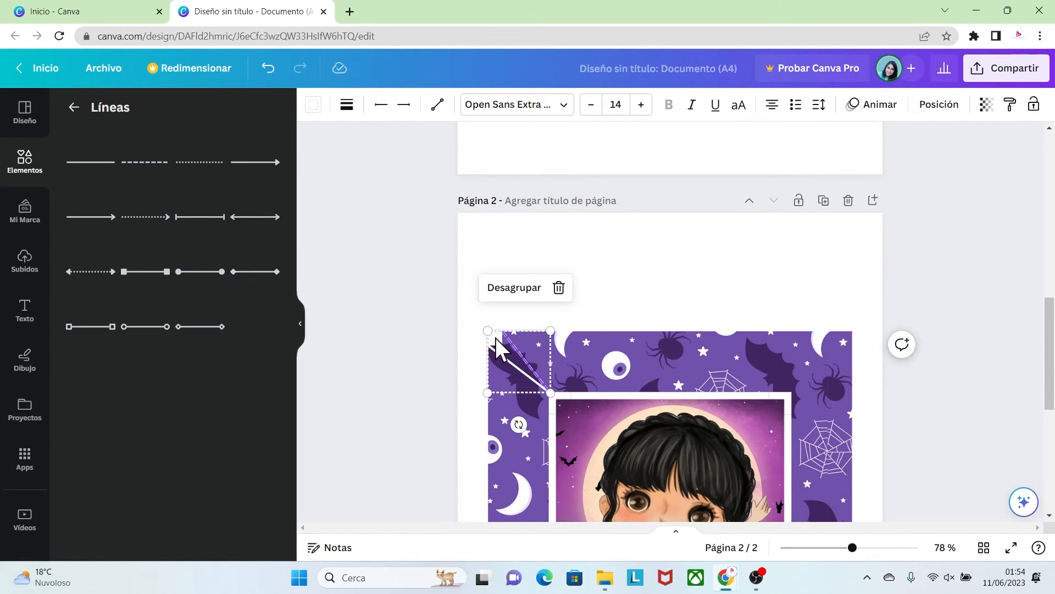
click(496, 339)
drag(510, 360, 741, 343)
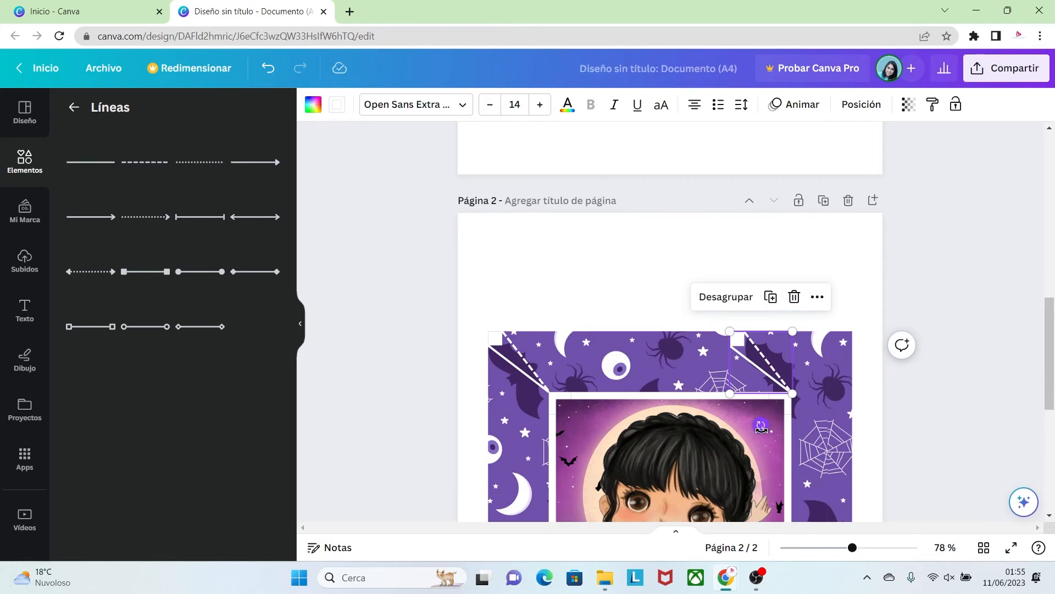
drag(762, 426, 698, 365)
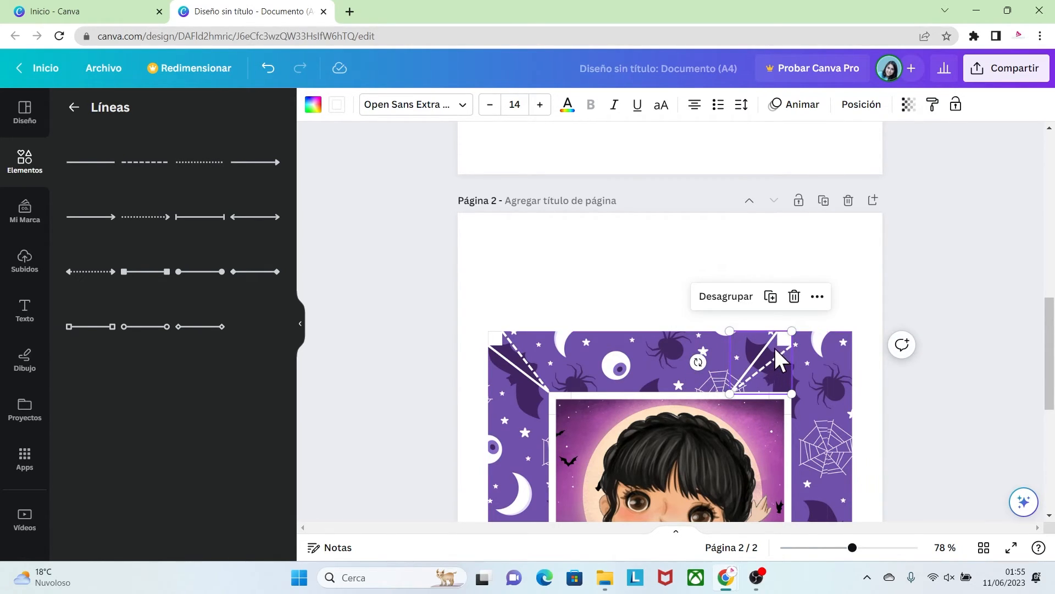
drag(790, 338, 850, 337)
click(918, 408)
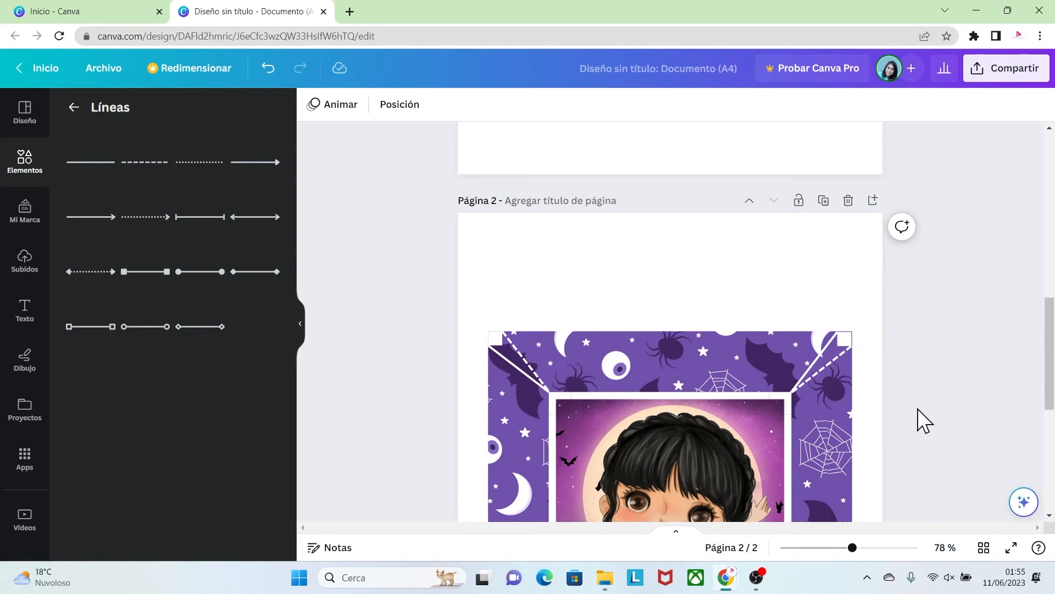
Duplicate the upper-right corner group, align the copy at the plate's lower-right corner and rotate it a quarter turn to match
drag(1049, 357, 1053, 413)
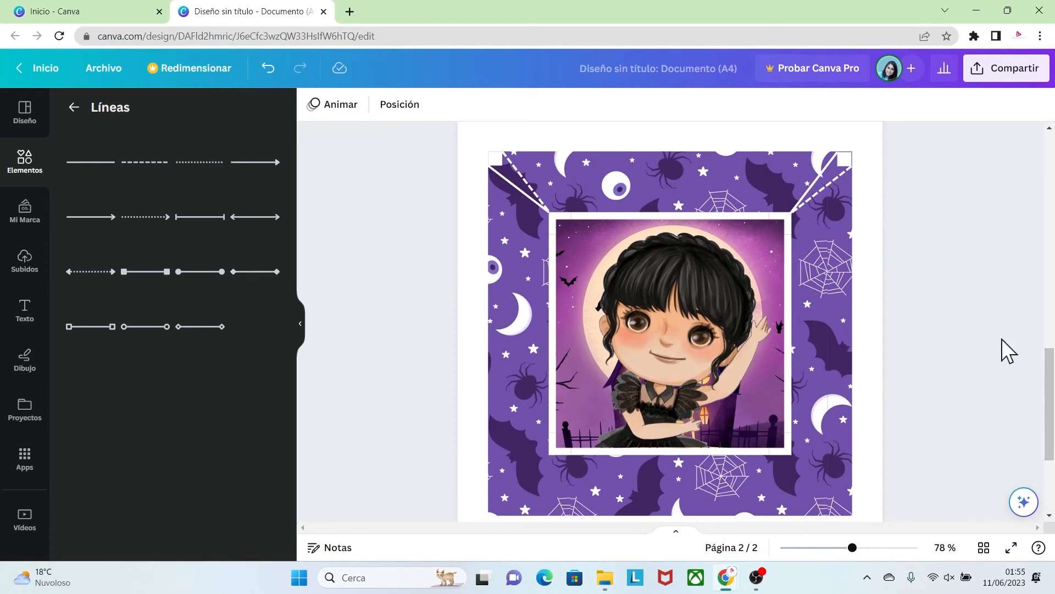
click(844, 167)
key(ctrl+d)
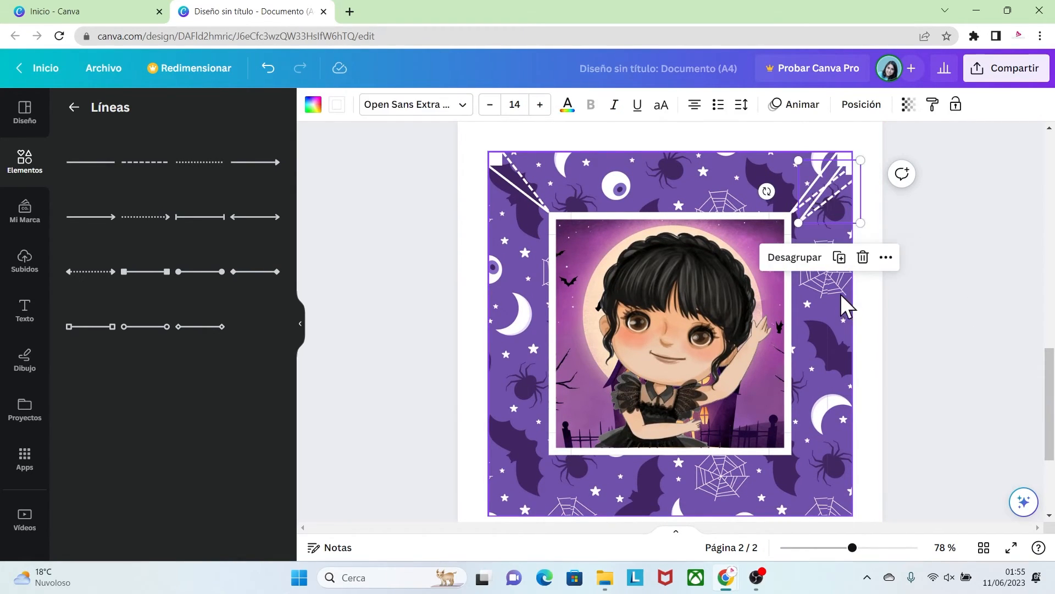
drag(832, 207, 824, 473)
scroll(978, 454, down, 1)
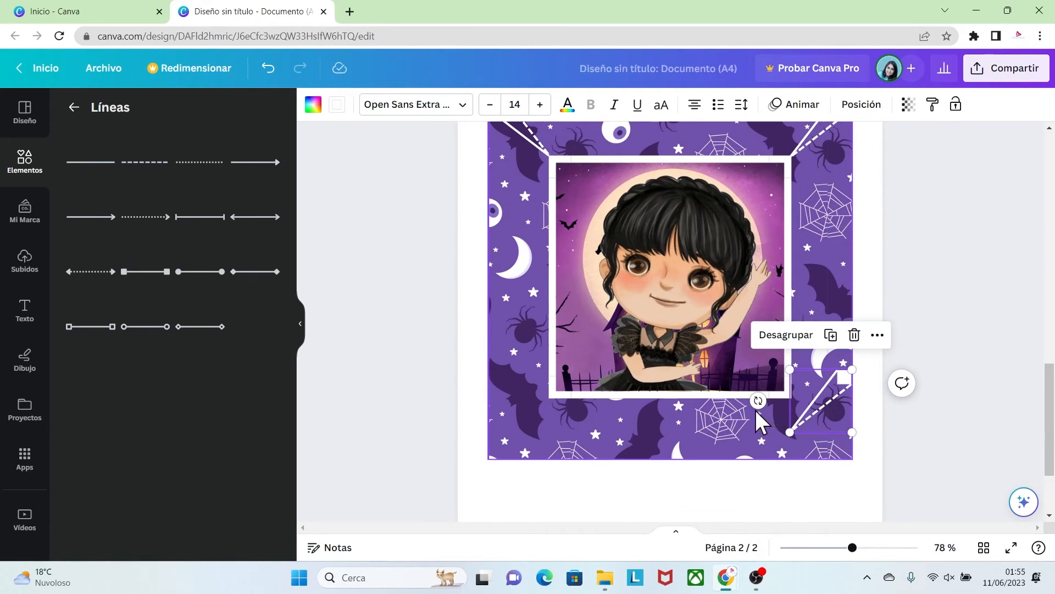
drag(757, 402, 820, 330)
Place a copy of the corner group, turned to match, in the plate's lower-left corner
drag(824, 391, 548, 365)
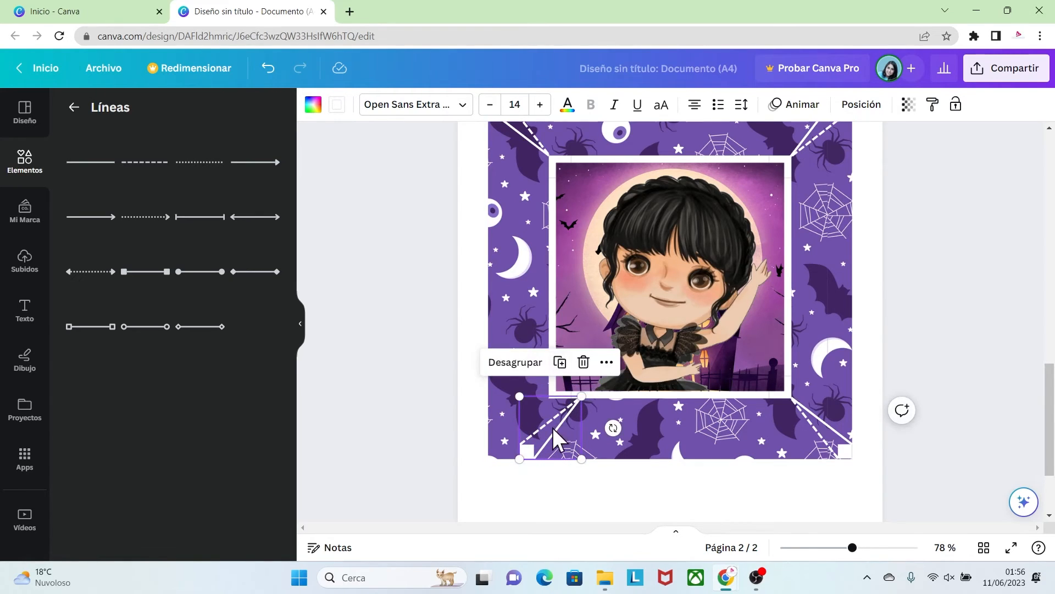
drag(537, 450, 504, 446)
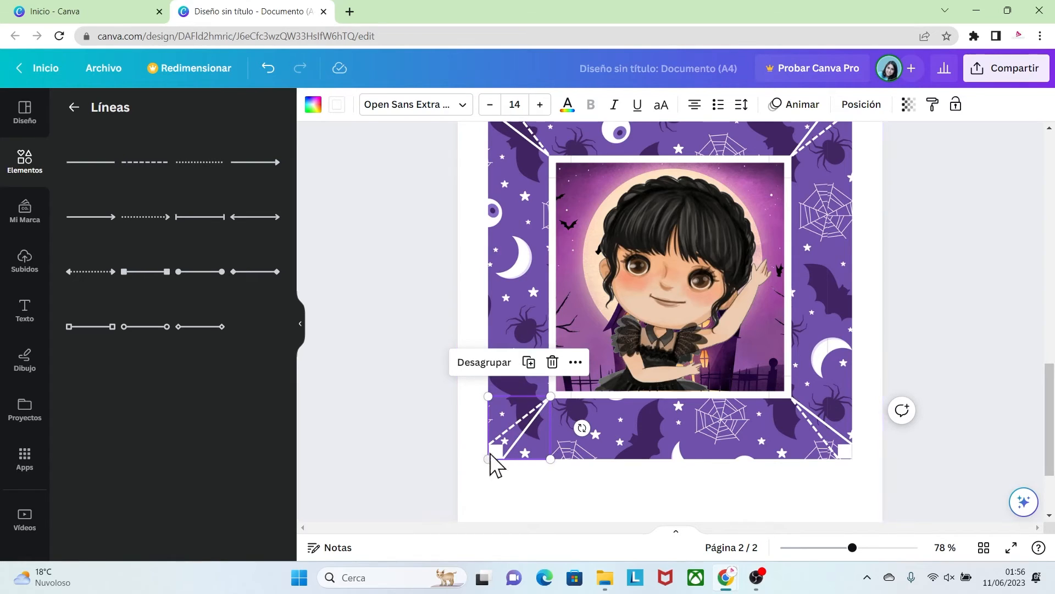
click(426, 412)
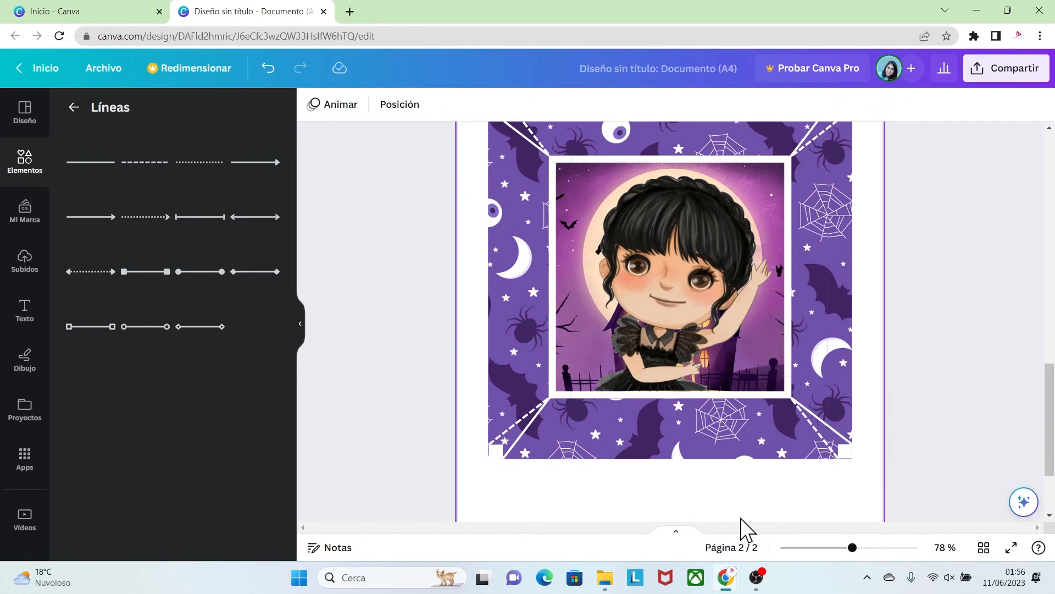
Ungroup the plate's lower-right corner marks and delete their small white square
click(849, 460)
click(817, 360)
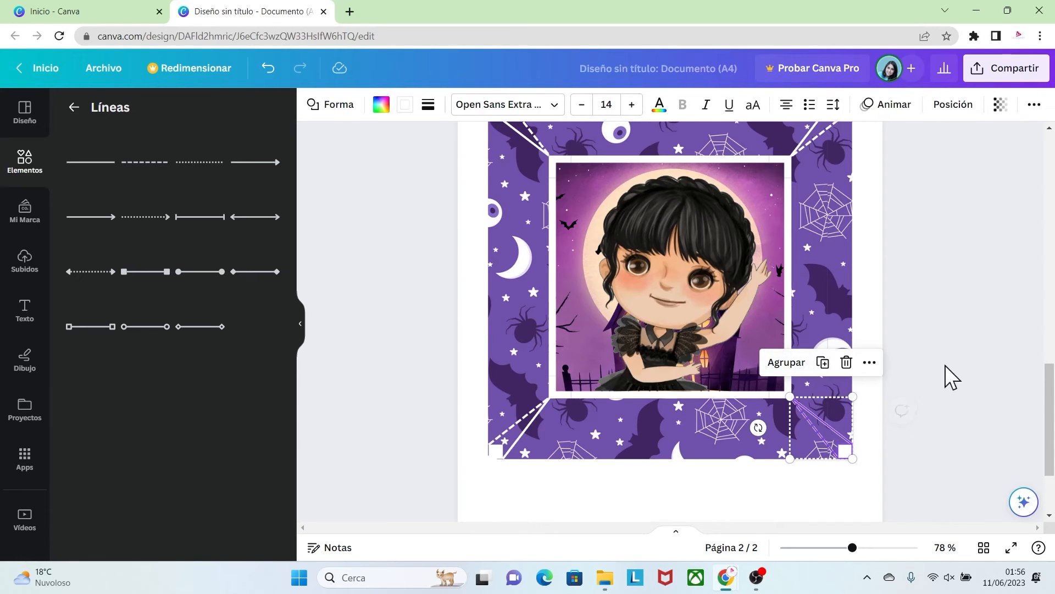
click(877, 469)
click(848, 451)
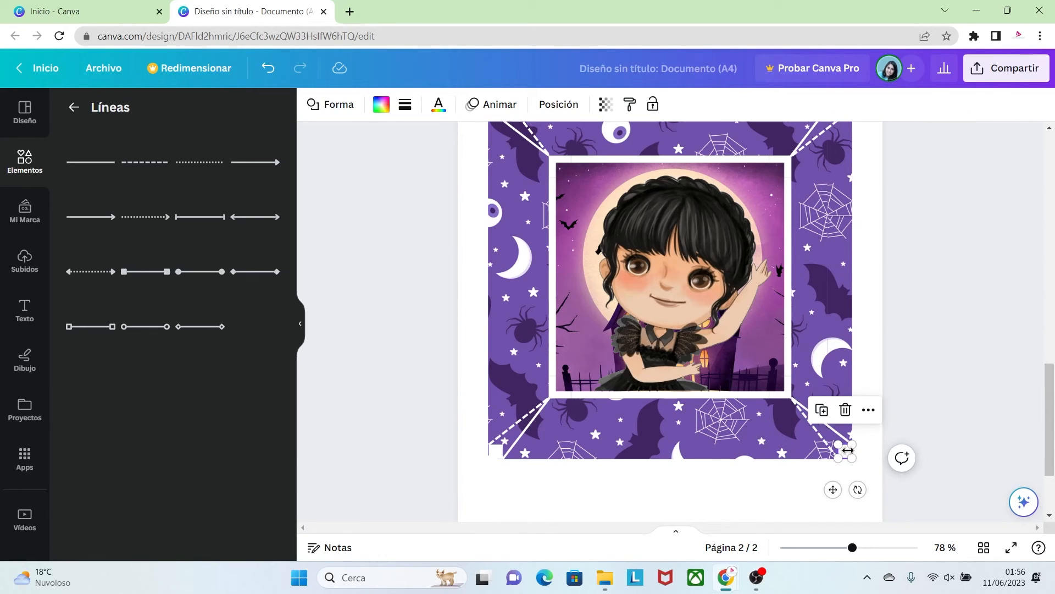
click(845, 409)
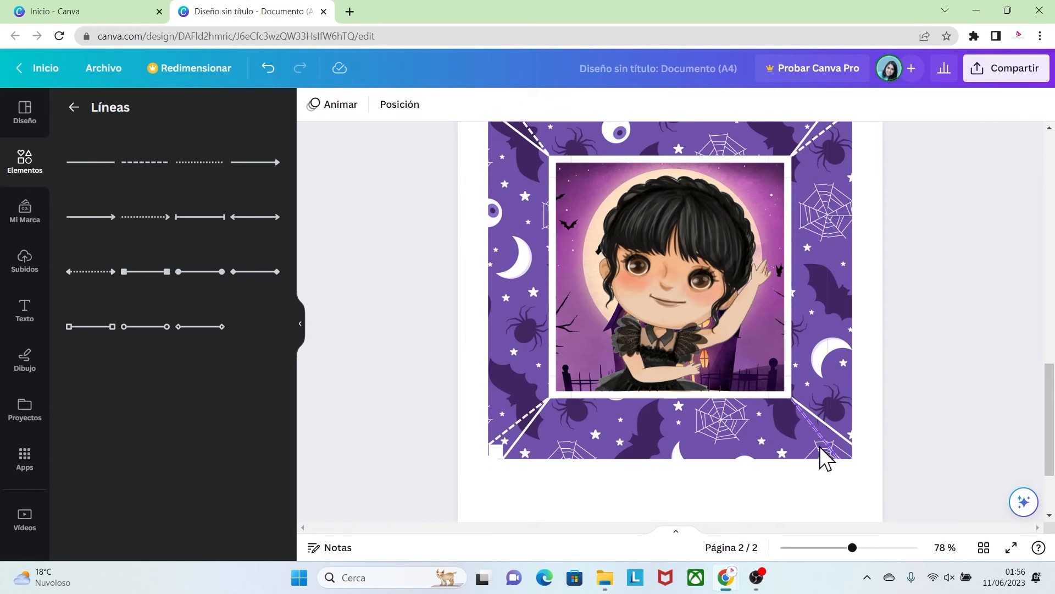
Ungroup the plate's lower-left corner marks and delete their small white square
click(501, 447)
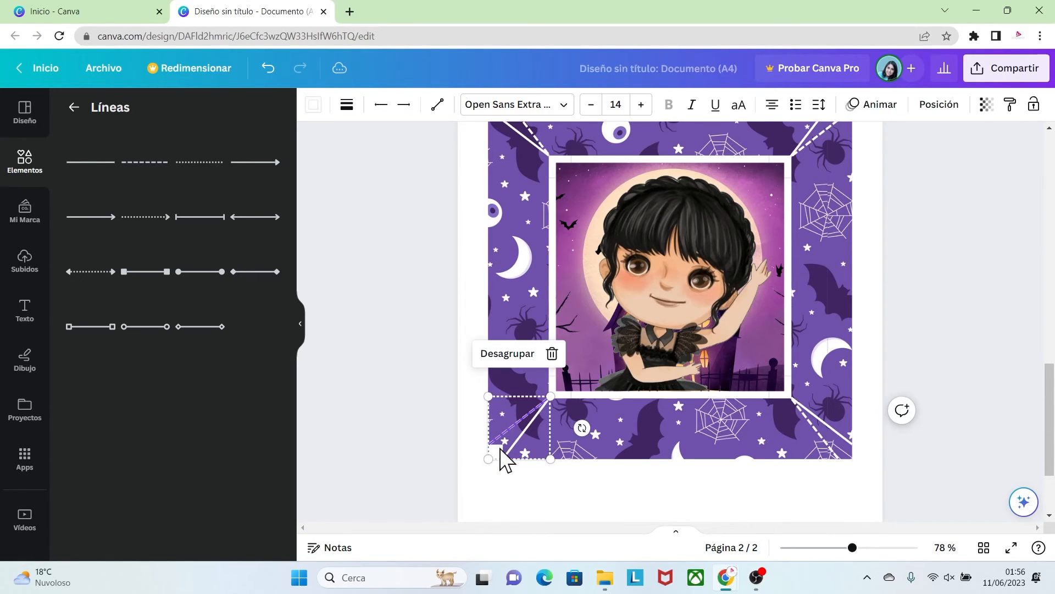
click(508, 354)
click(448, 397)
click(496, 453)
click(496, 452)
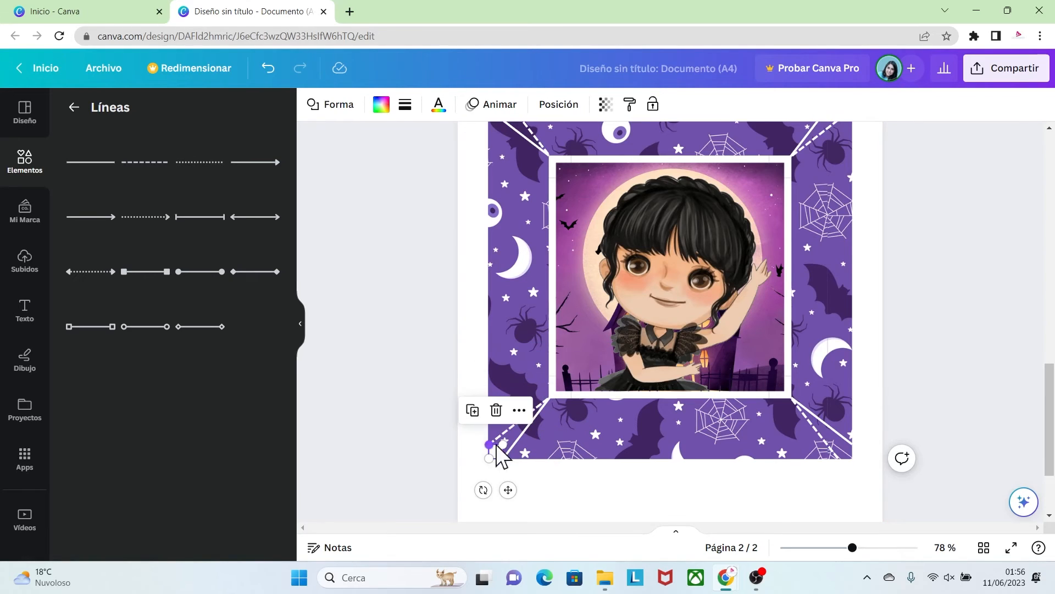
click(496, 411)
Ungroup the plate's upper-left corner marks and delete their small white square
scroll(1038, 370, up, 3)
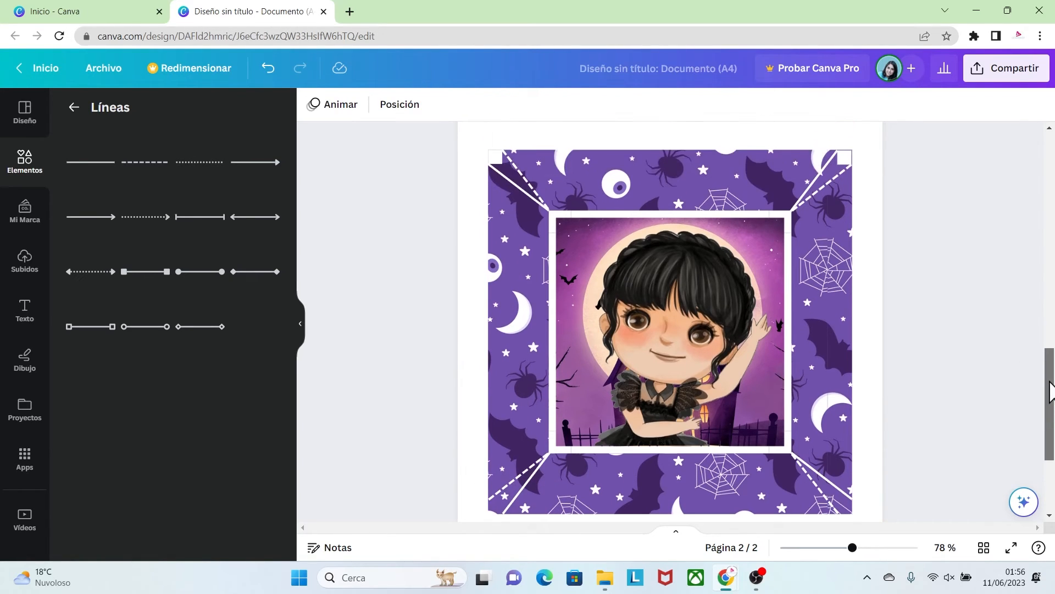
click(500, 260)
click(503, 212)
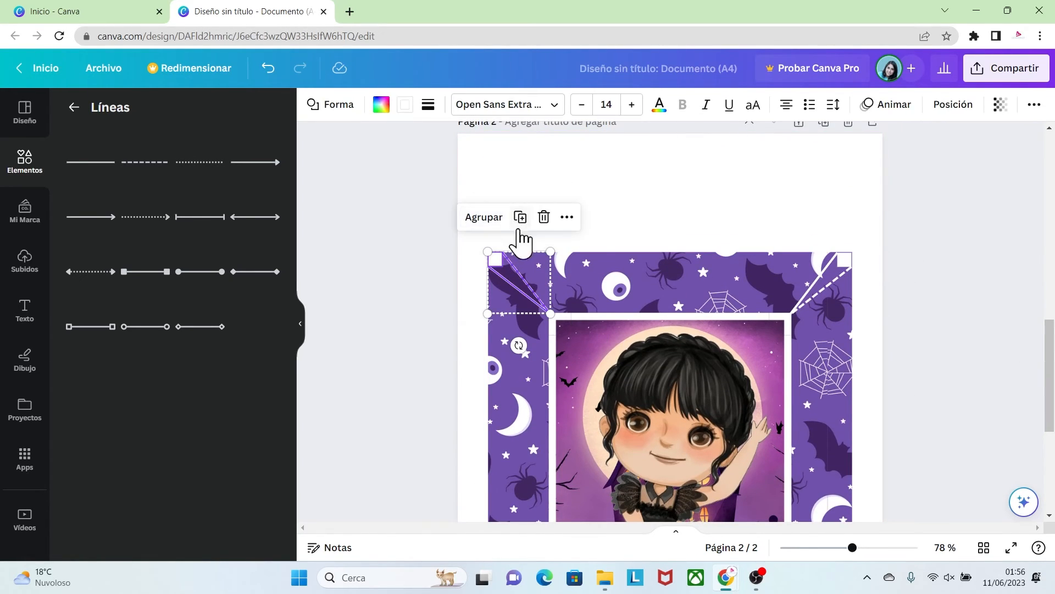
click(555, 247)
click(494, 255)
click(496, 218)
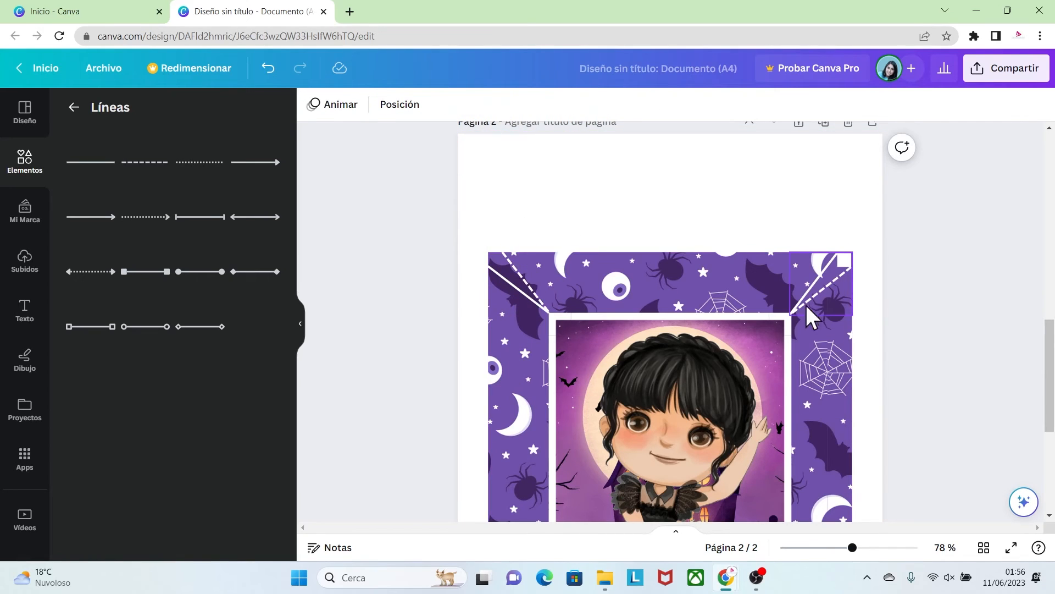
Ungroup the plate's upper-right corner marks and delete their small white square
click(845, 271)
click(817, 223)
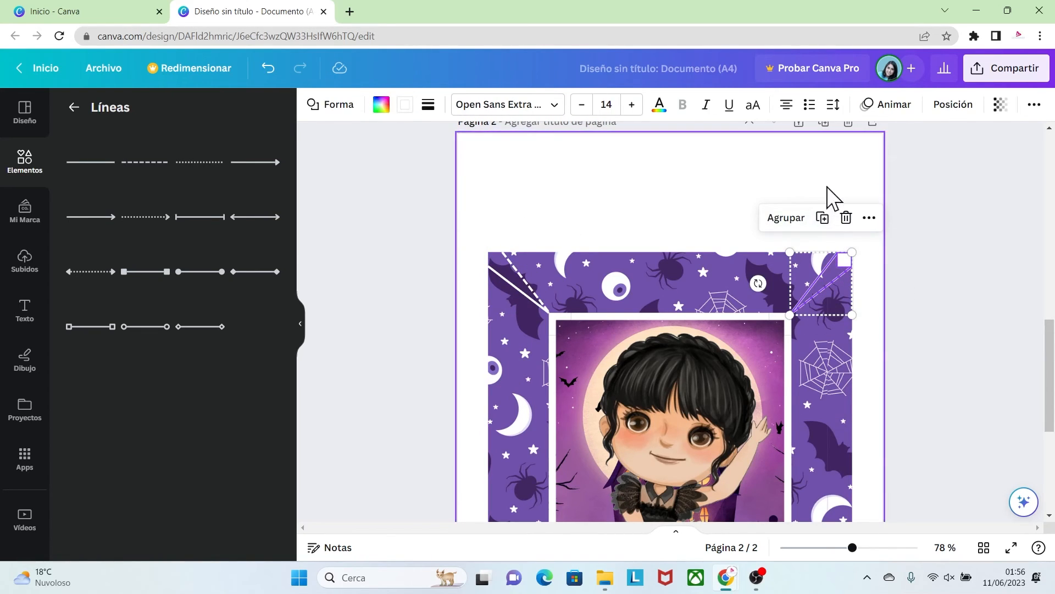
click(830, 201)
click(846, 252)
click(845, 217)
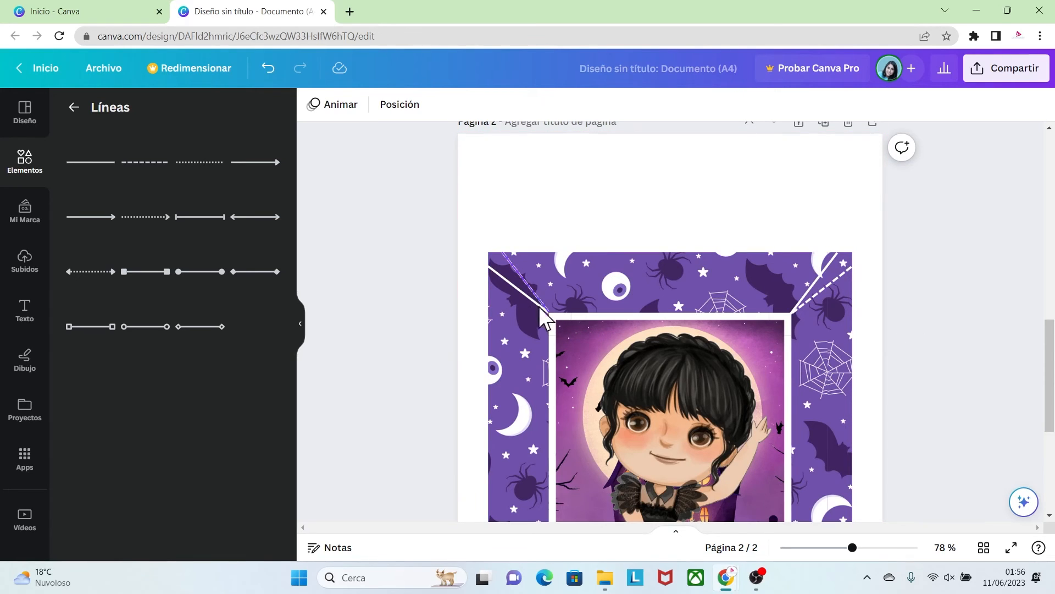
Set the upper-left corner's solid line to thickness 2 and make the dashed line beside it thinner
click(512, 284)
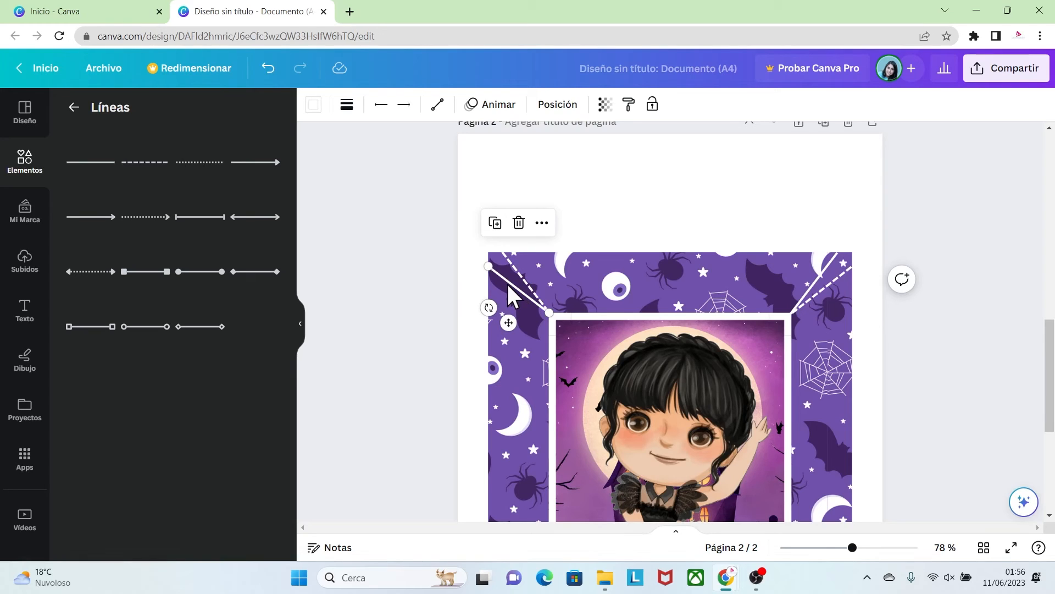
click(344, 105)
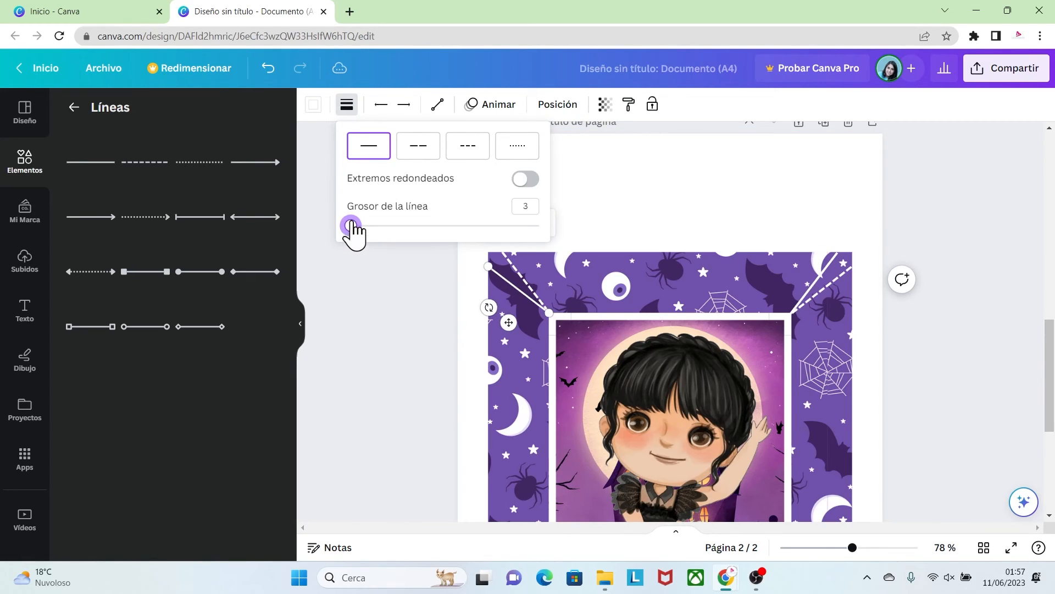
drag(352, 222, 350, 222)
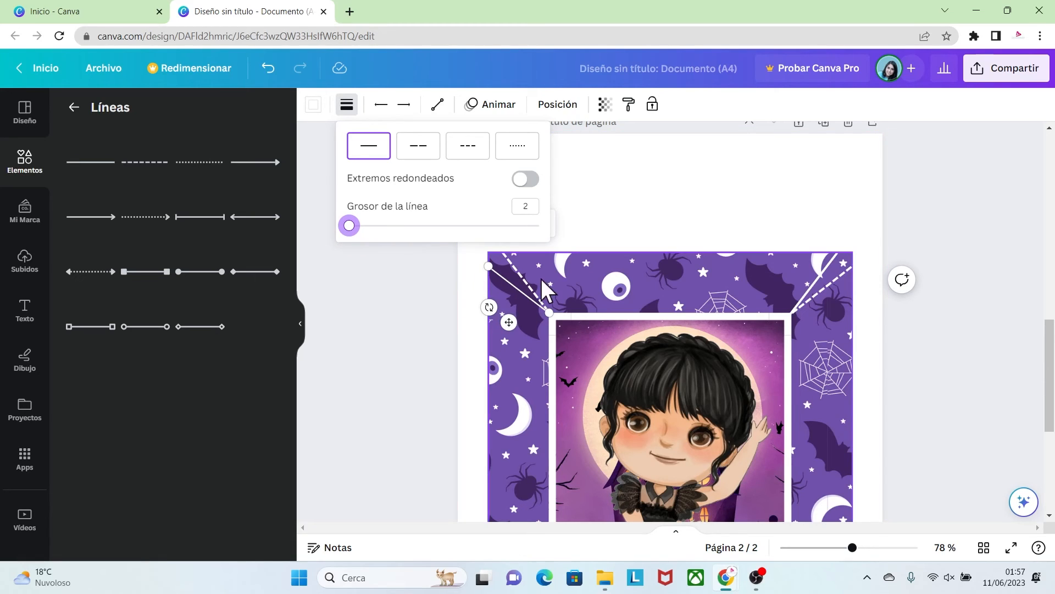
click(526, 290)
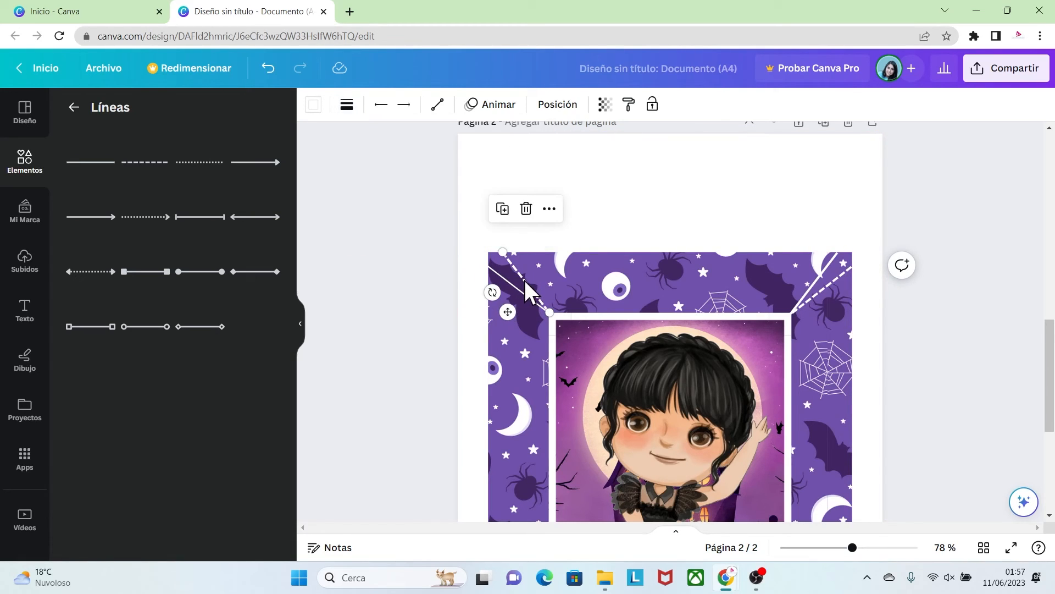
click(346, 106)
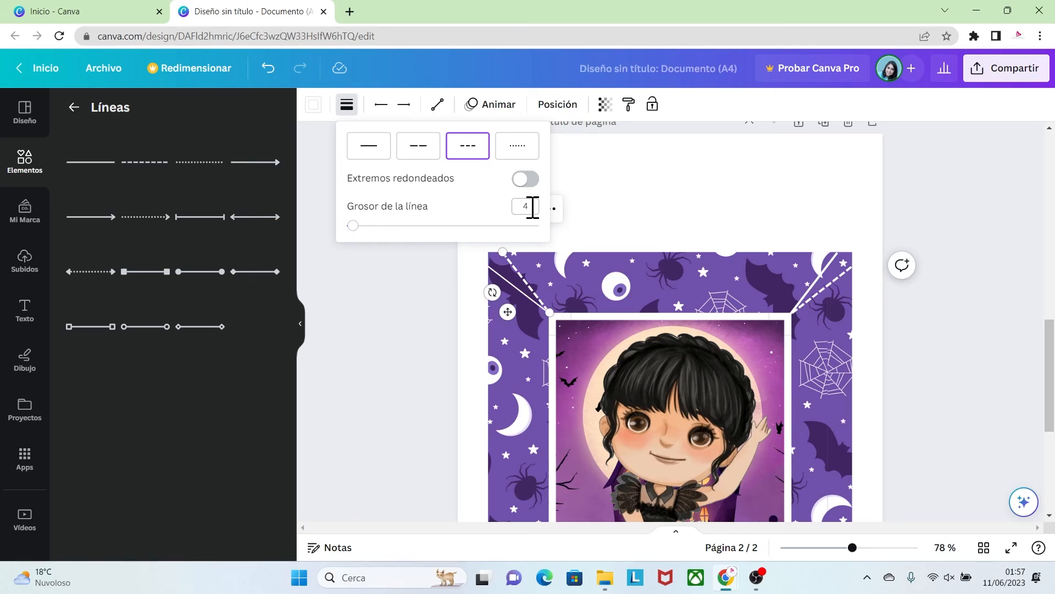
click(582, 230)
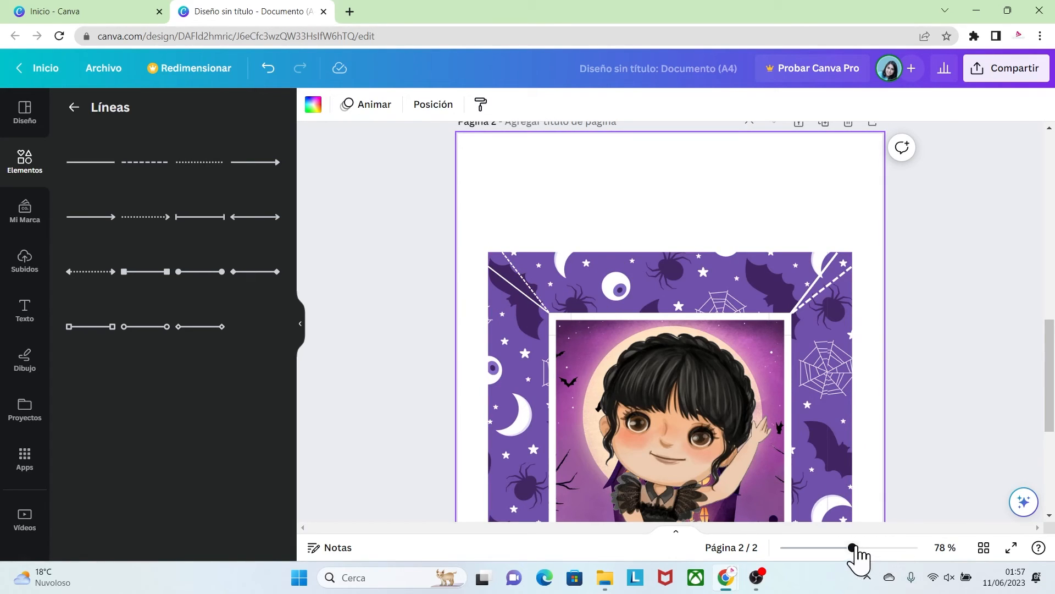
Reduce the thickness of the solid line in the plate's upper-right corner
drag(853, 548, 827, 548)
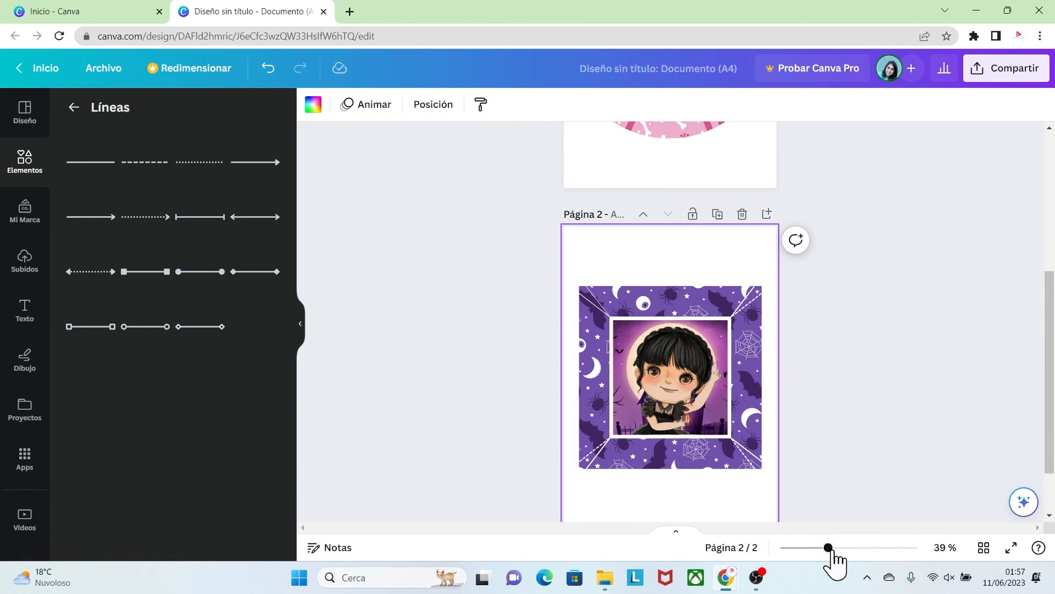
drag(828, 548, 858, 548)
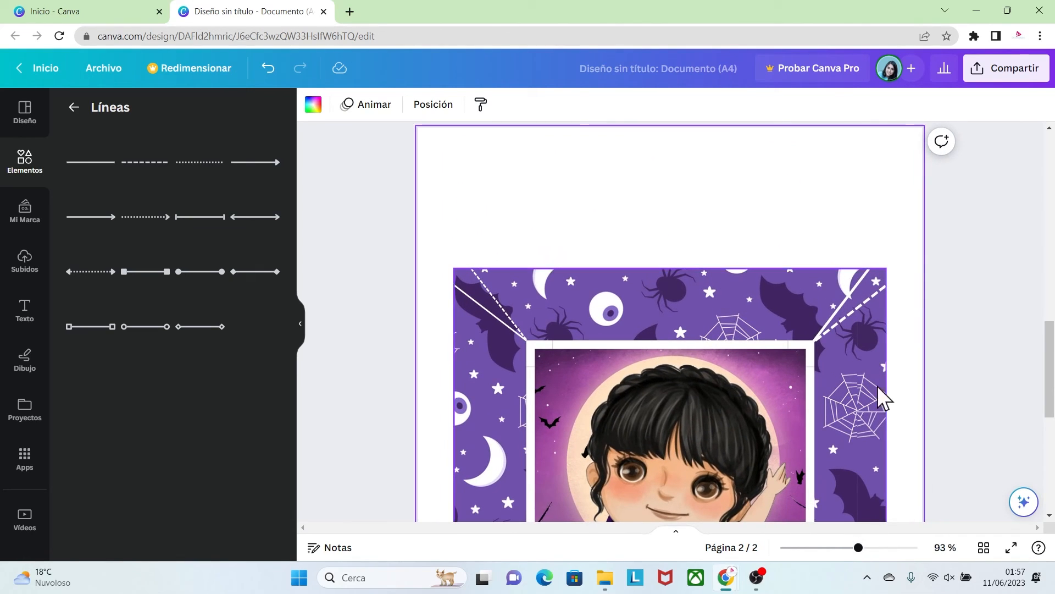
click(853, 288)
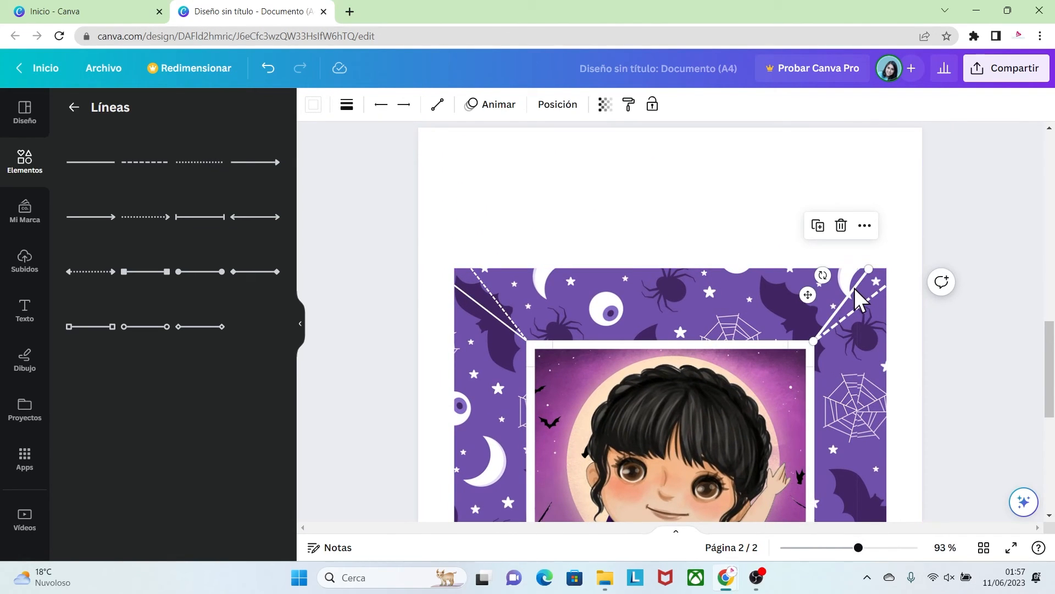
click(346, 104)
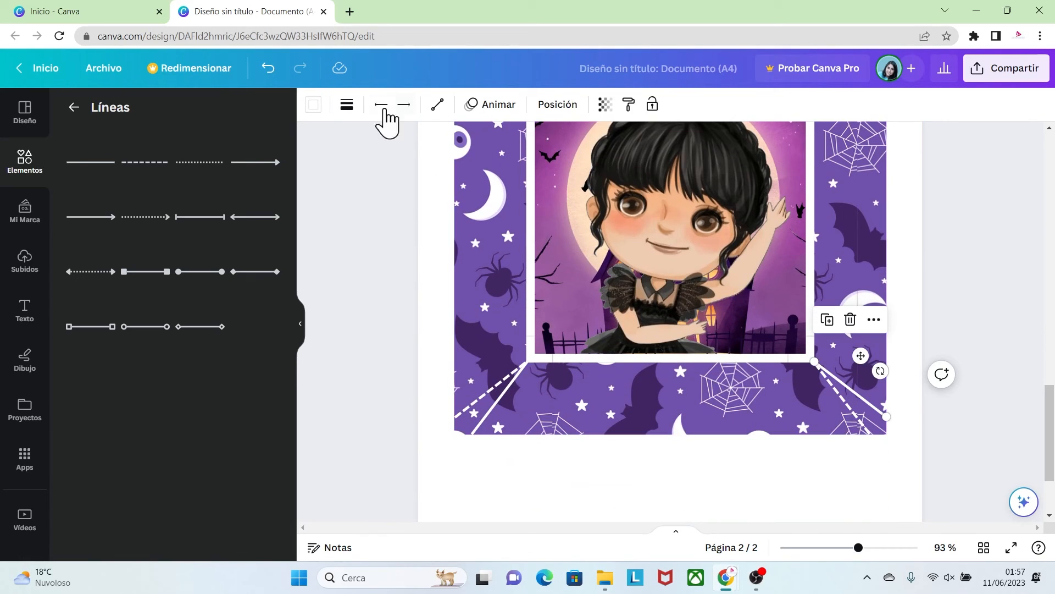
Reduce the thickness of the upper-right corner's dashed line and set the lower-right corner's dashed line to thickness 2
click(347, 105)
click(530, 207)
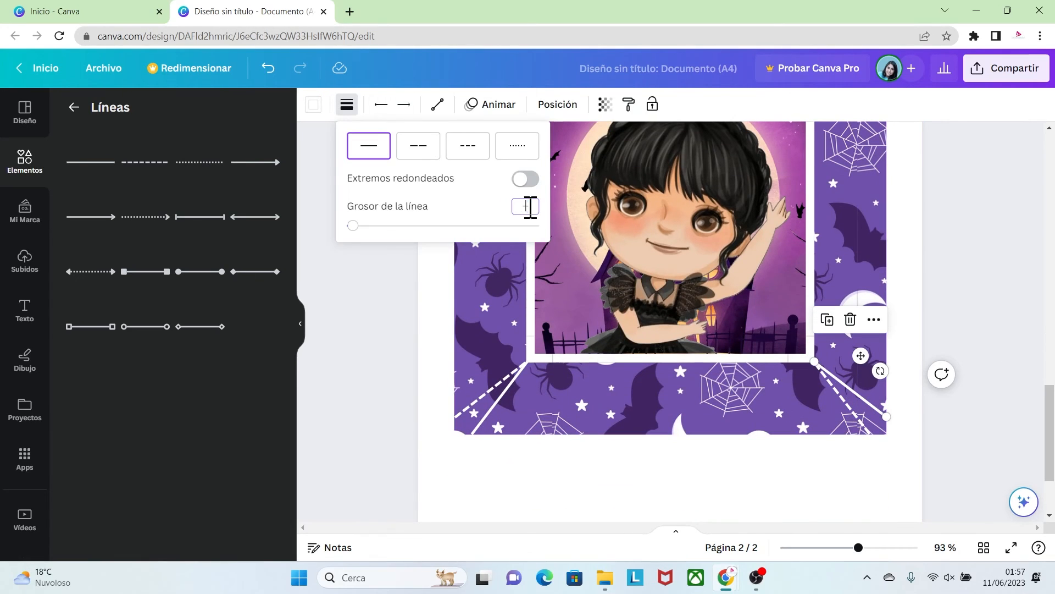
click(863, 426)
click(347, 104)
click(528, 208)
text(2)
click(901, 434)
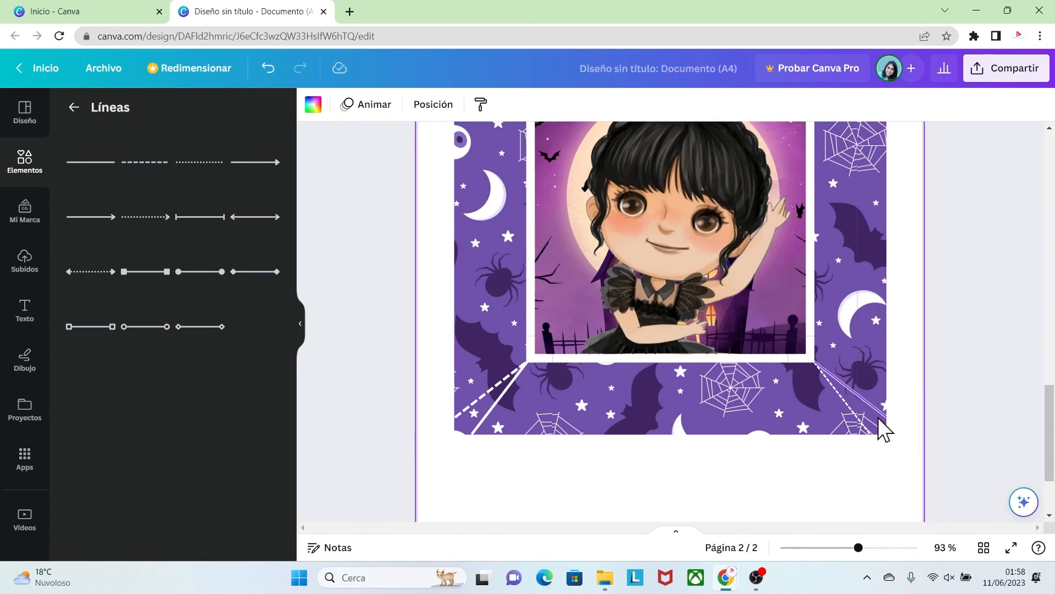
Set the solid line in the plate's lower-right corner to thickness 2
click(874, 408)
click(347, 104)
click(530, 206)
text(2)
click(434, 330)
Reduce the thickness of the dashed line in the plate's lower-left corner
click(505, 387)
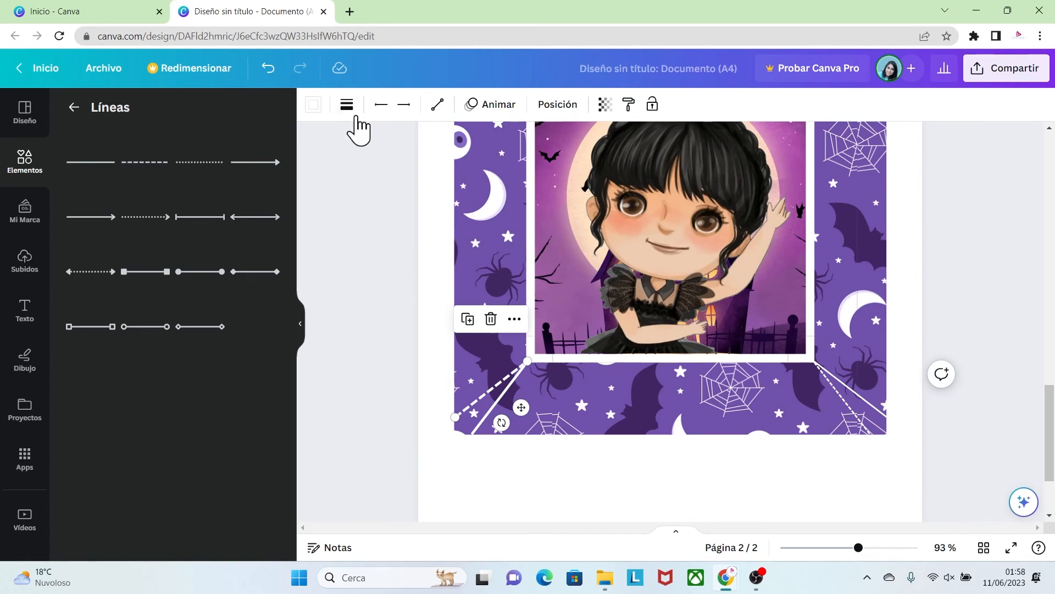
click(346, 105)
click(485, 483)
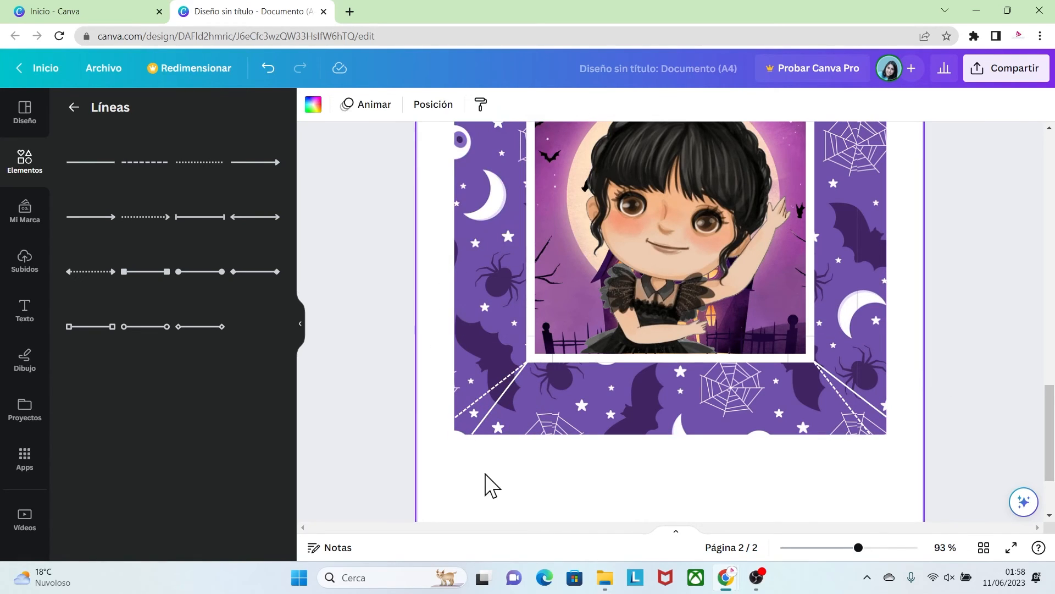
Download all pages of the plate document as PNG images
drag(1050, 444, 1050, 436)
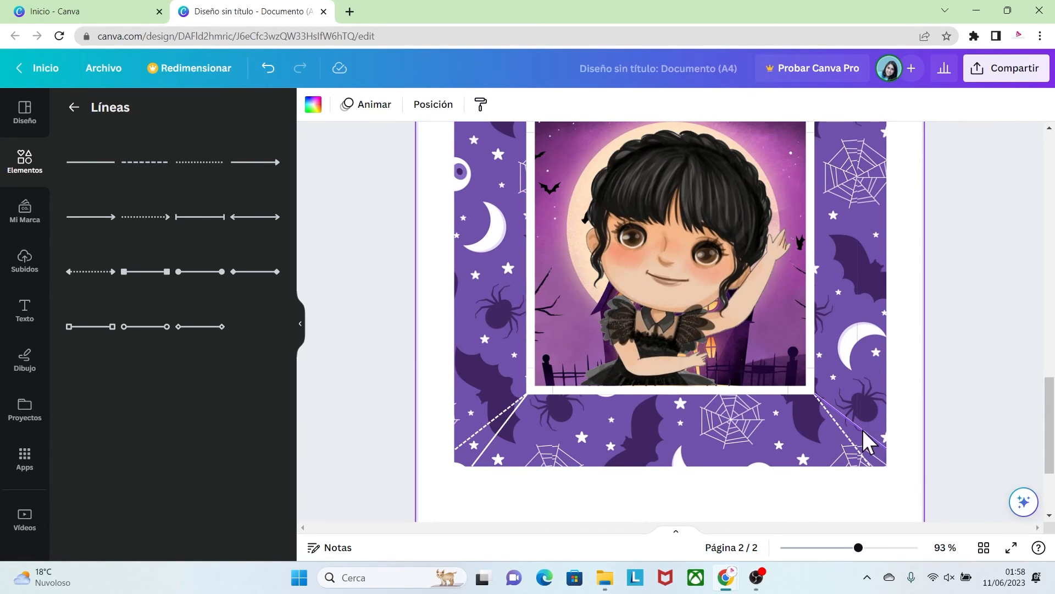
drag(858, 547, 847, 548)
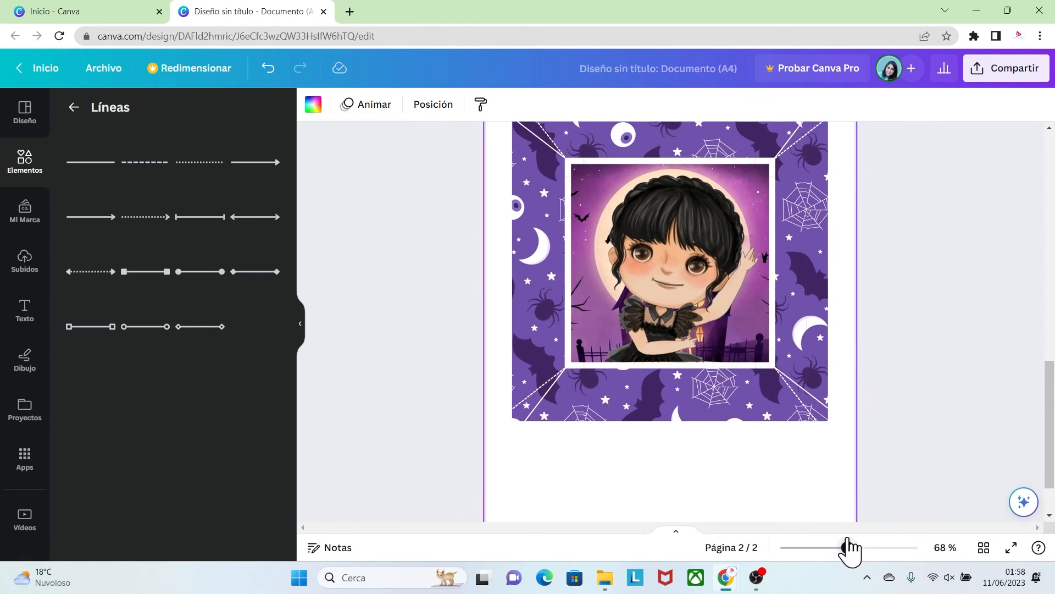
drag(1048, 424, 1051, 398)
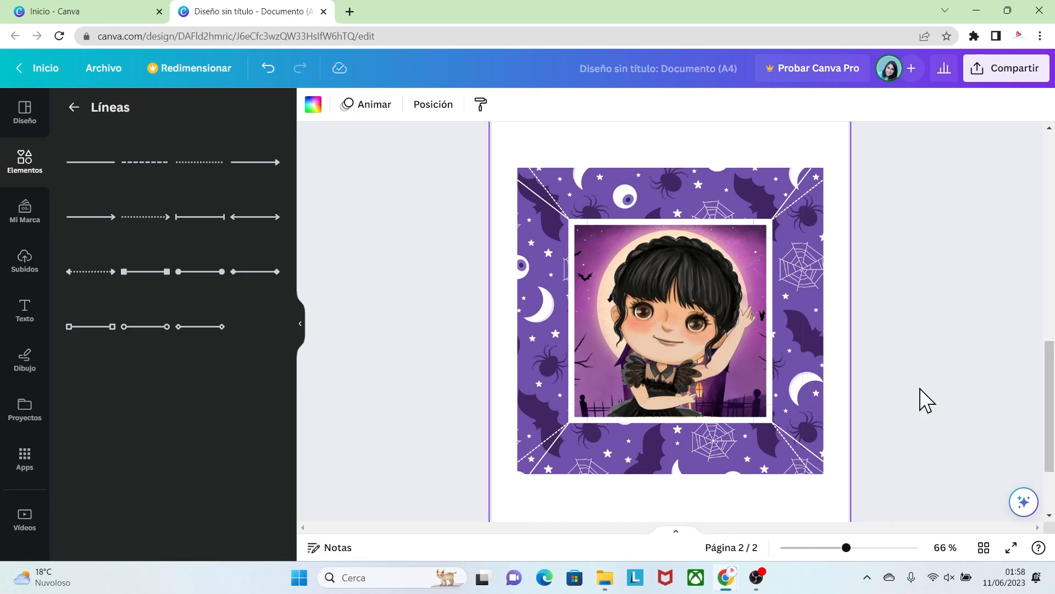
drag(845, 547, 813, 547)
drag(1050, 371, 1053, 318)
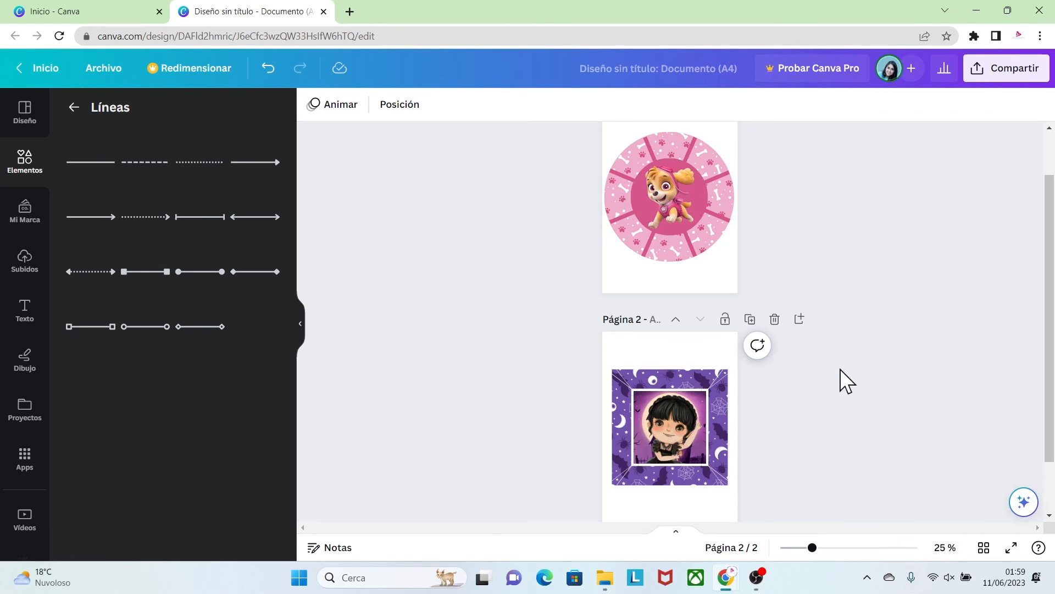
click(103, 68)
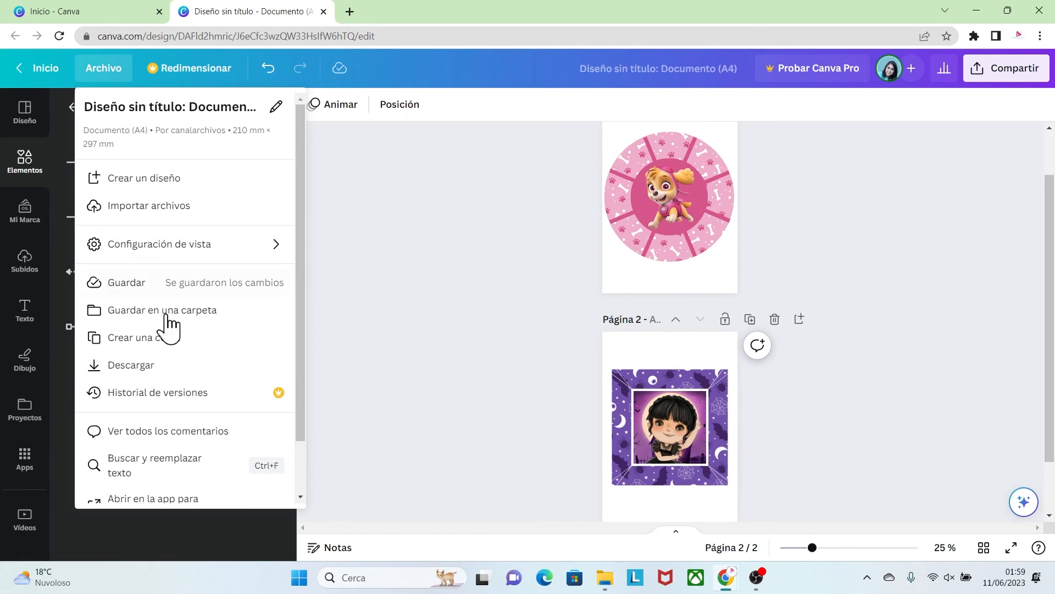
click(131, 365)
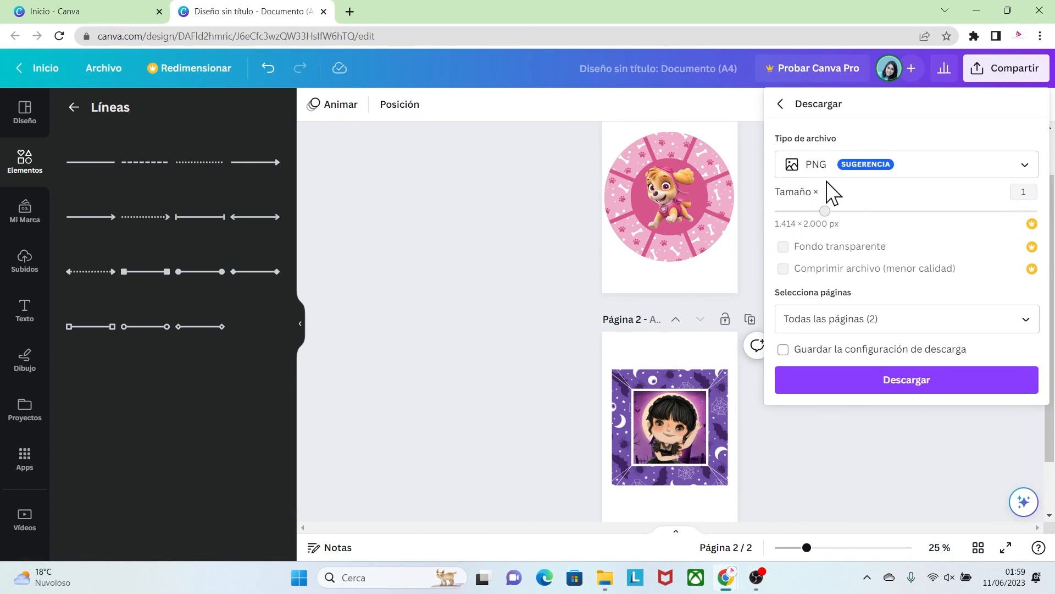
click(887, 386)
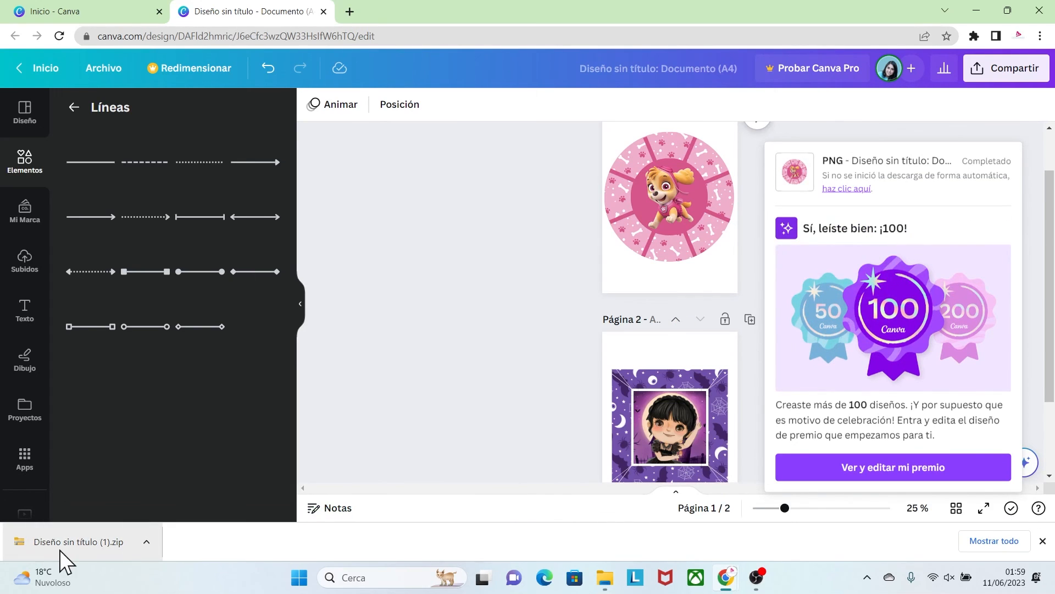
Open the downloaded zip file and view the exported plate images 1.png and 2.png
click(97, 540)
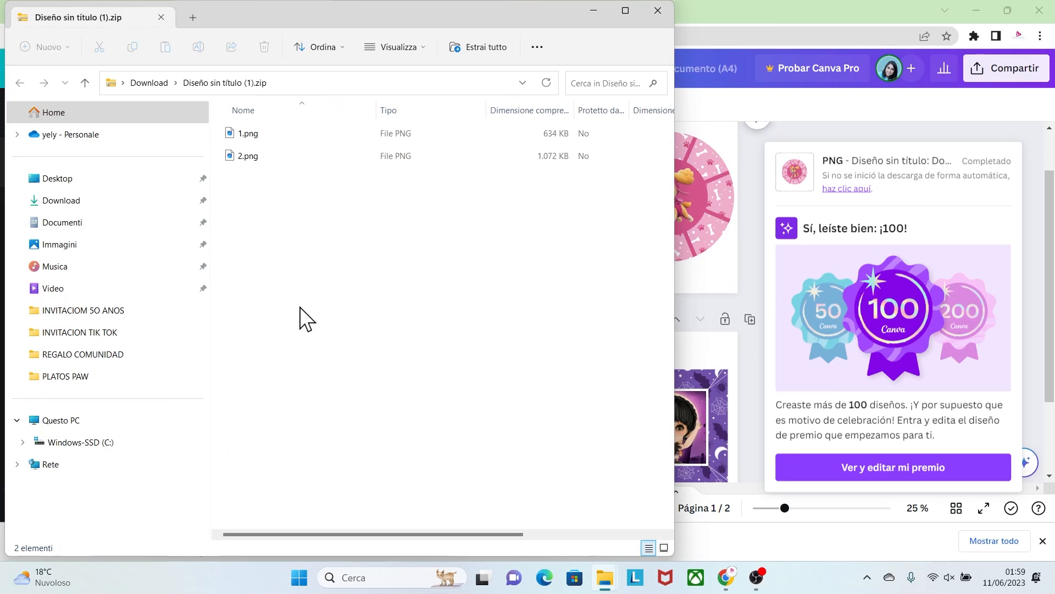
double_click(264, 136)
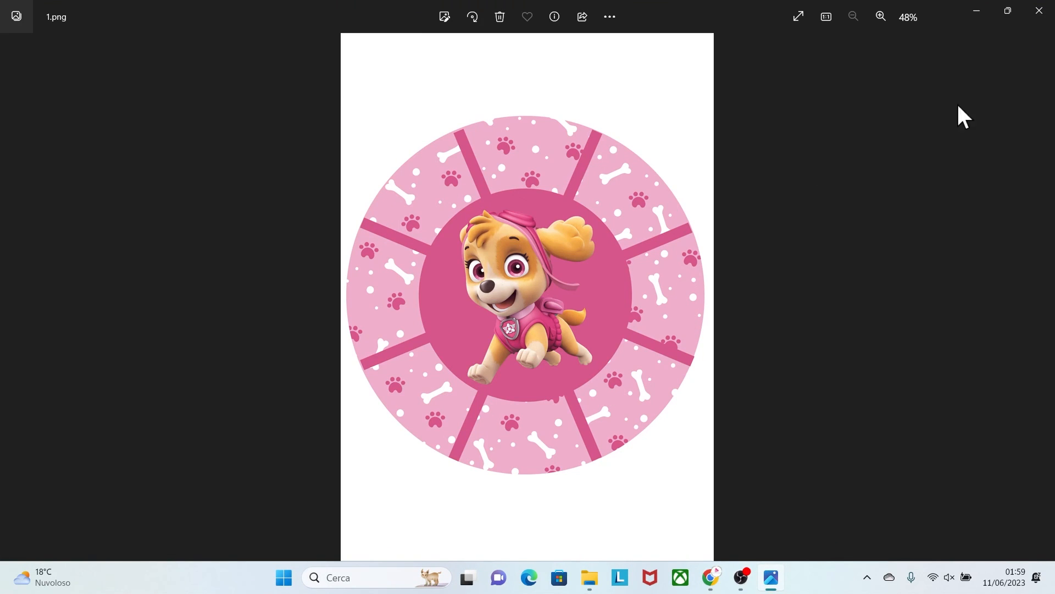
click(1039, 12)
double_click(279, 158)
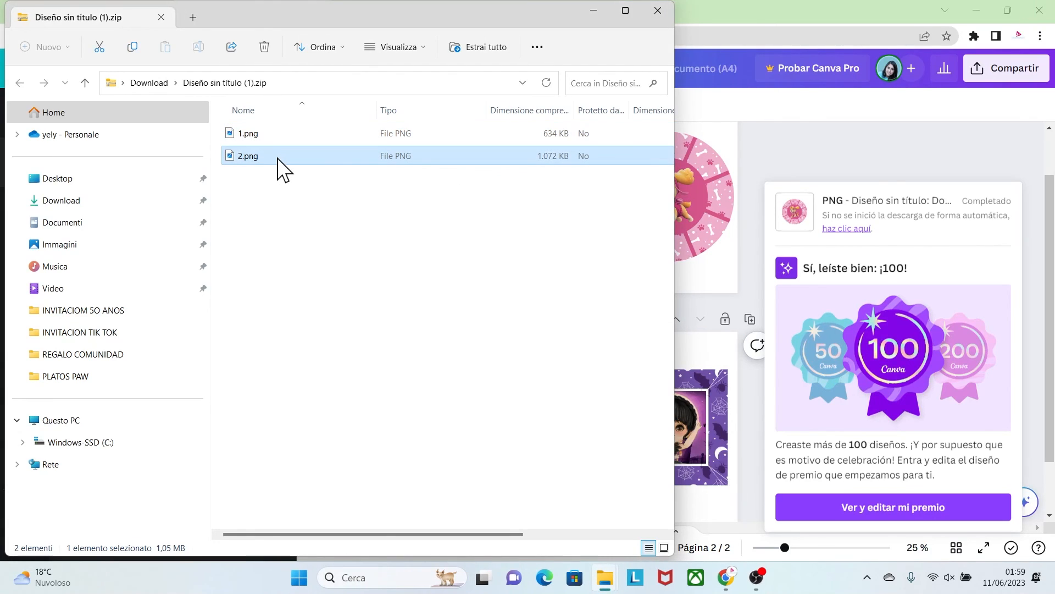